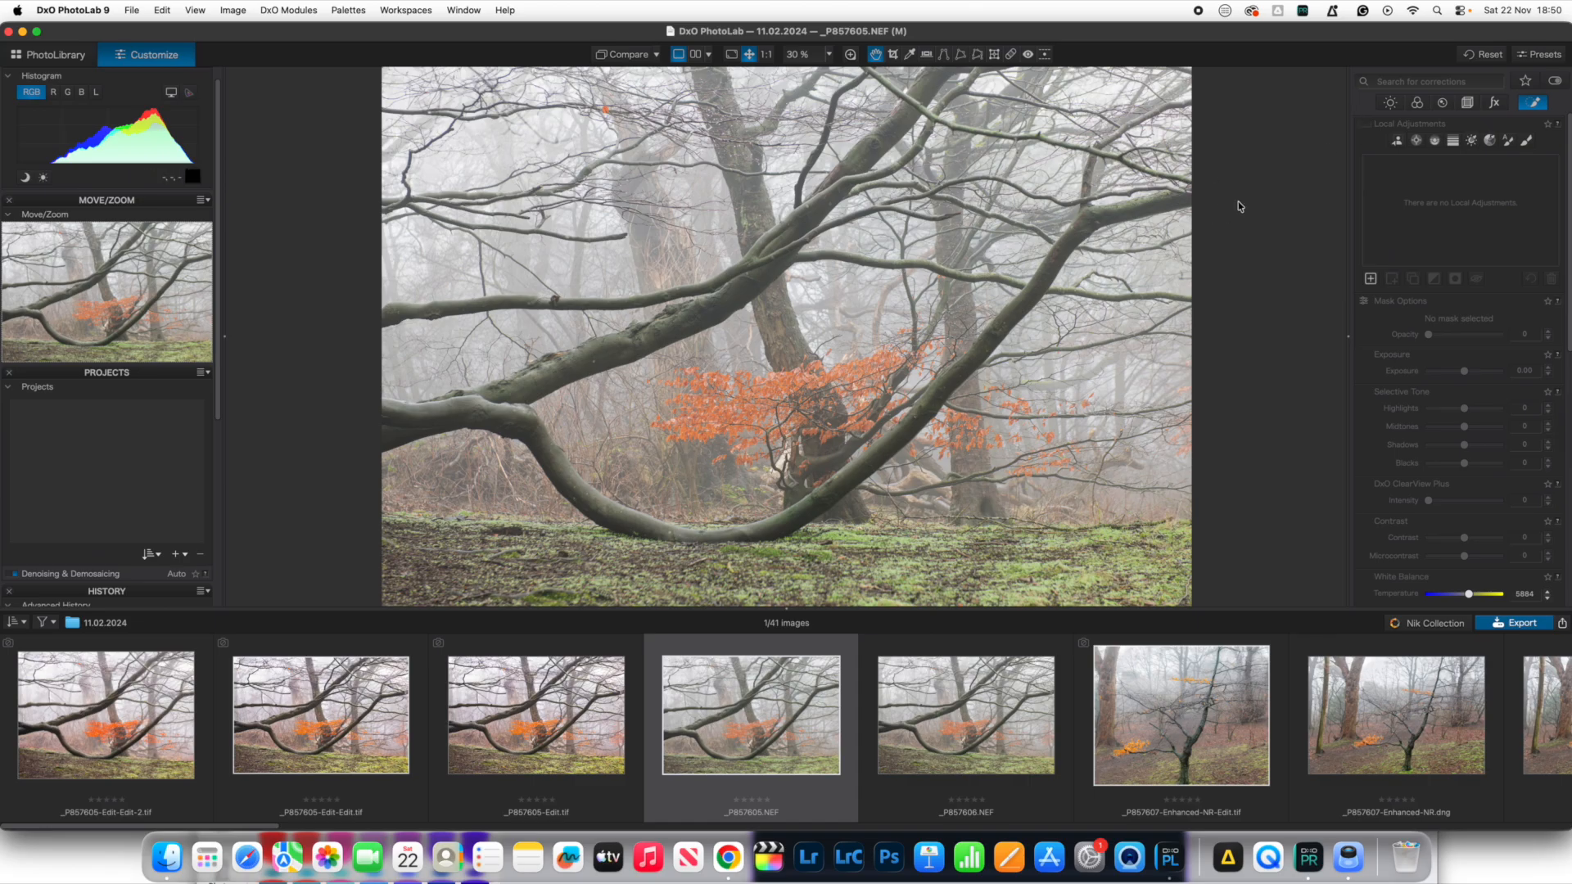
- Lower the woodland path photo's highlights to -46 and bend its RGB tone curve into a gentle S shape
{"action": "left_click", "coordinate": [1386, 109]}
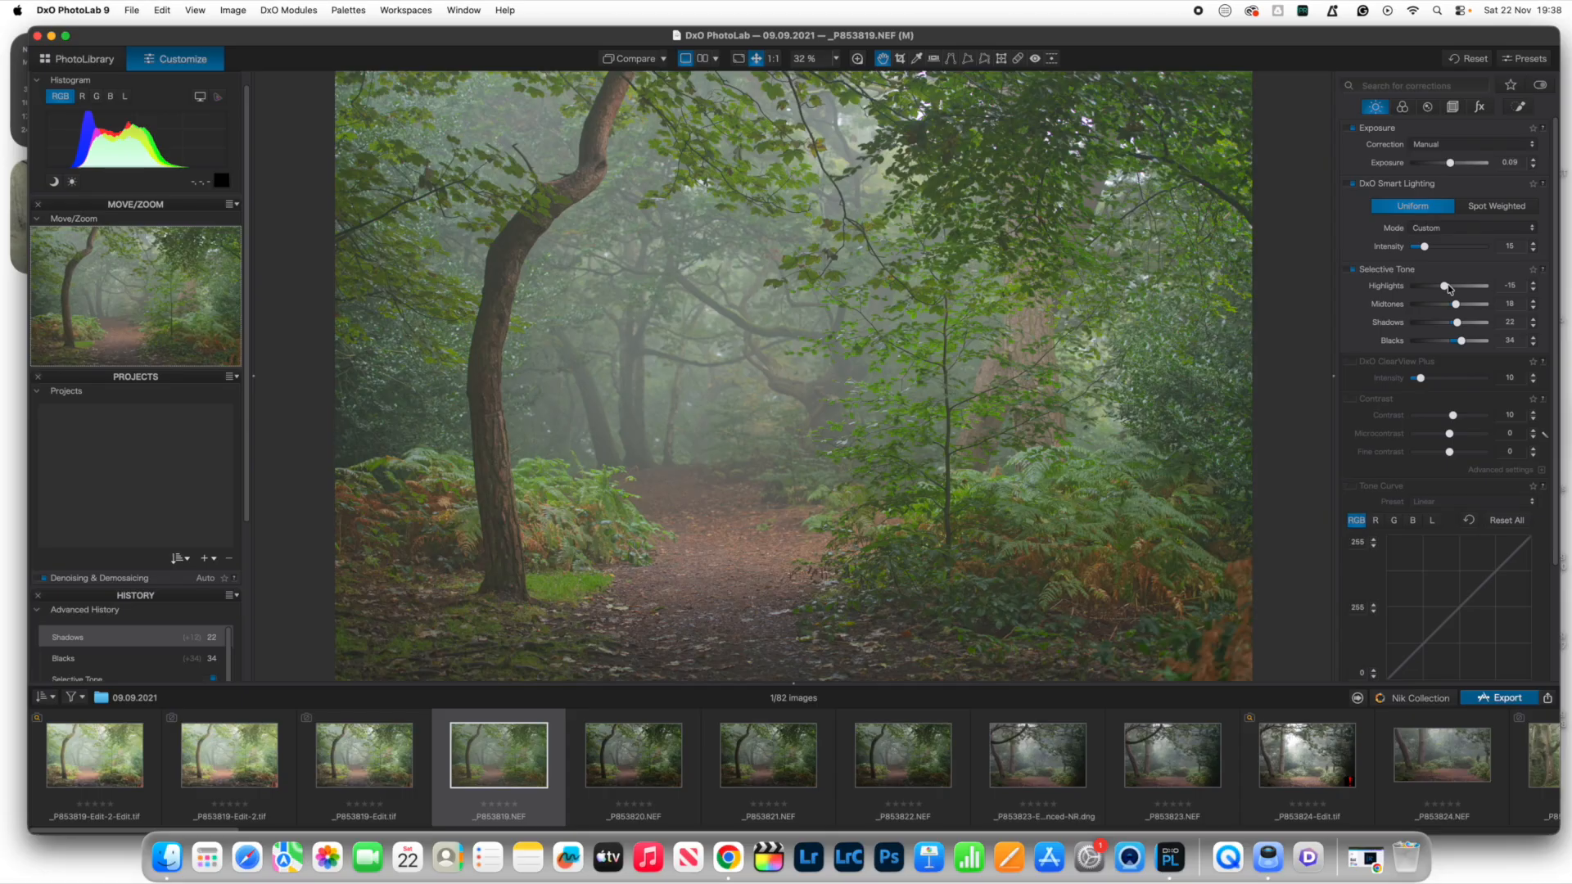
{"action": "left_click_drag", "start_coordinate": [1447, 287], "coordinate": [1437, 290]}
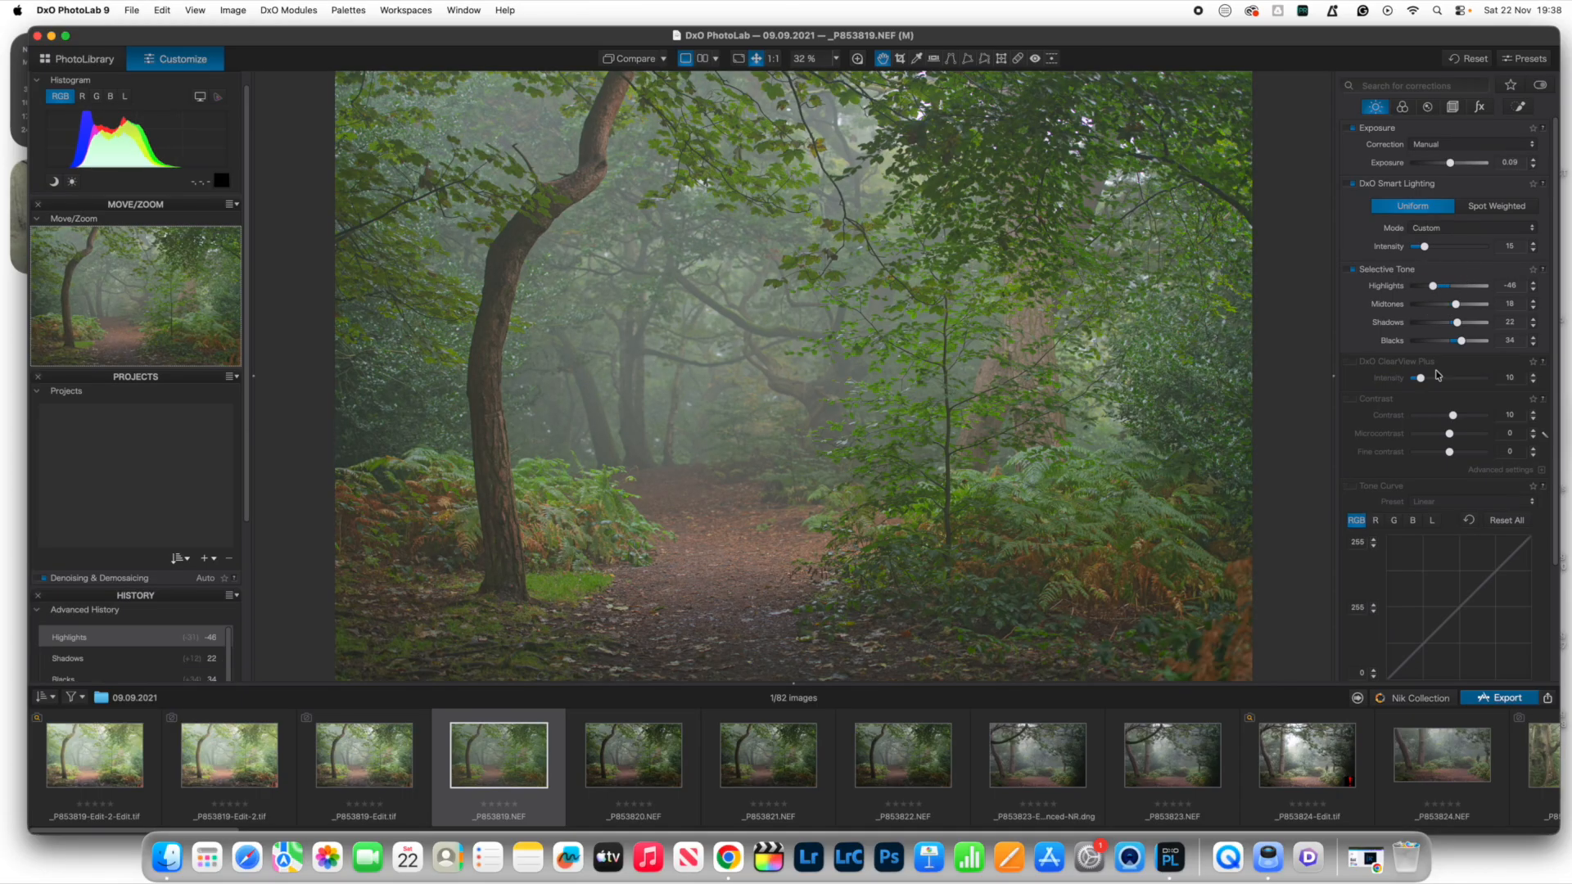
{"action": "scroll", "coordinate": [1449, 318], "scroll_direction": "down", "scroll_amount": 5}
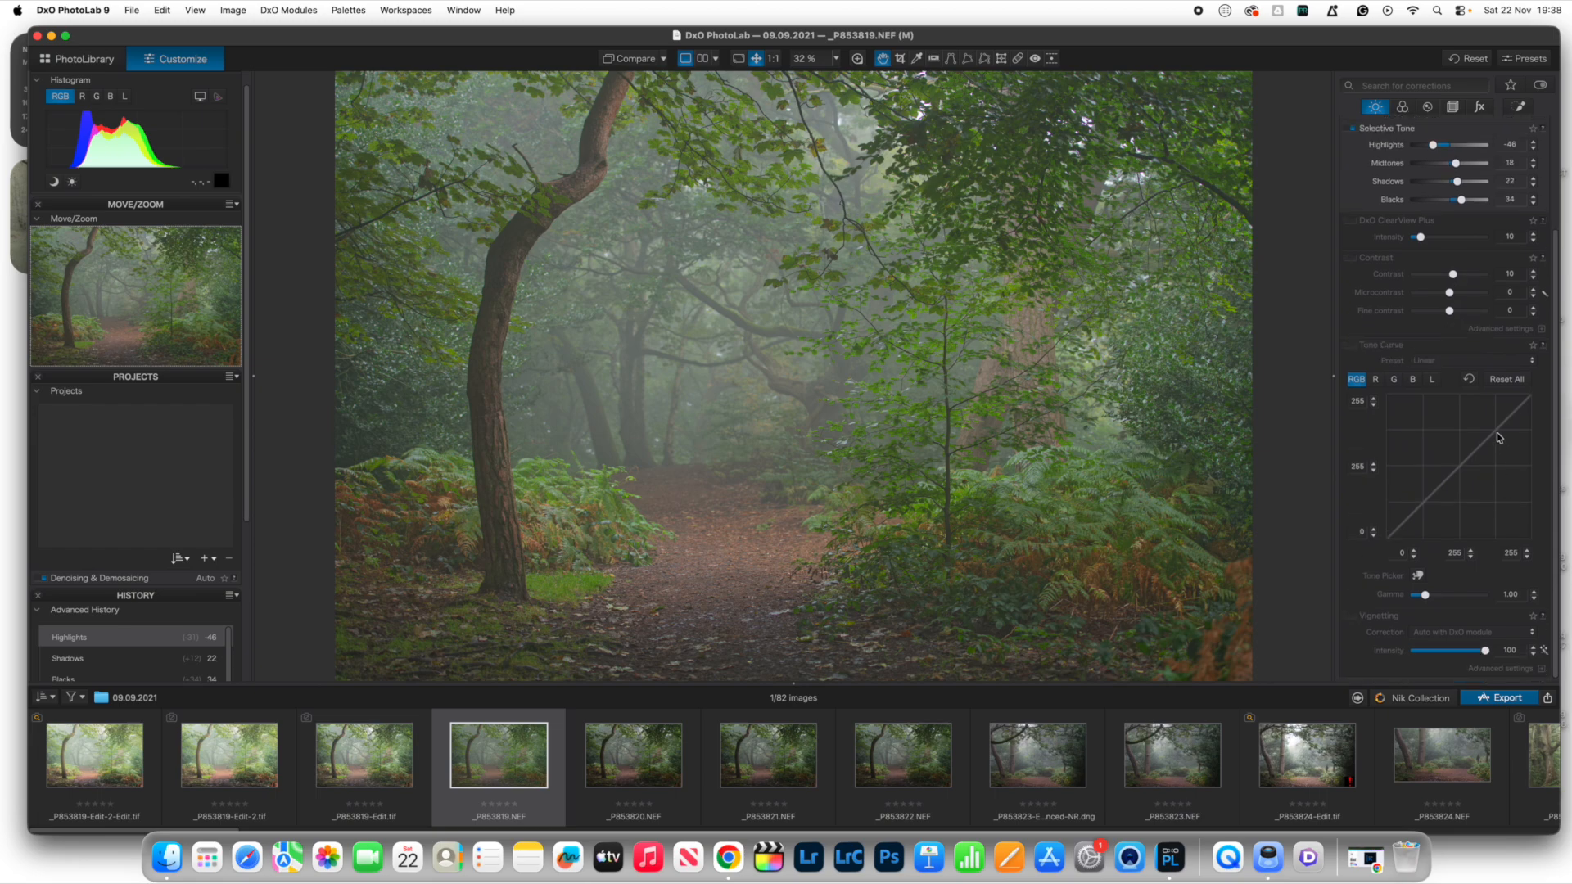
{"action": "left_click_drag", "start_coordinate": [1495, 430], "coordinate": [1493, 424]}
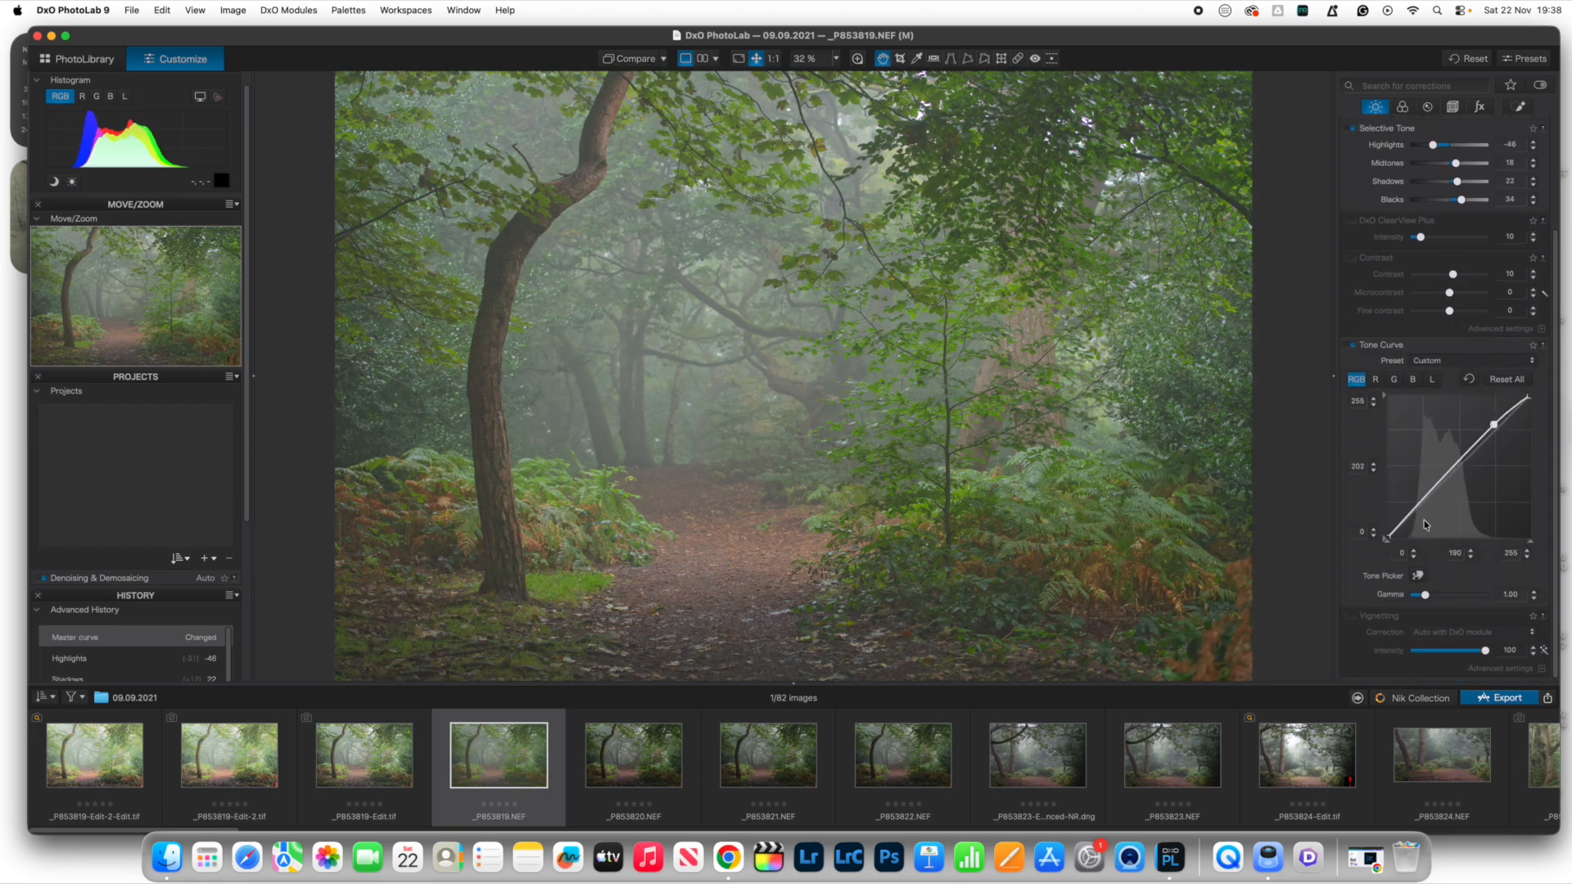
{"action": "left_click_drag", "start_coordinate": [1418, 502], "coordinate": [1418, 508]}
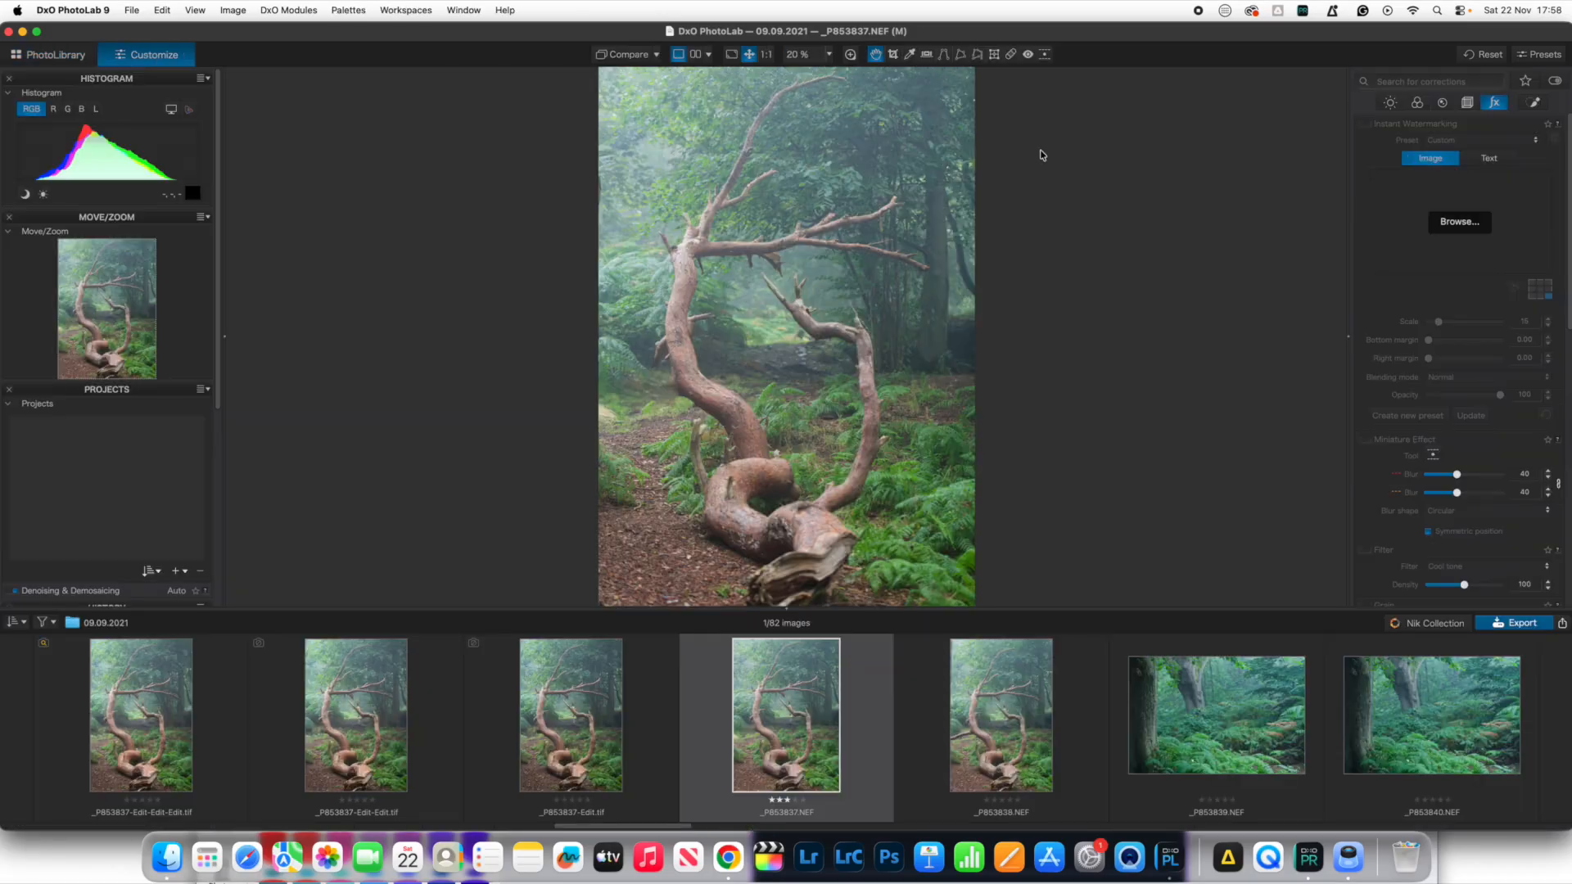
{"action": "left_click", "coordinate": [1389, 104]}
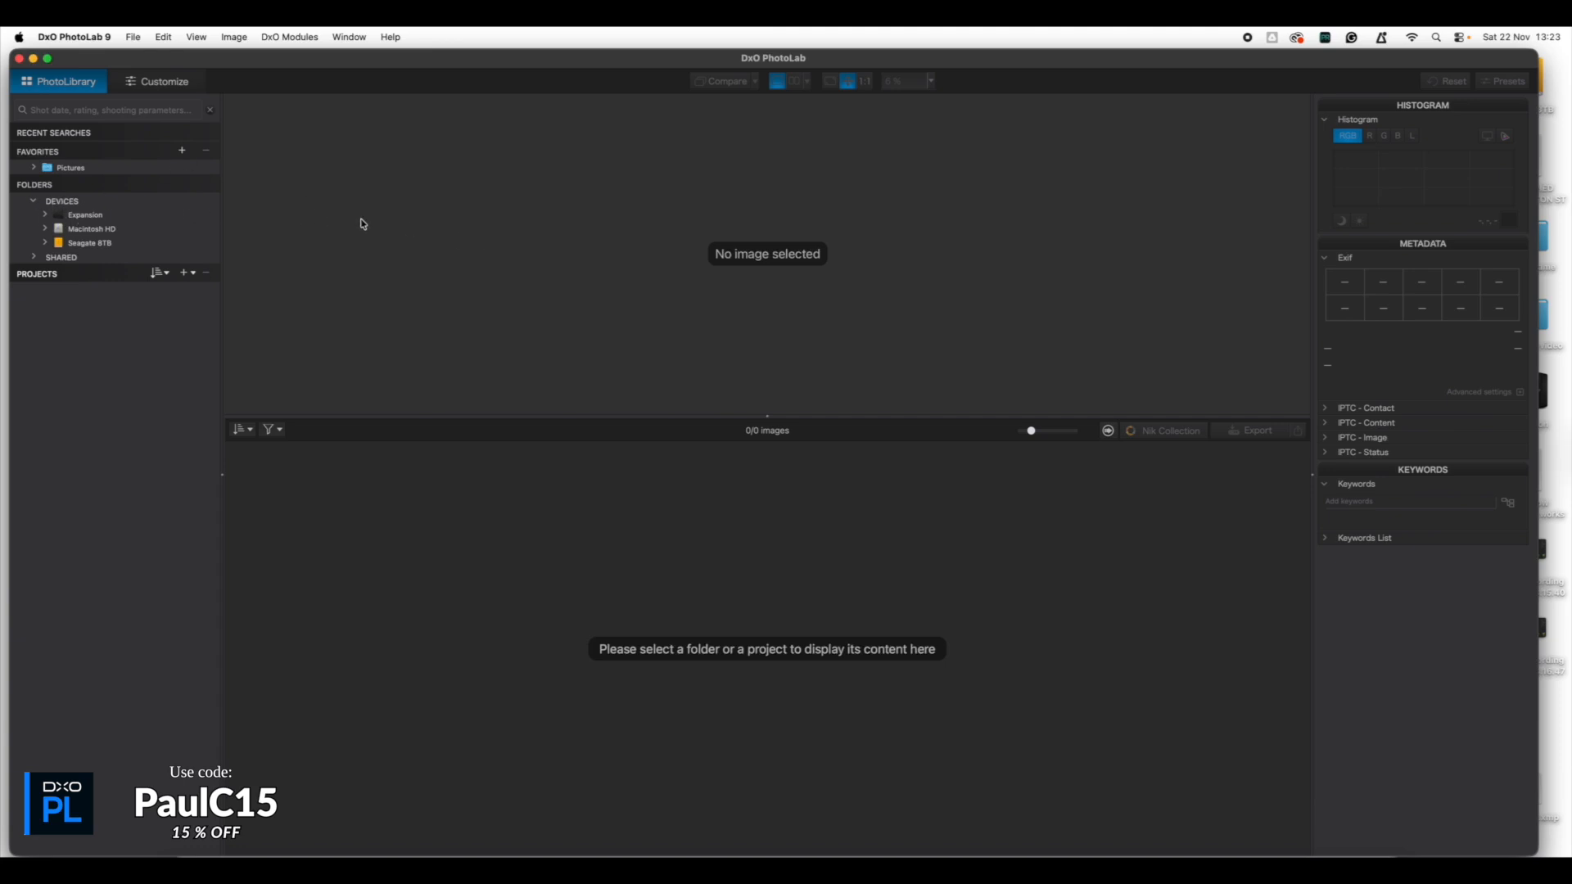
- Browse the Expansion drive's folders to reach the 28.06.2021 photo folder
{"action": "left_click", "coordinate": [45, 217]}
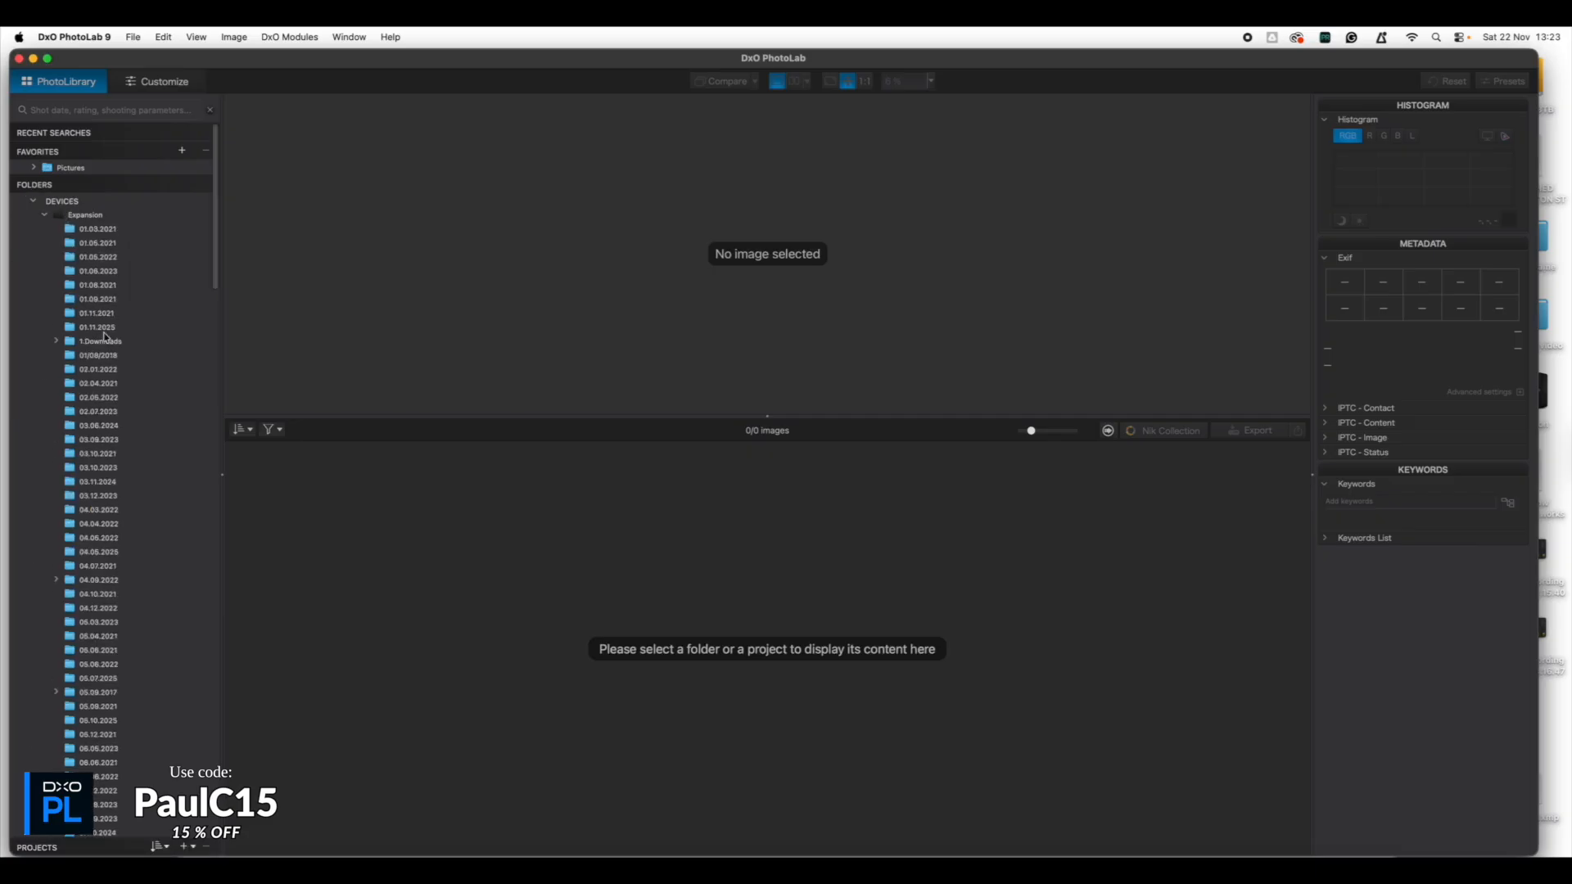
{"action": "scroll", "coordinate": [159, 371], "scroll_direction": "down", "scroll_amount": 8}
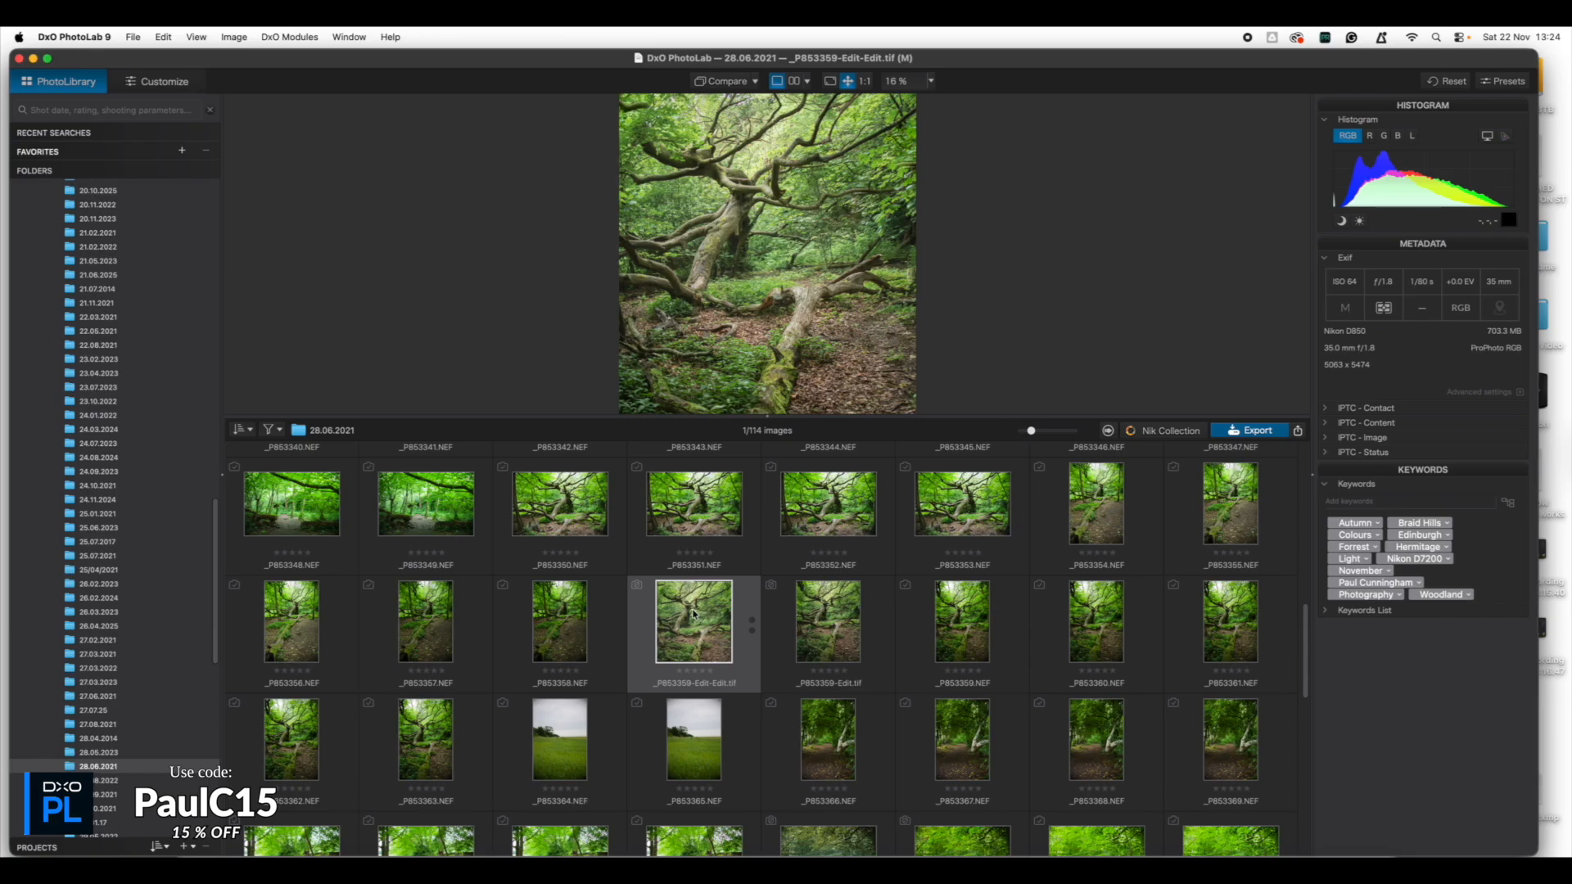
- Try the picked and rejected flags on _P853359-Edit-Edit.tif and leave it flagged as picked
{"action": "left_click", "coordinate": [752, 621]}
{"action": "left_click", "coordinate": [752, 634]}
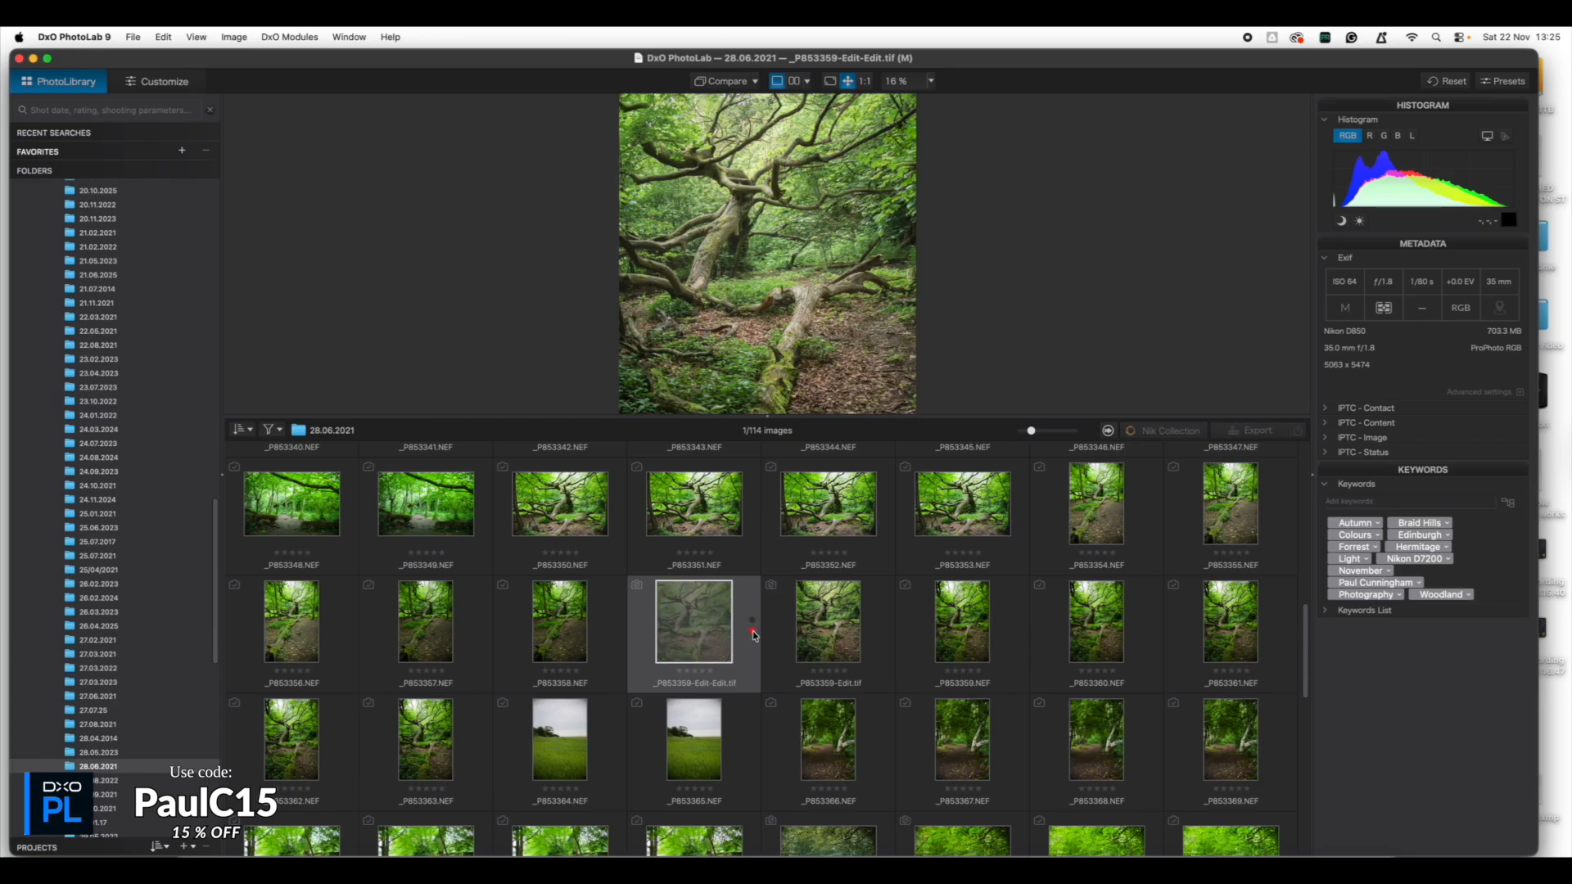
{"action": "left_click", "coordinate": [752, 622]}
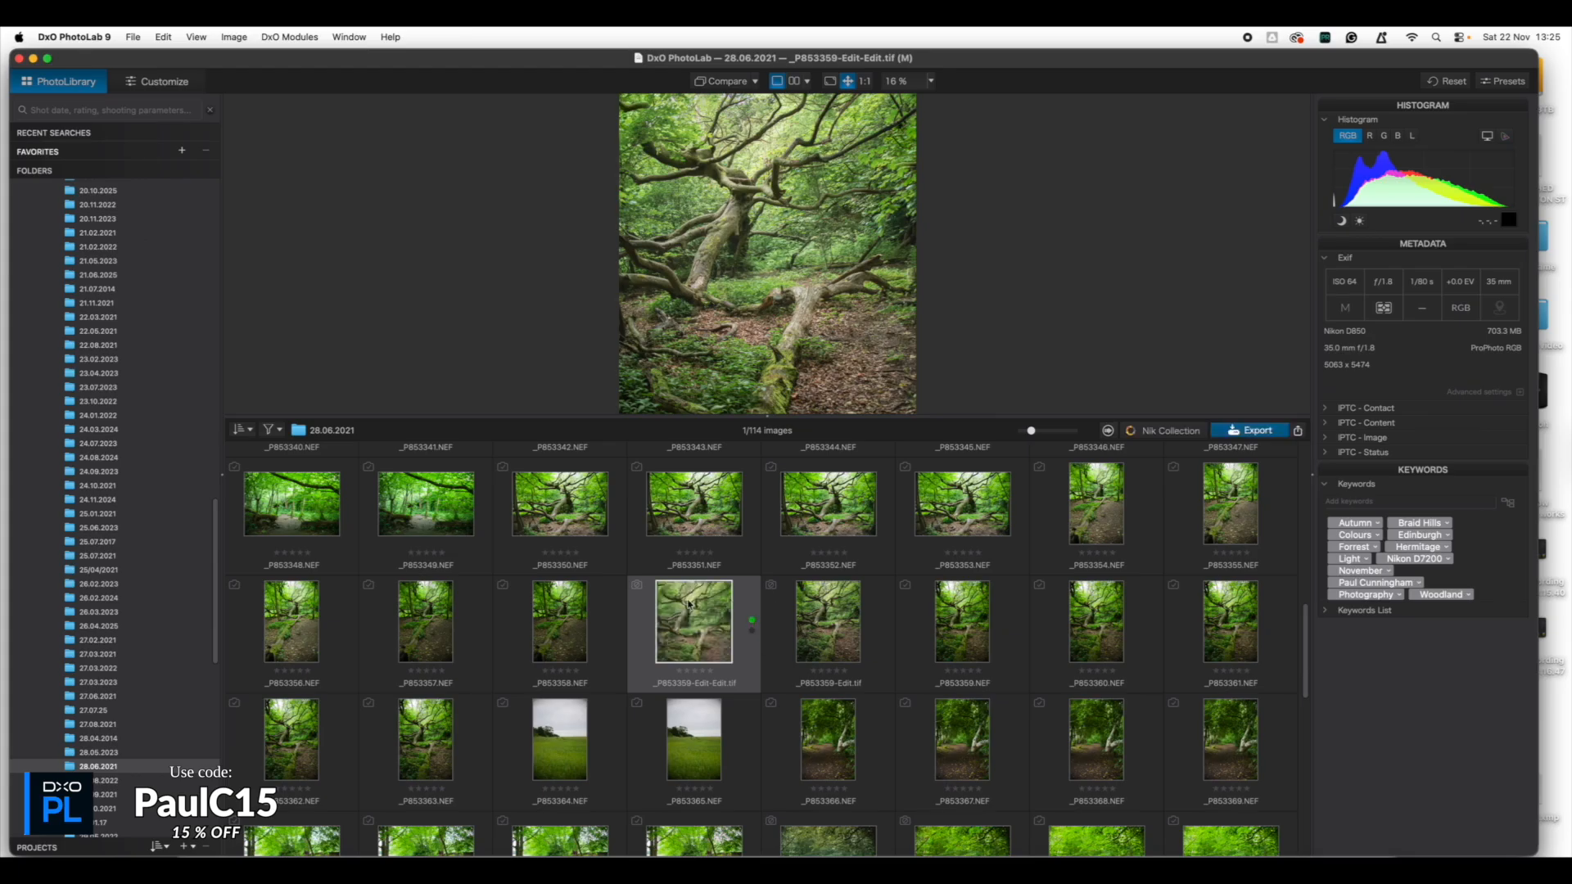
{"action": "left_click", "coordinate": [752, 634]}
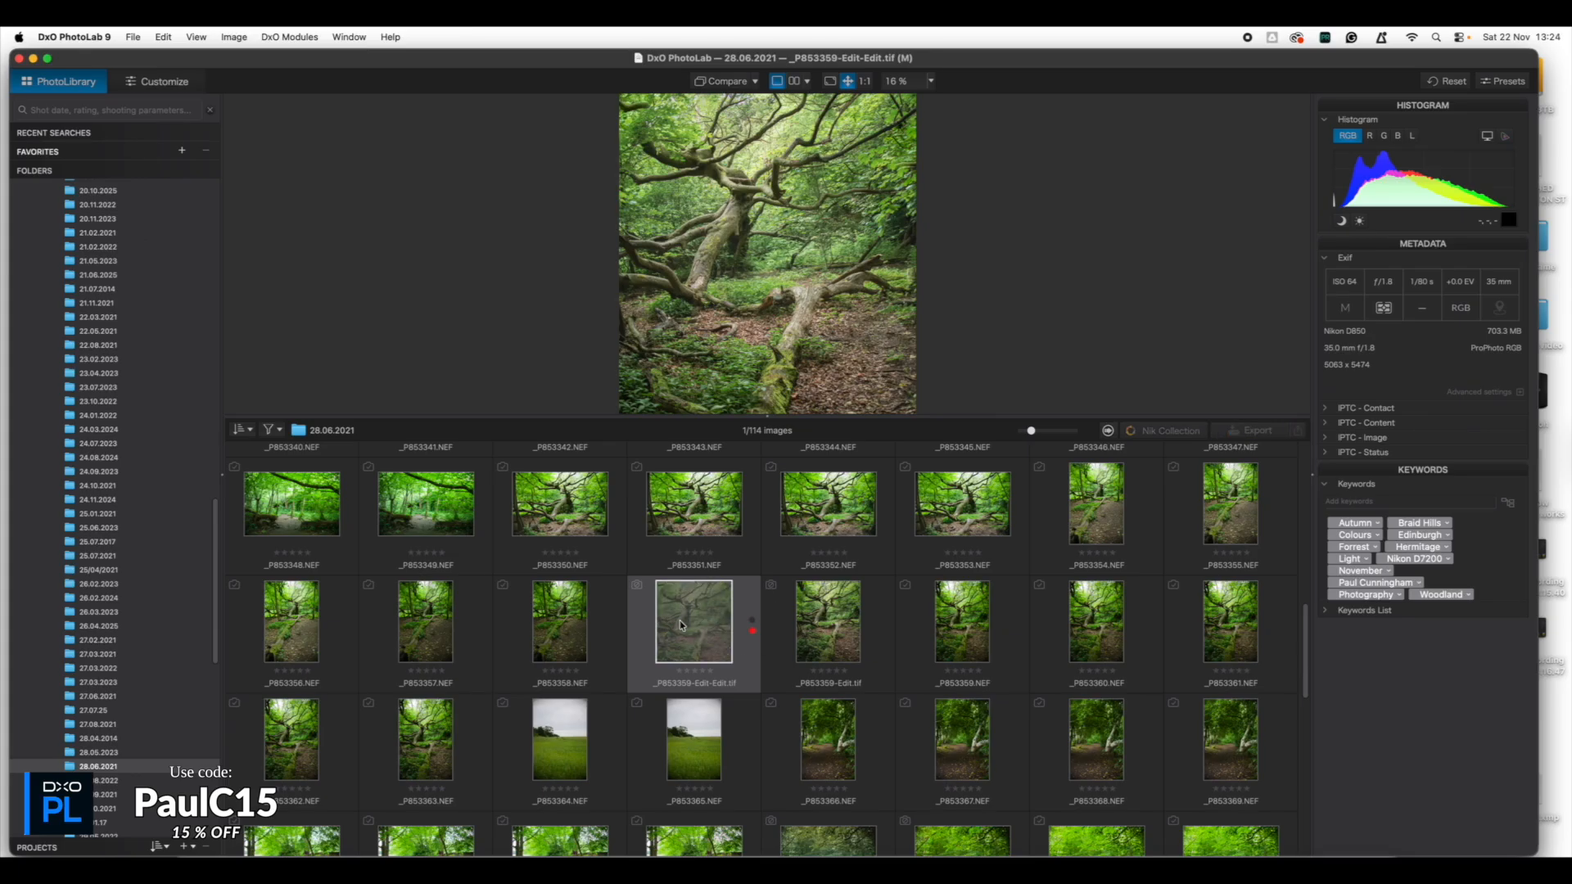
{"action": "left_click", "coordinate": [752, 619]}
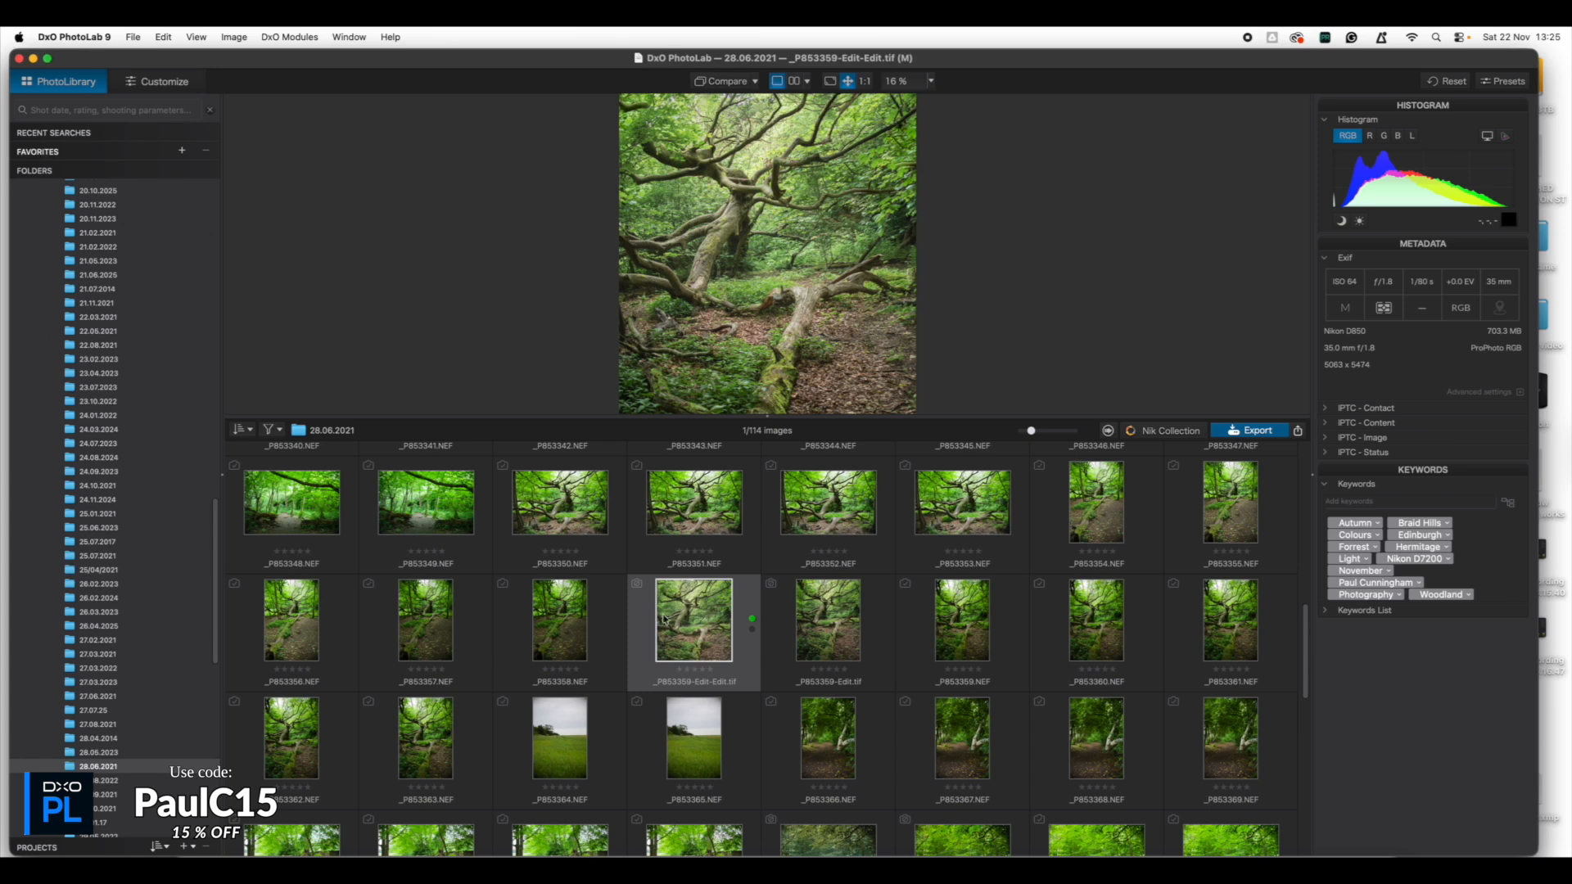
- Rate _P853359-Edit-Edit.tif three stars and open it for customizing
{"action": "left_click", "coordinate": [694, 670]}
{"action": "mouse_move", "coordinate": [709, 635]}
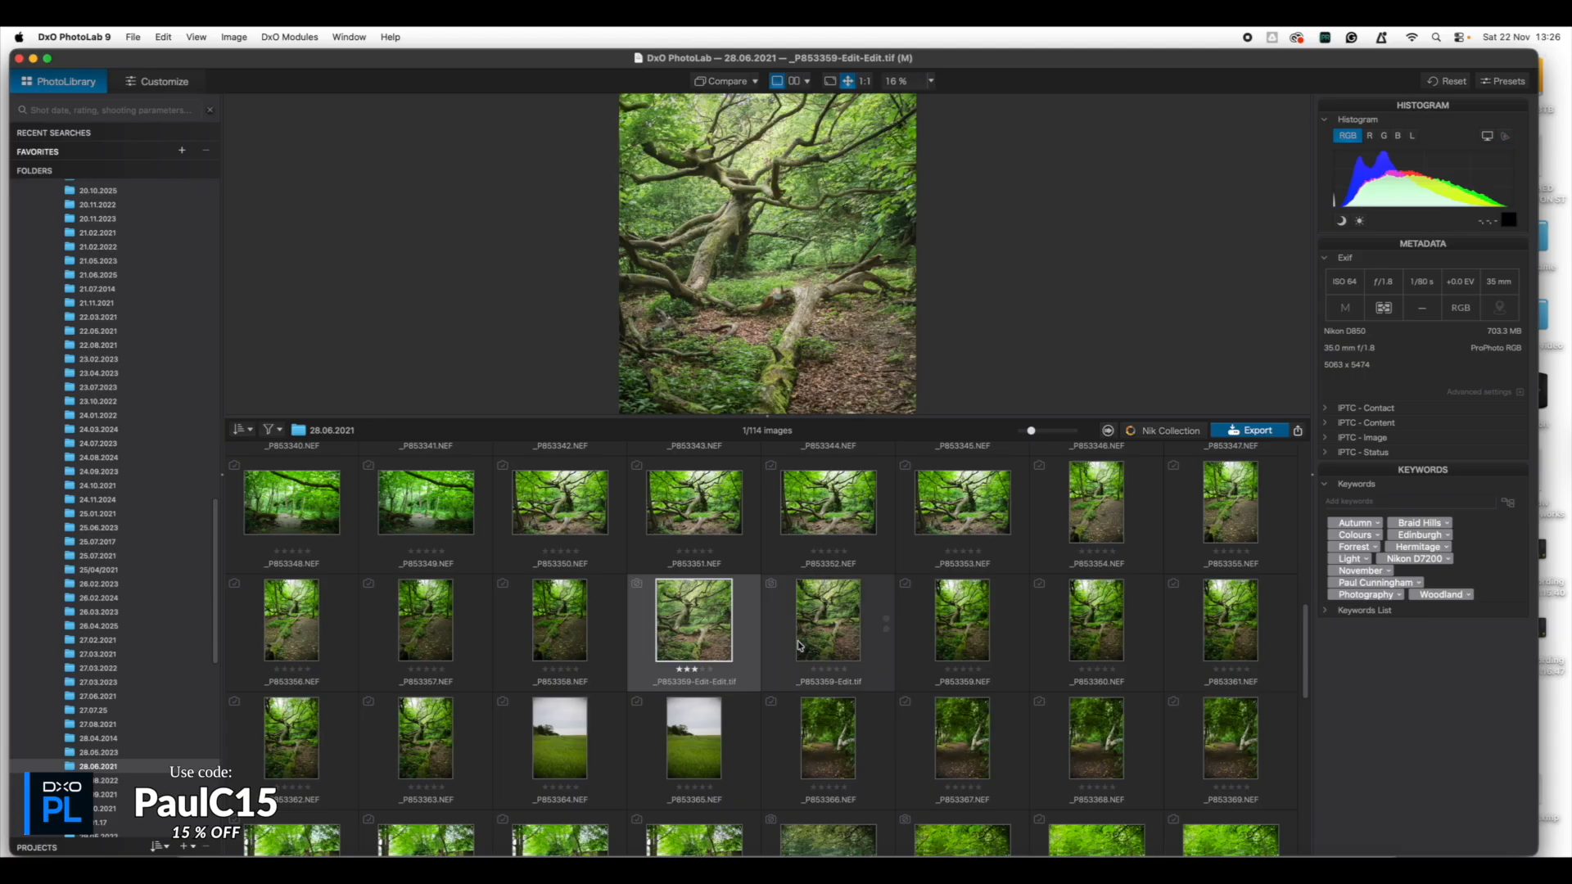
{"action": "double_click", "coordinate": [699, 626]}
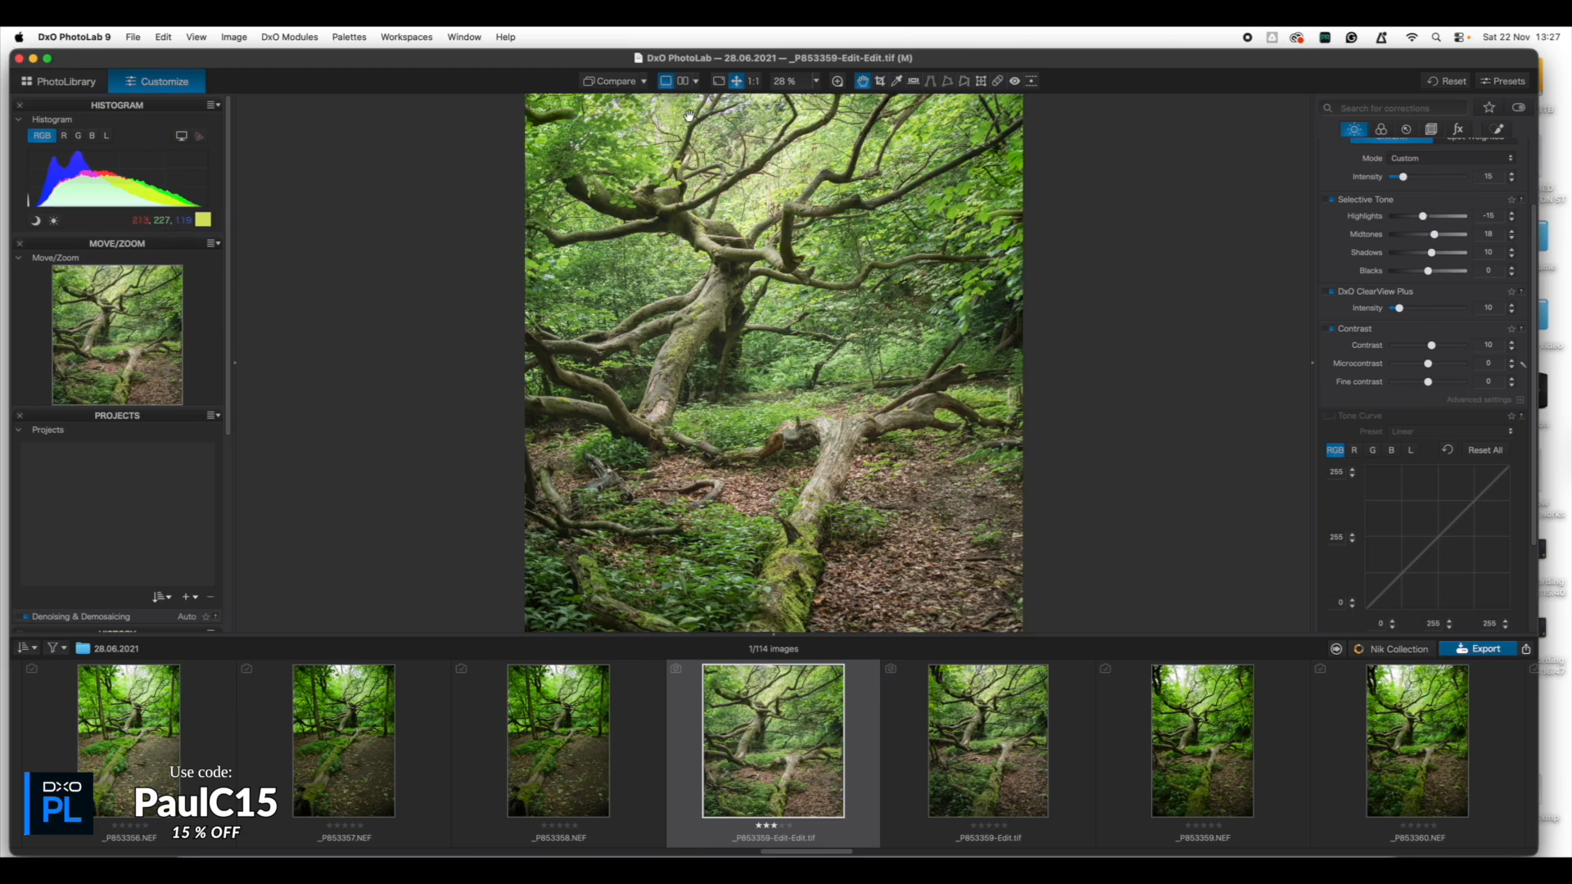
- Look through the zoom presets and examine the tree at 100% with the loupe
{"action": "left_click", "coordinate": [815, 86]}
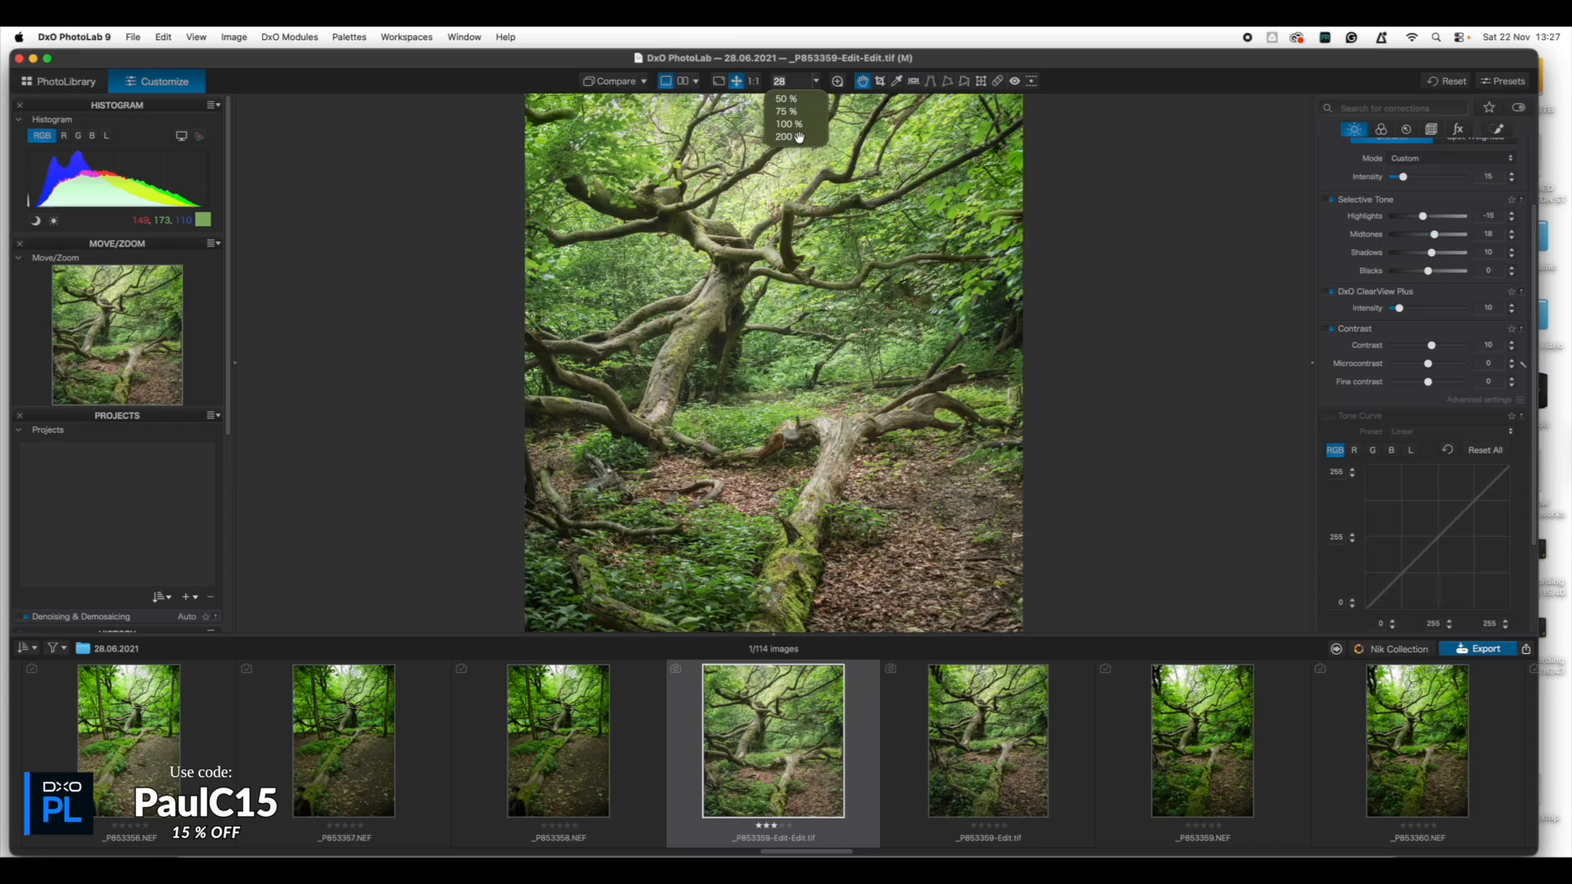
{"action": "left_click", "coordinate": [1096, 170]}
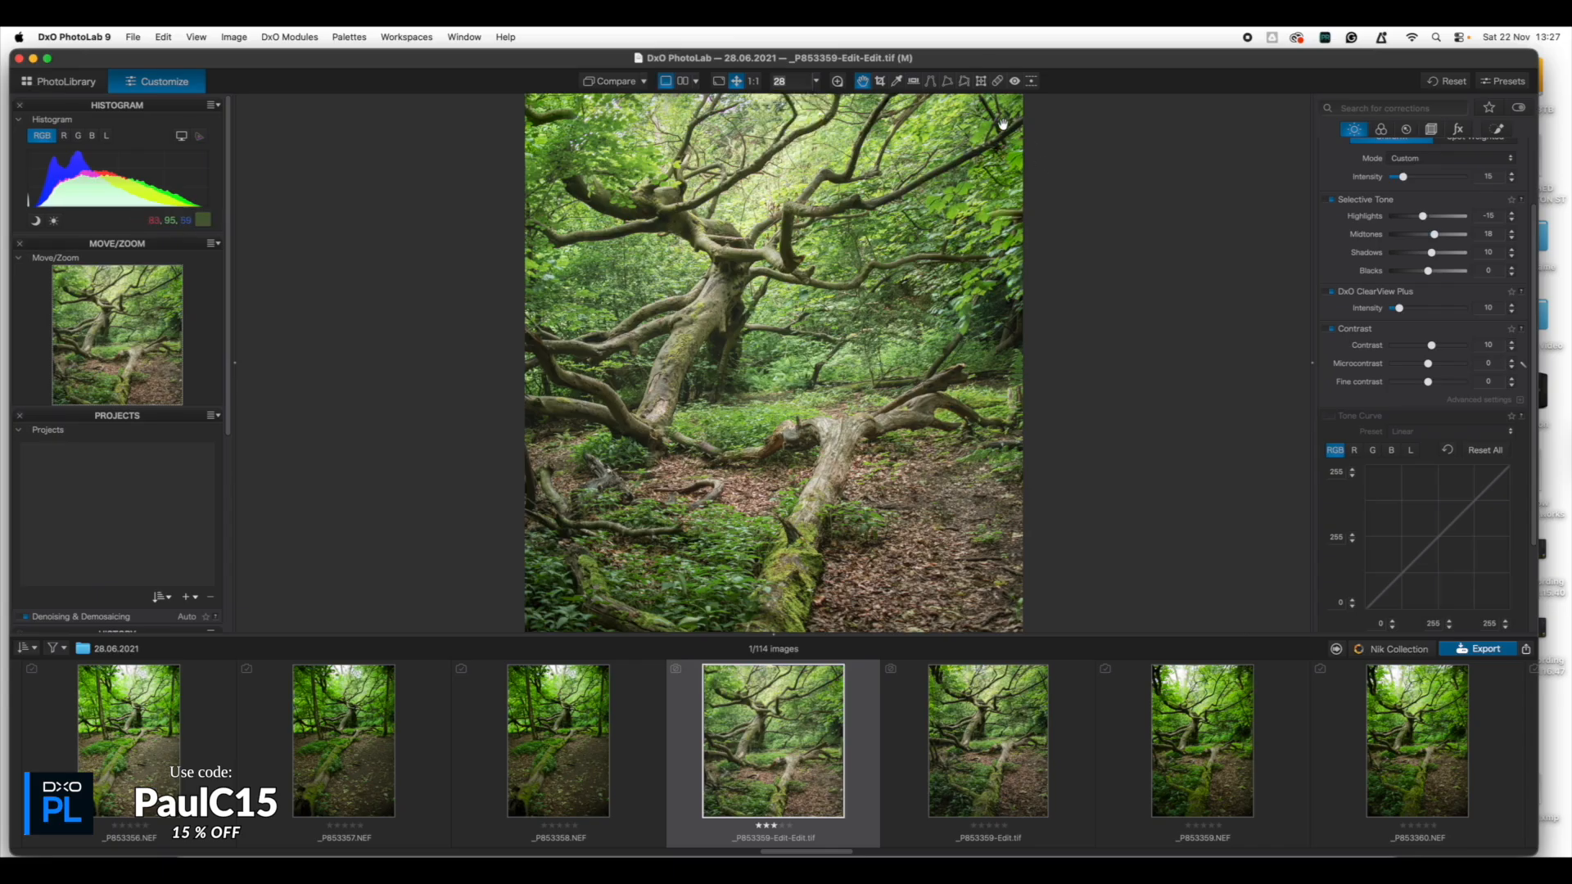
{"action": "left_click", "coordinate": [838, 83]}
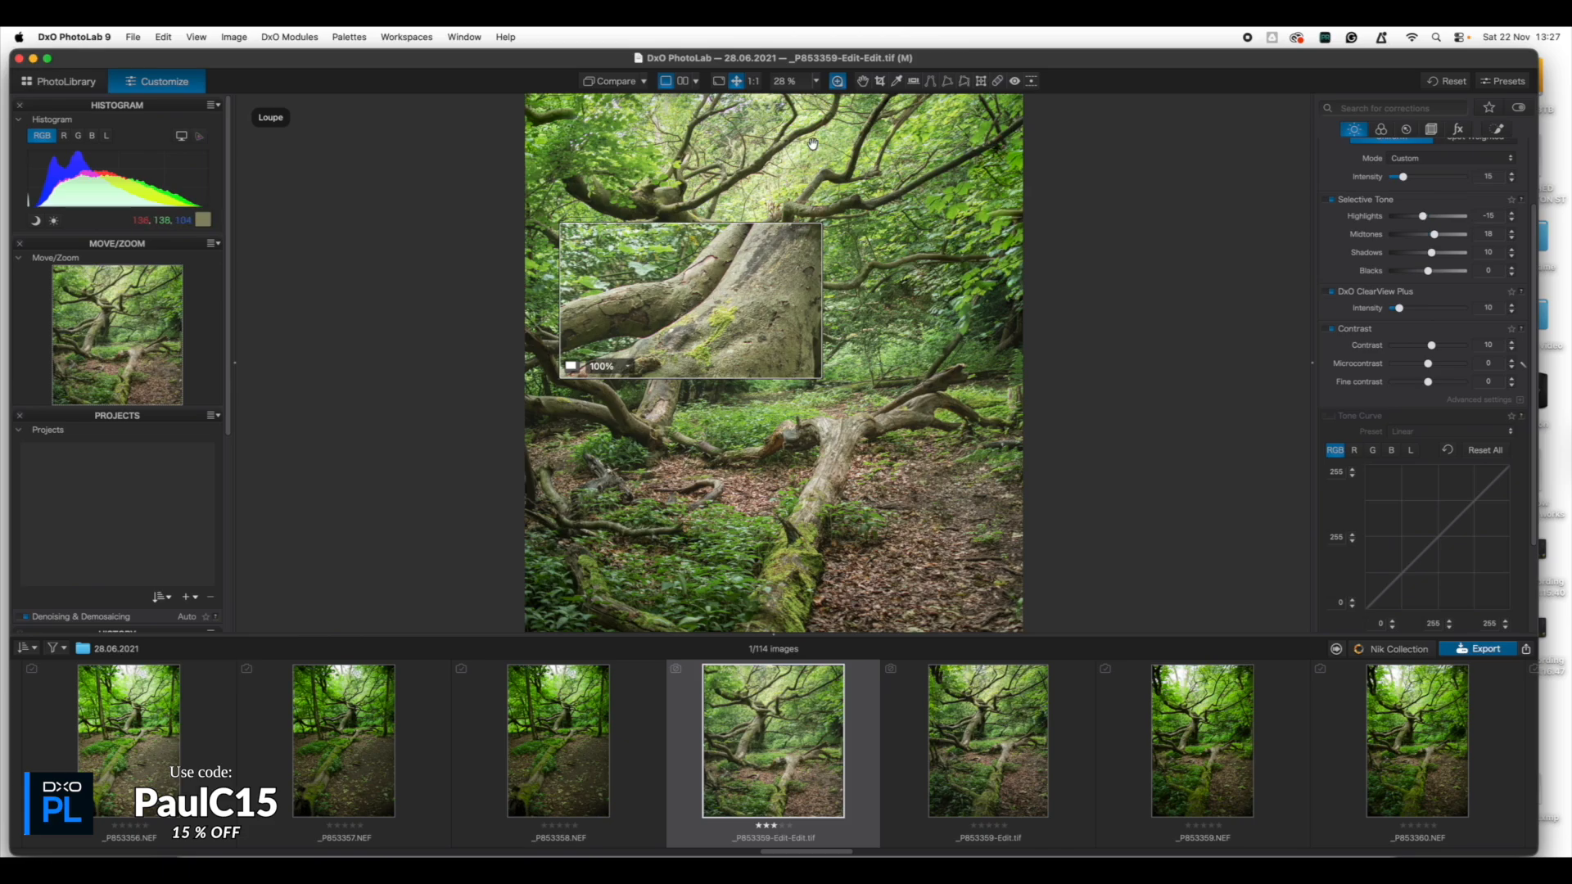
{"action": "left_click", "coordinate": [836, 81]}
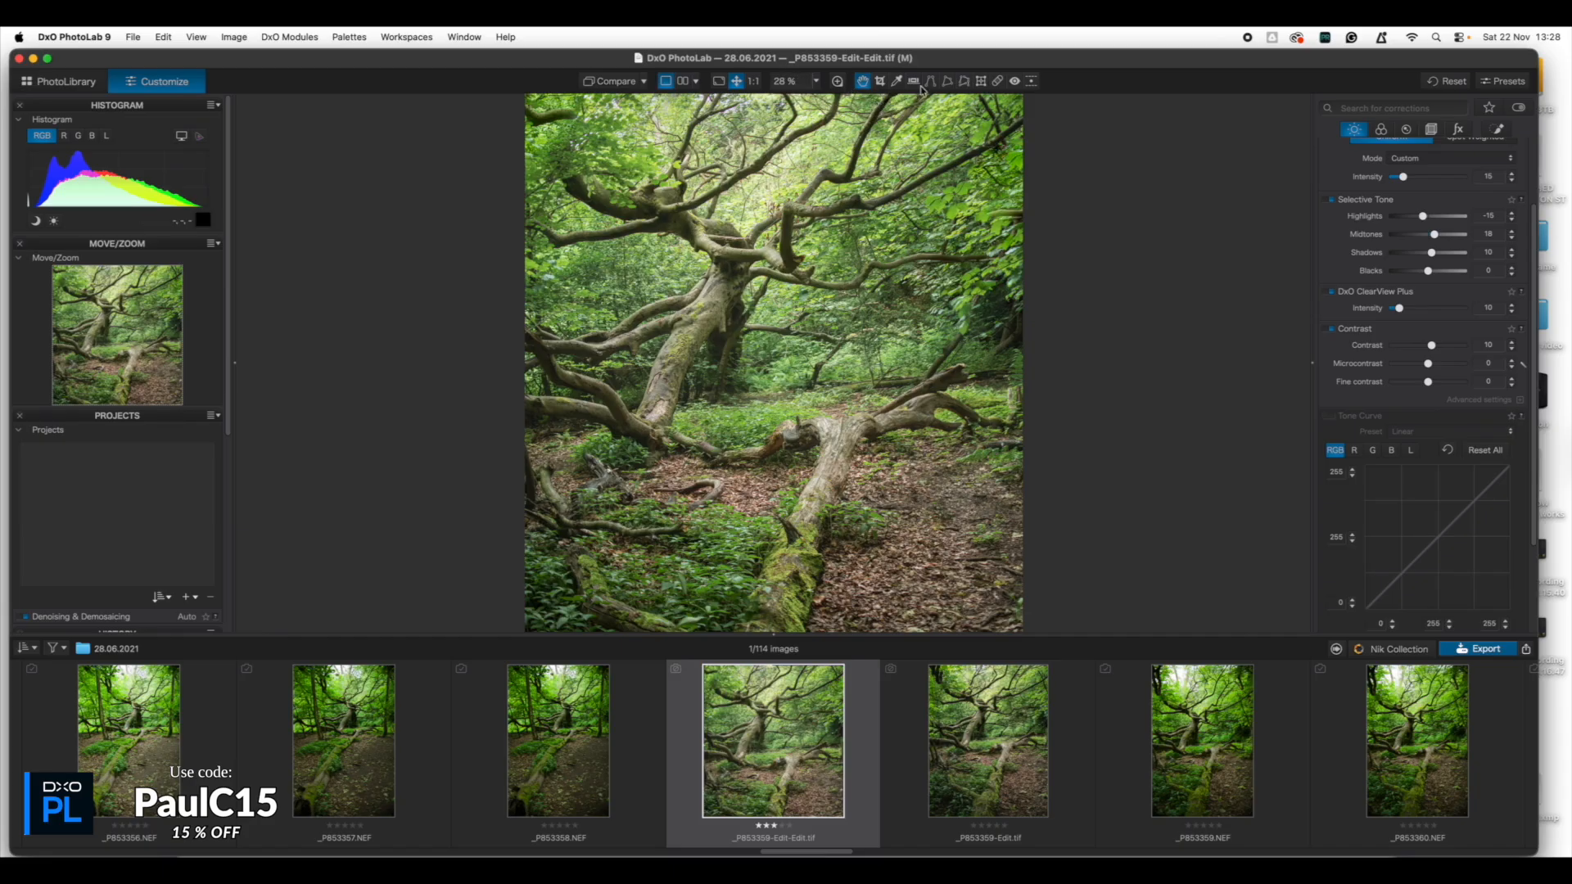
- View the ReTouch tool's repair and clone settings and close it without retouching anything
{"action": "left_click", "coordinate": [998, 82]}
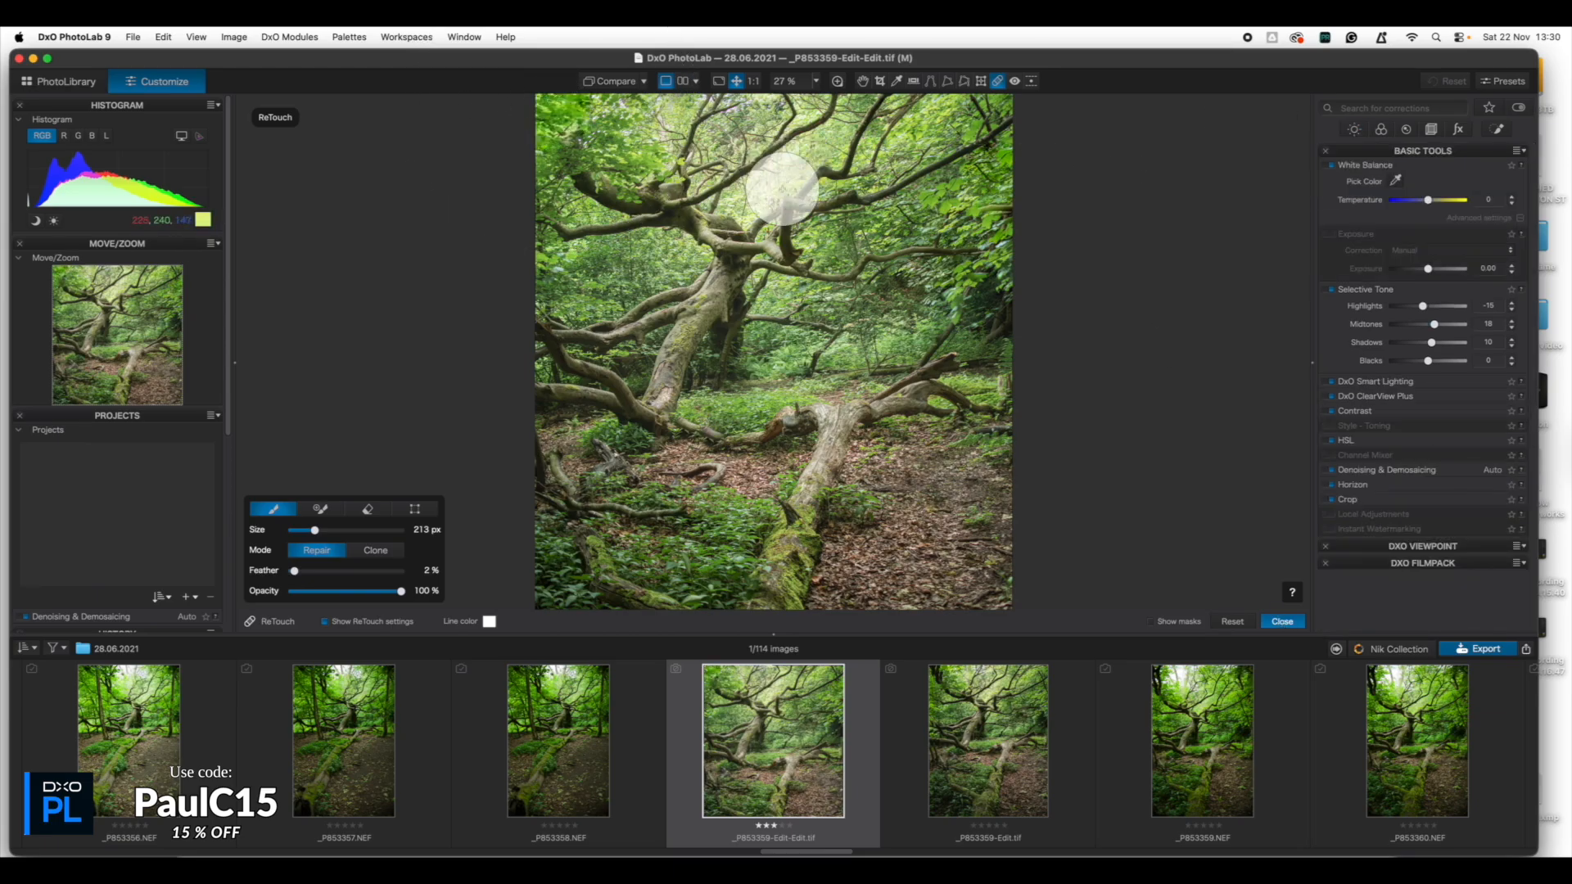
{"action": "left_click", "coordinate": [1283, 622]}
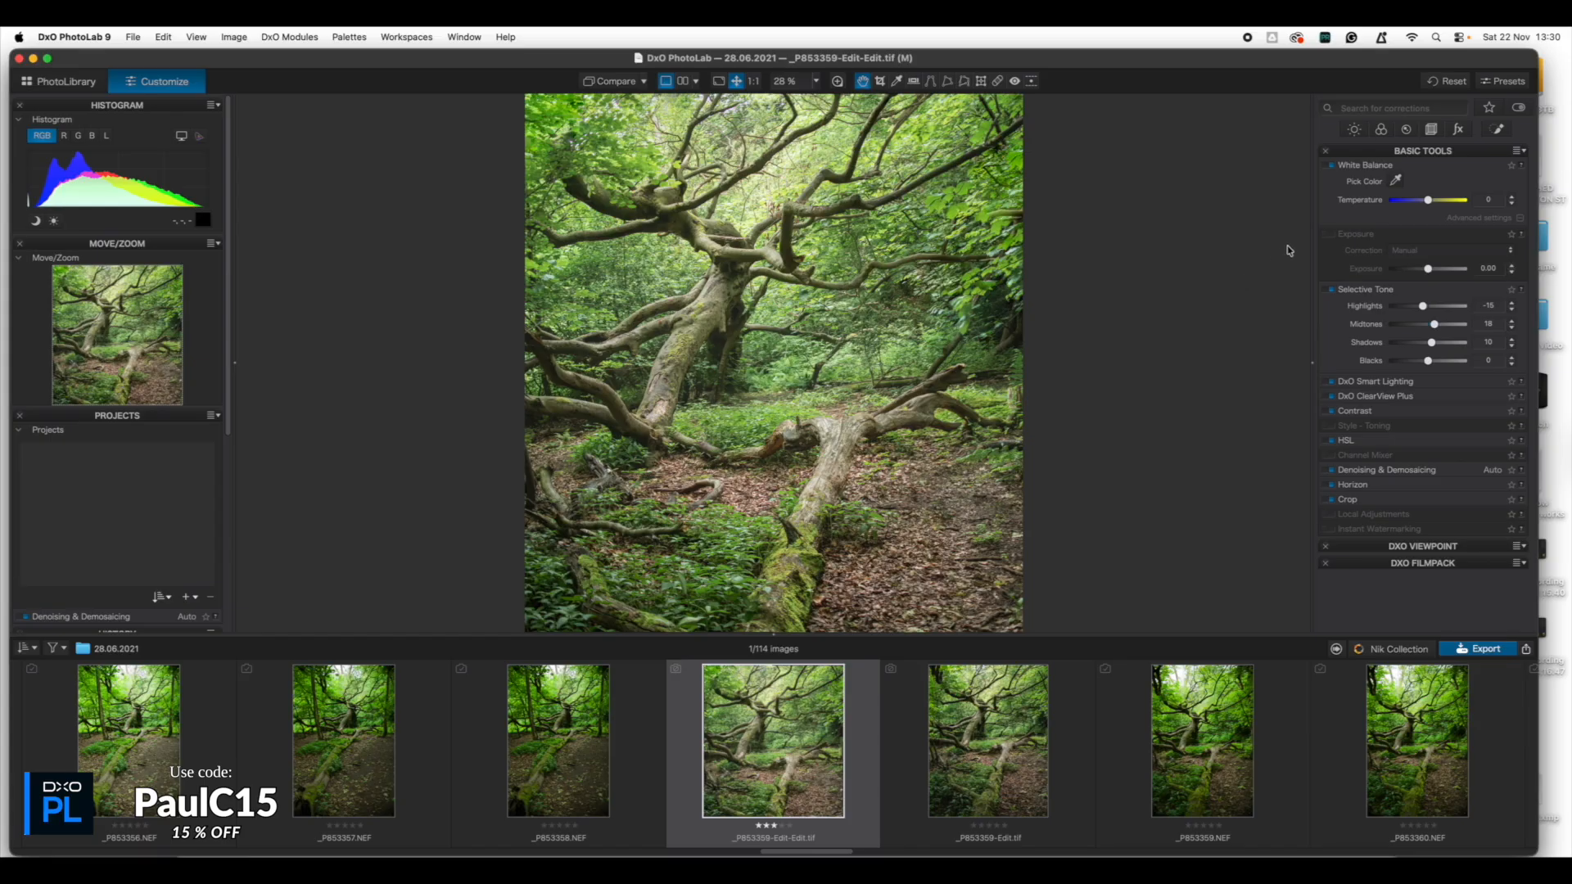
- Show the light corrections and compare the photo with DxO Smart Lighting off and on
{"action": "left_click", "coordinate": [1352, 131]}
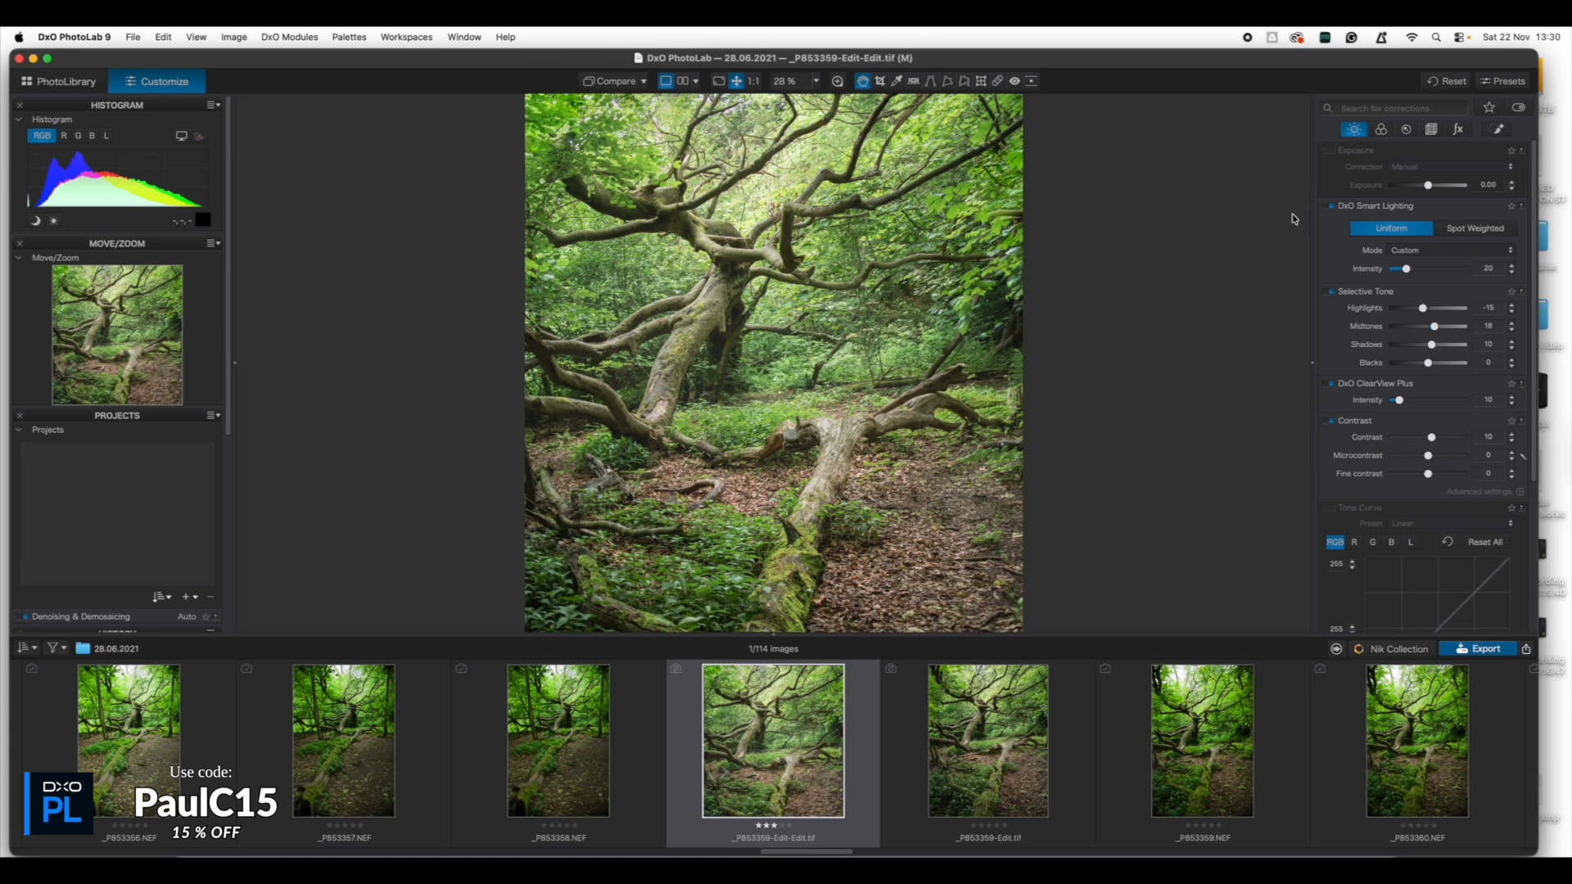
{"action": "left_click", "coordinate": [1331, 209]}
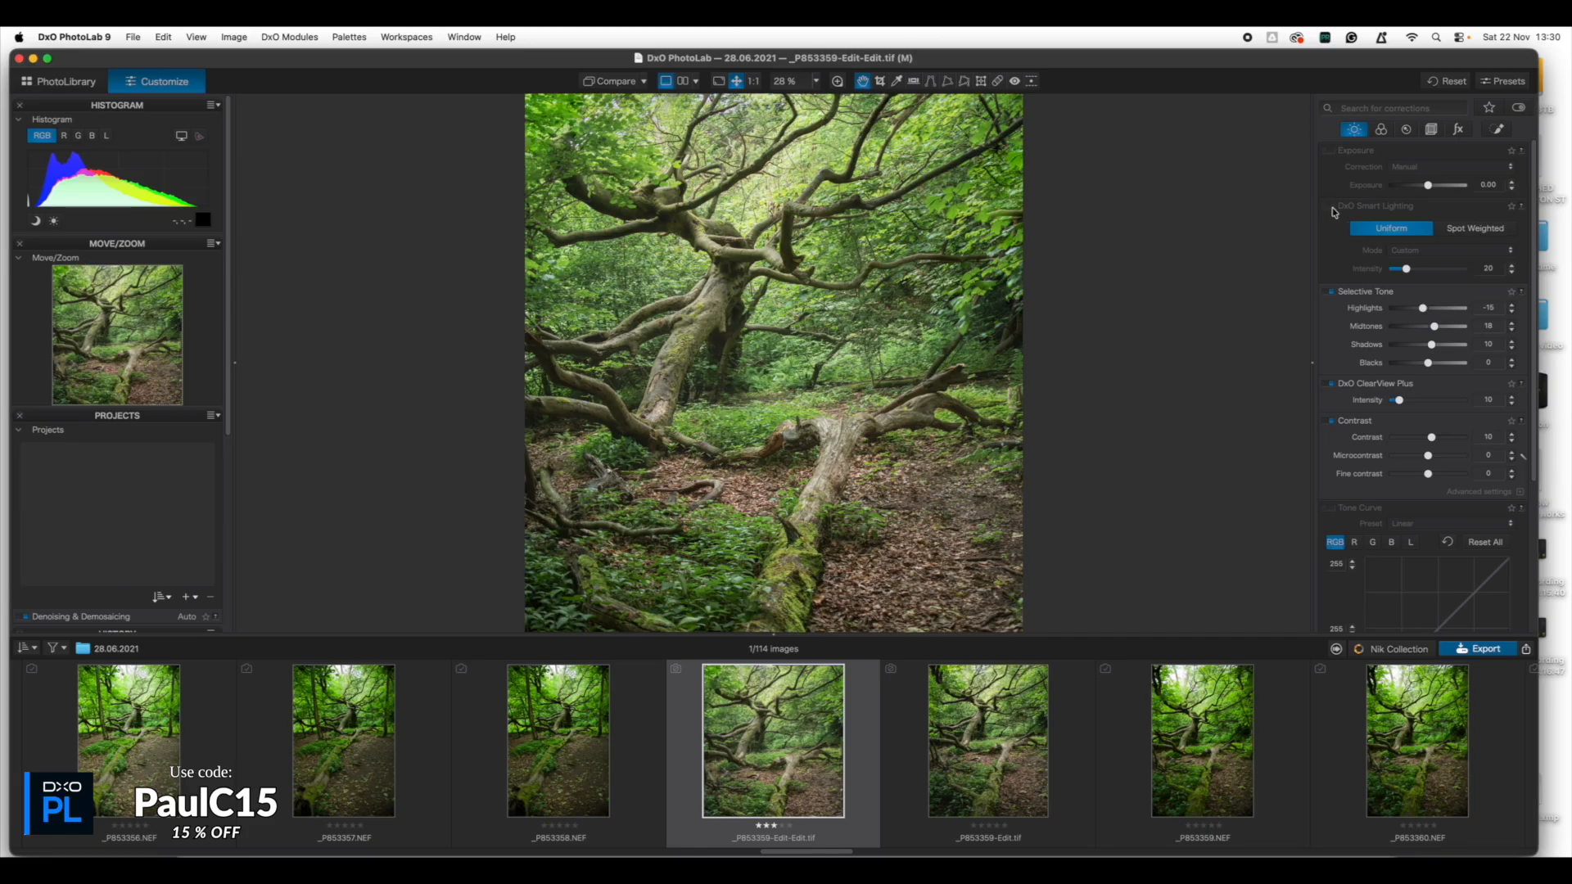
{"action": "left_click", "coordinate": [1331, 207]}
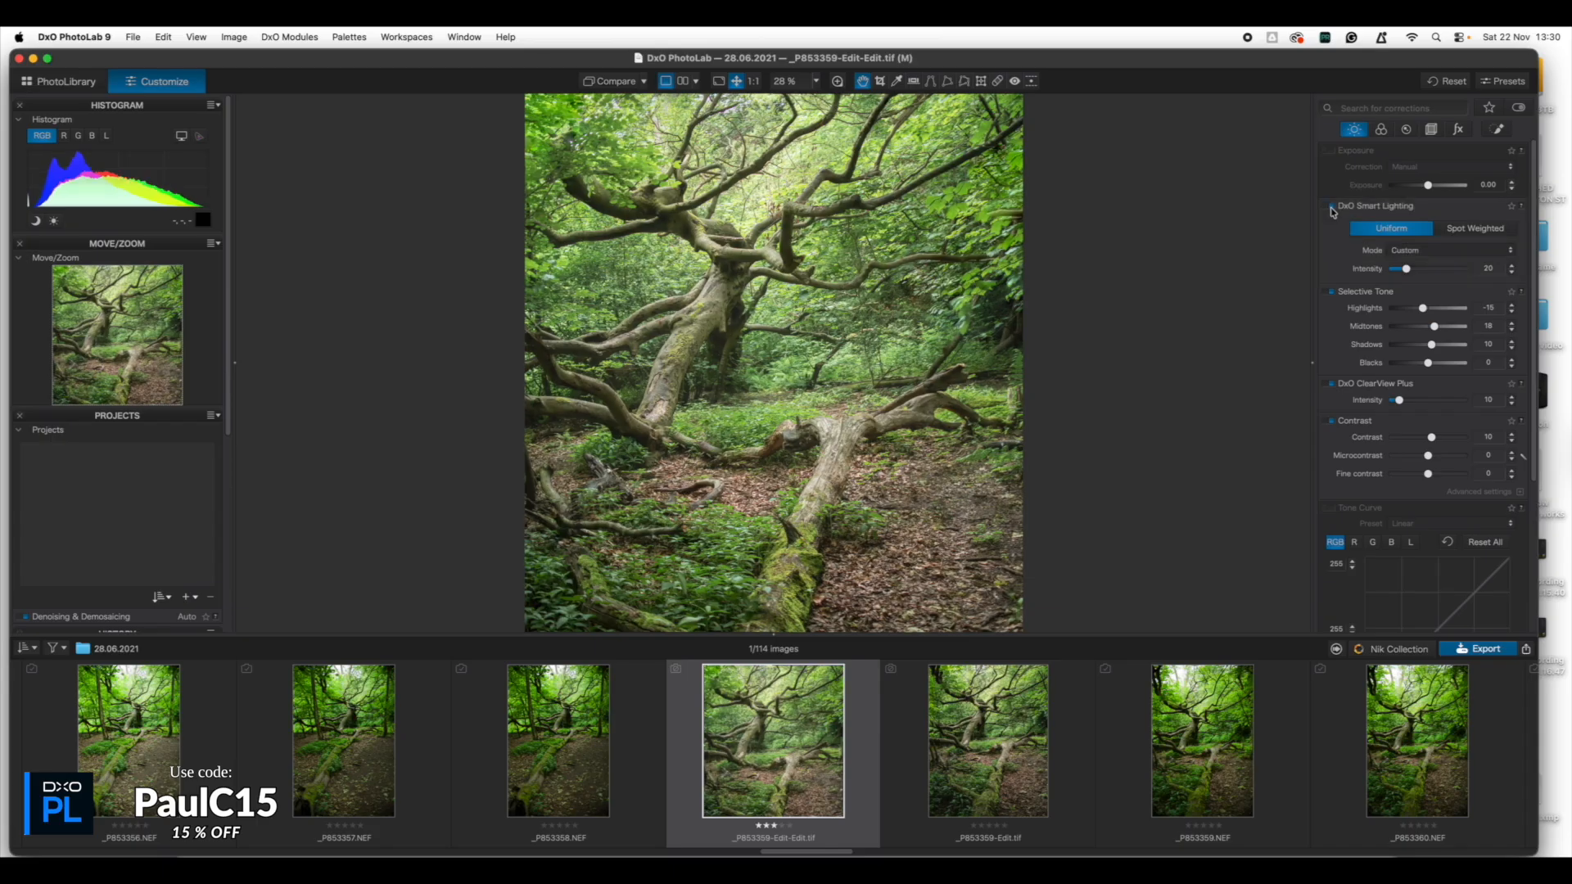
{"action": "left_click", "coordinate": [1332, 209]}
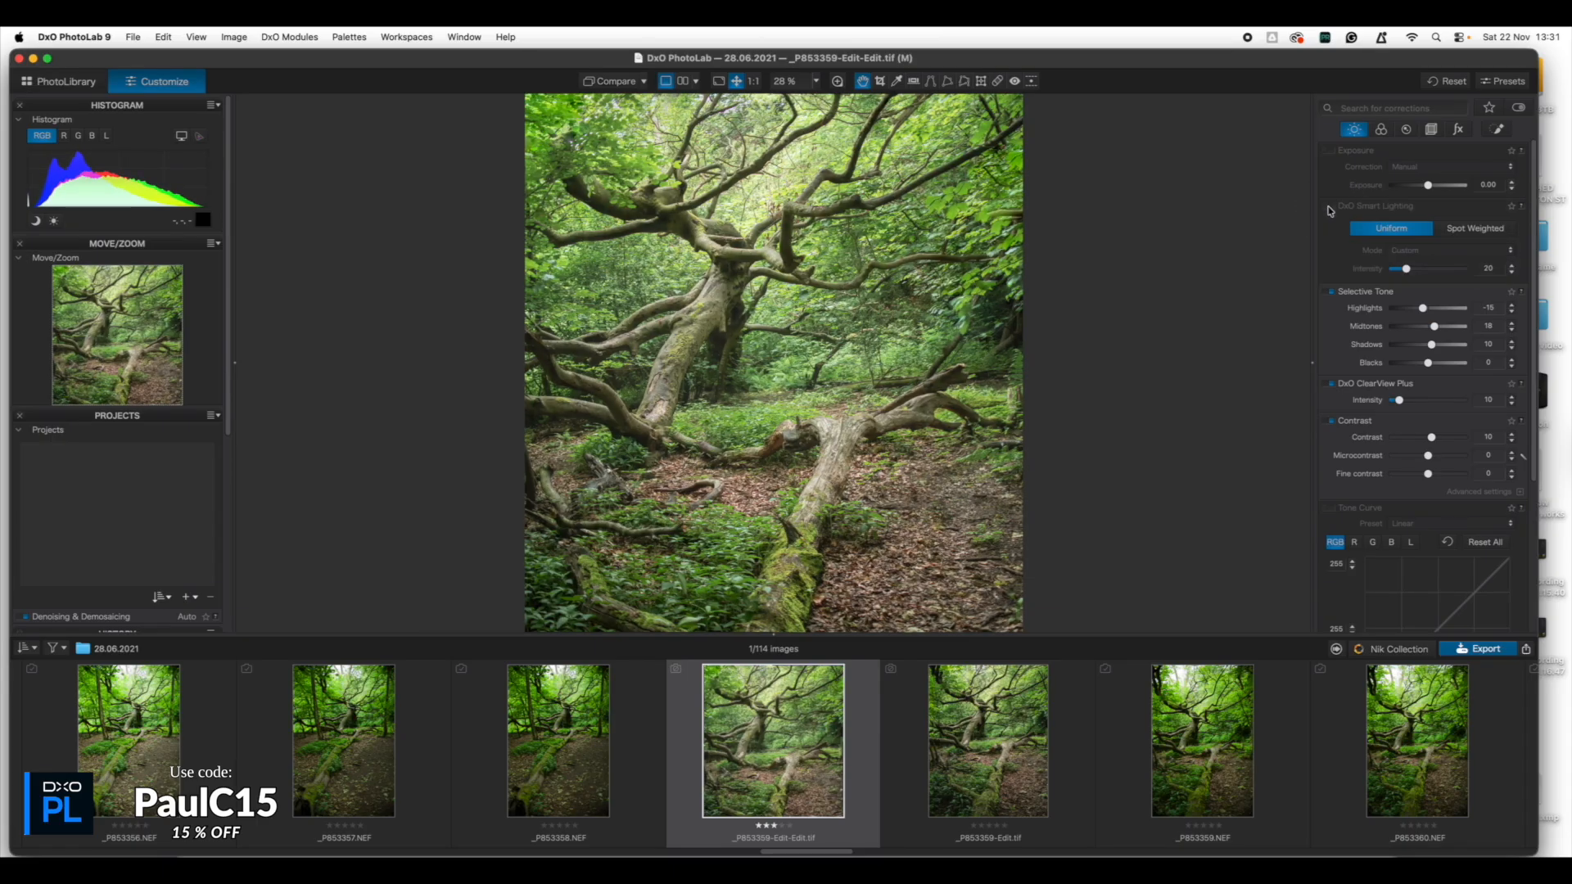
{"action": "left_click", "coordinate": [1331, 207]}
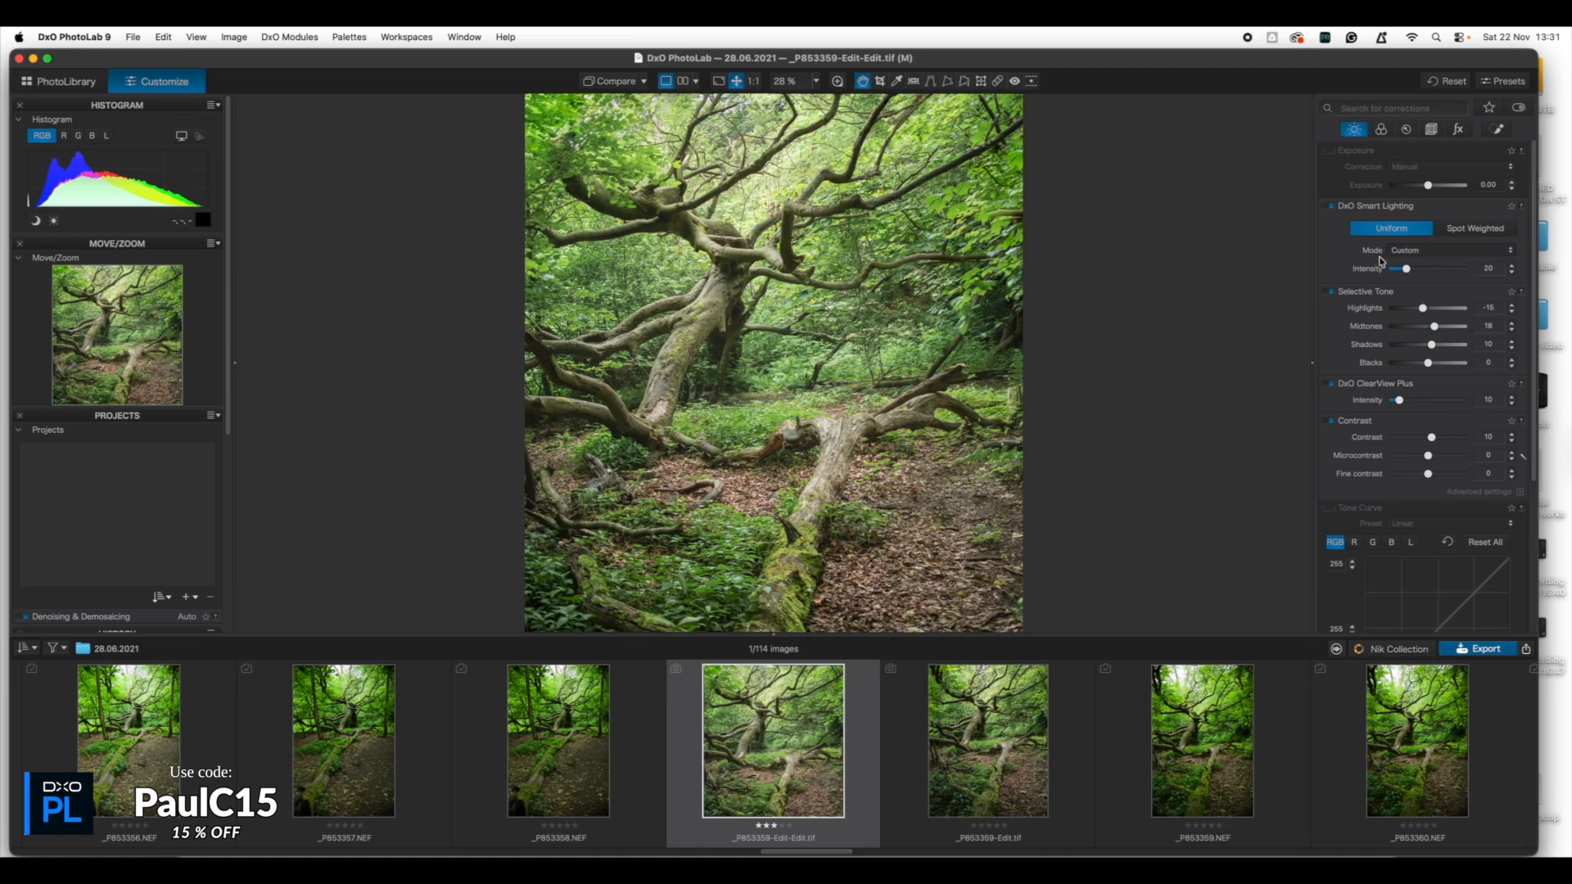
- Set the DxO Smart Lighting intensity to 25 in Uniform mode
{"action": "mouse_move", "coordinate": [1412, 275]}
{"action": "left_mouse_down"}
{"action": "mouse_move", "coordinate": [1480, 282]}
{"action": "mouse_move", "coordinate": [1388, 274]}
{"action": "left_mouse_up"}
{"action": "left_click", "coordinate": [1364, 274]}
{"action": "left_click_drag", "start_coordinate": [1406, 270], "coordinate": [1409, 270]}
- Adjust the Selective Tone settings to Blacks 47, Shadows 19 and Midtones -2
{"action": "left_click_drag", "start_coordinate": [1430, 371], "coordinate": [1445, 373]}
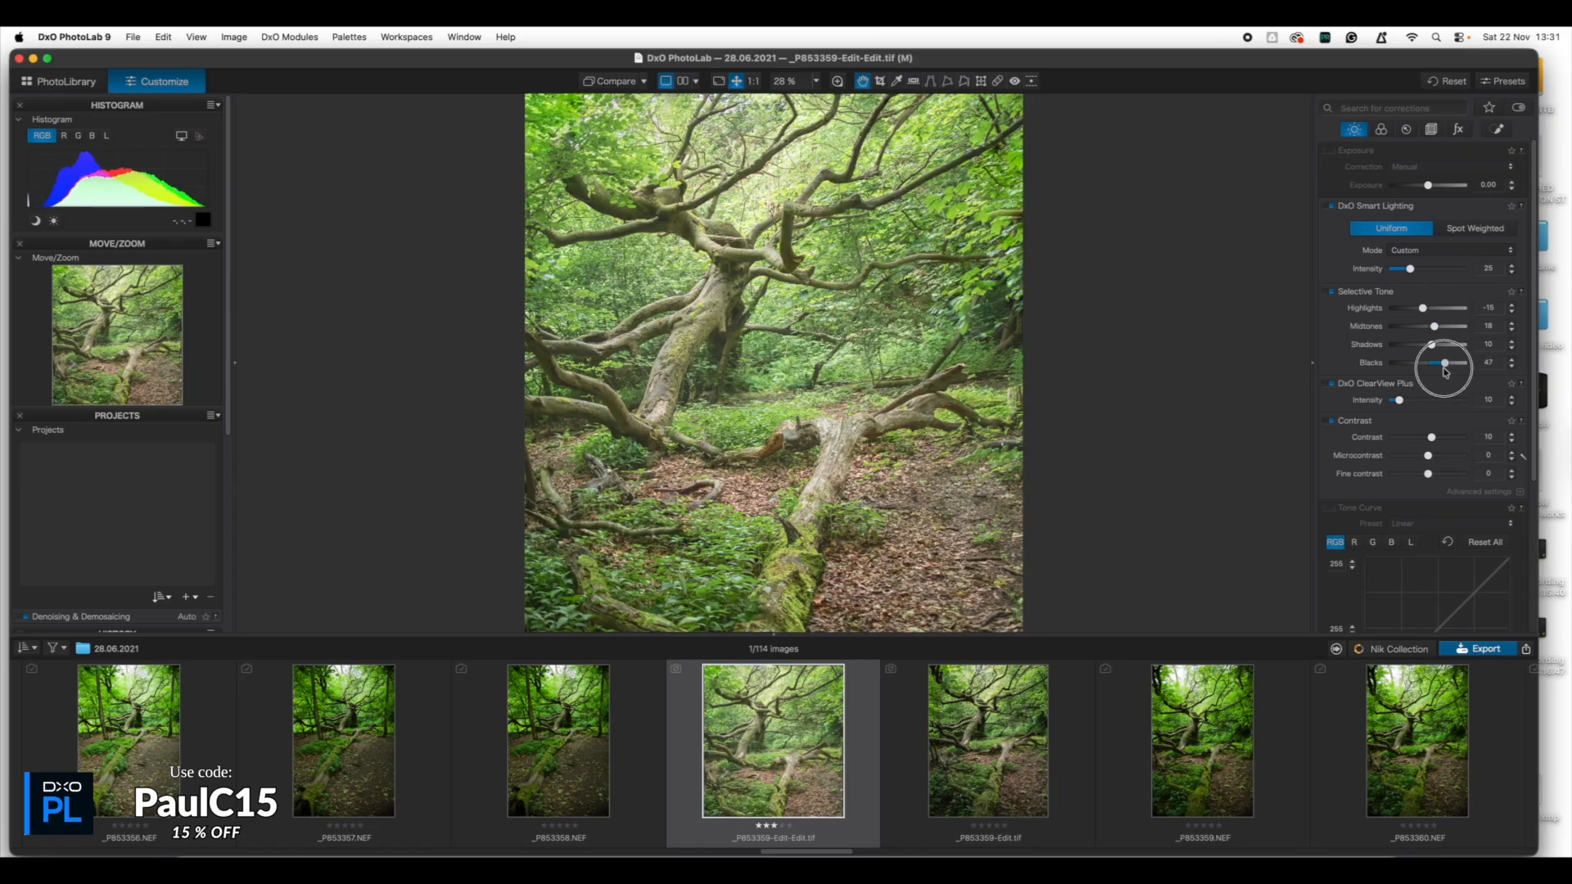
{"action": "left_click_drag", "start_coordinate": [1434, 352], "coordinate": [1434, 351]}
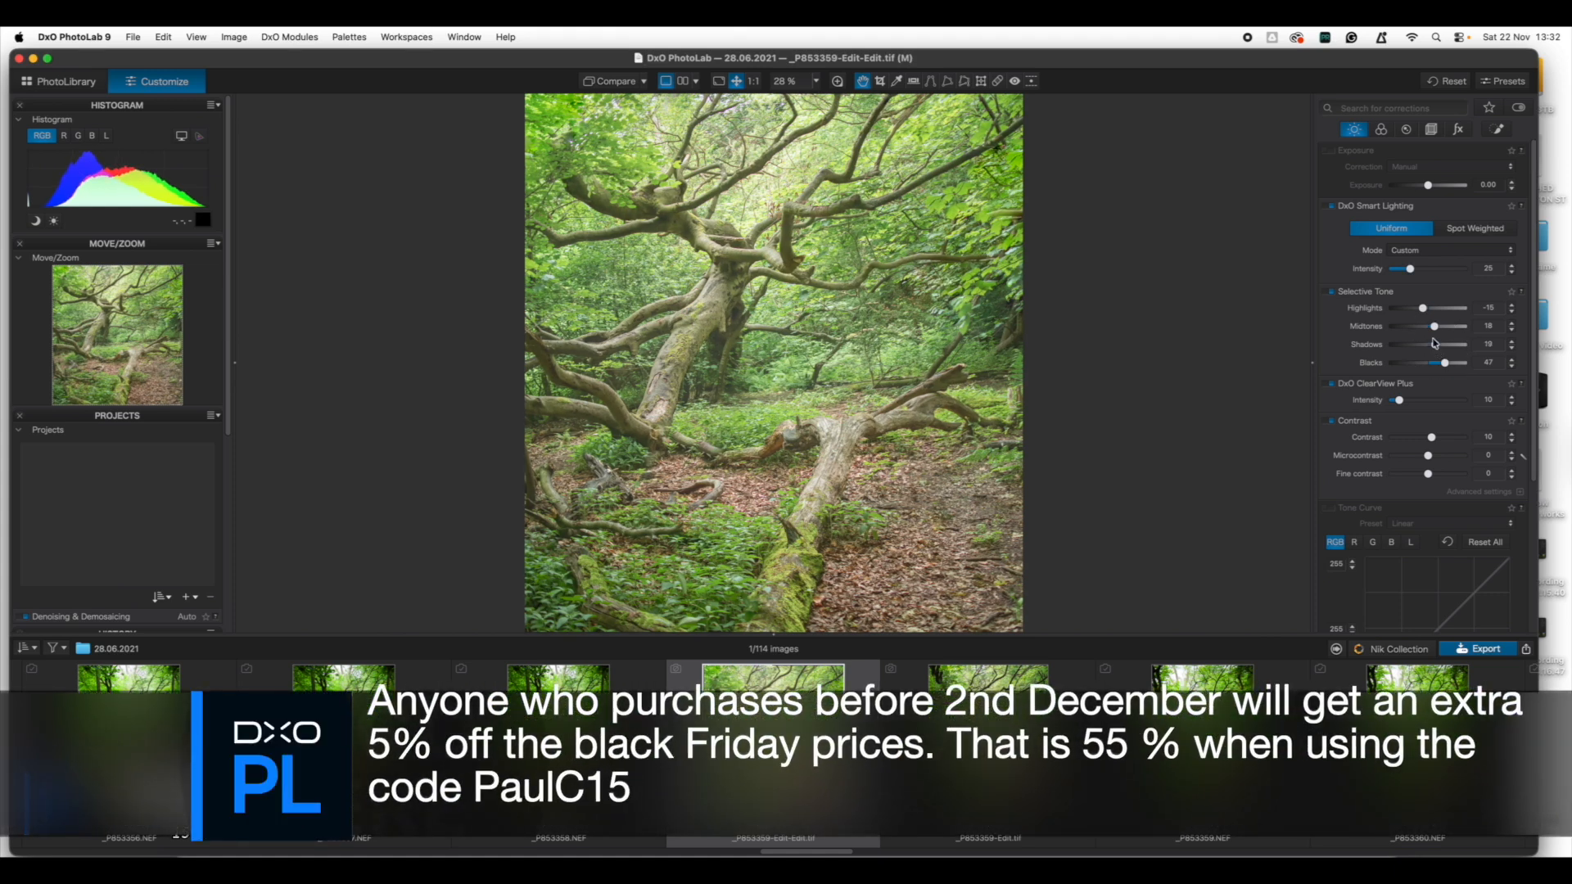
{"action": "left_click", "coordinate": [1436, 333]}
{"action": "left_click_drag", "start_coordinate": [1436, 333], "coordinate": [1427, 330]}
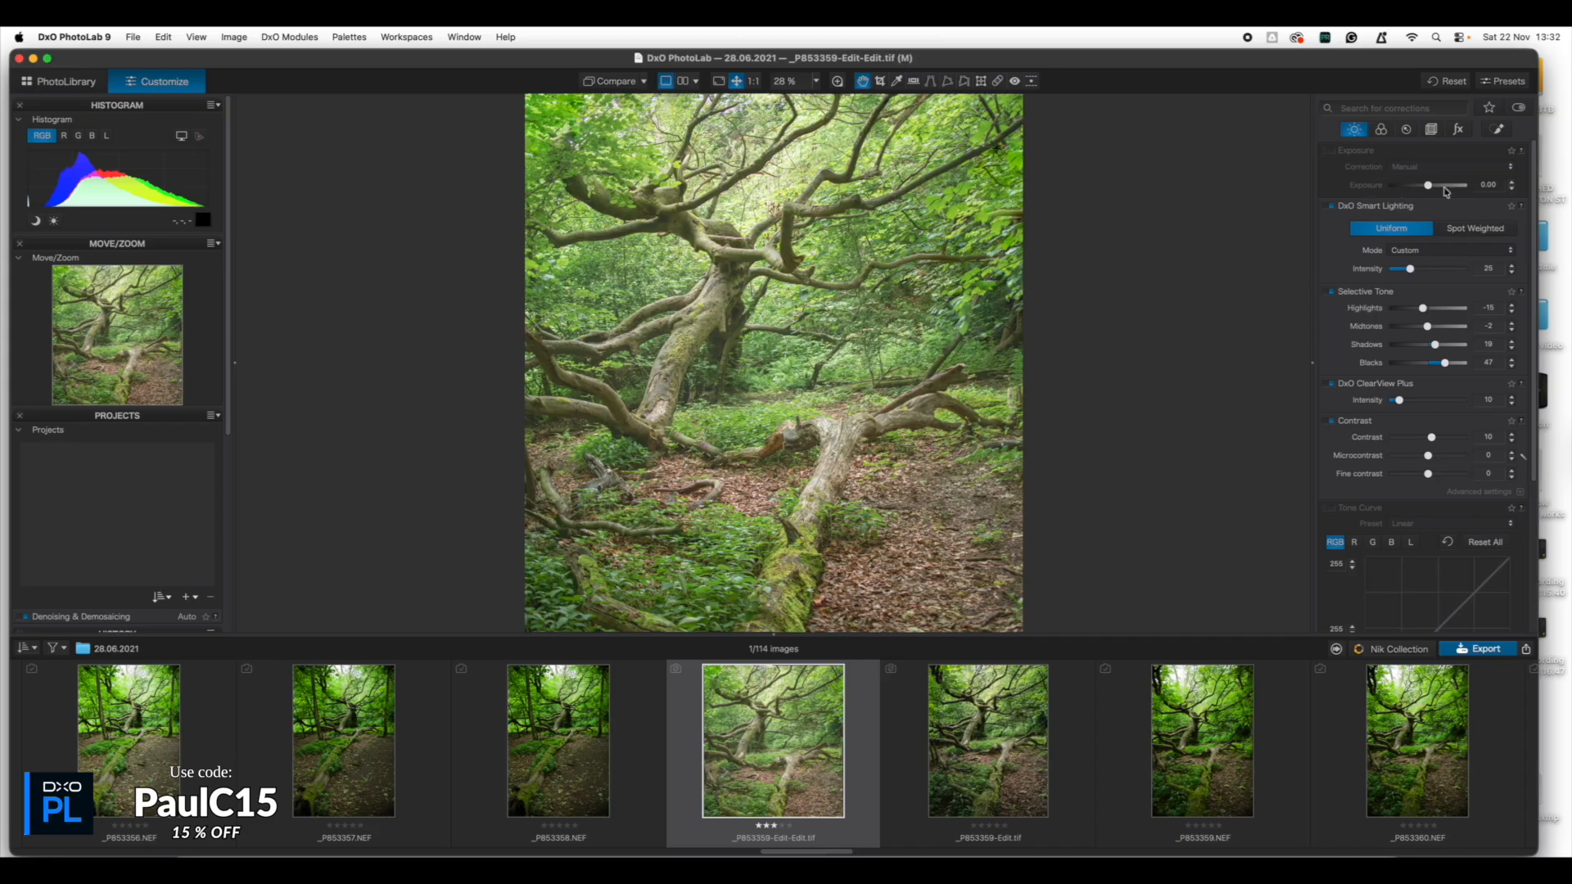
- Enable manual Exposure correction and keep DxO Smart Lighting on with its settings collapsed
{"action": "left_click", "coordinate": [1332, 206]}
{"action": "left_click_drag", "start_coordinate": [1428, 186], "coordinate": [1430, 187]}
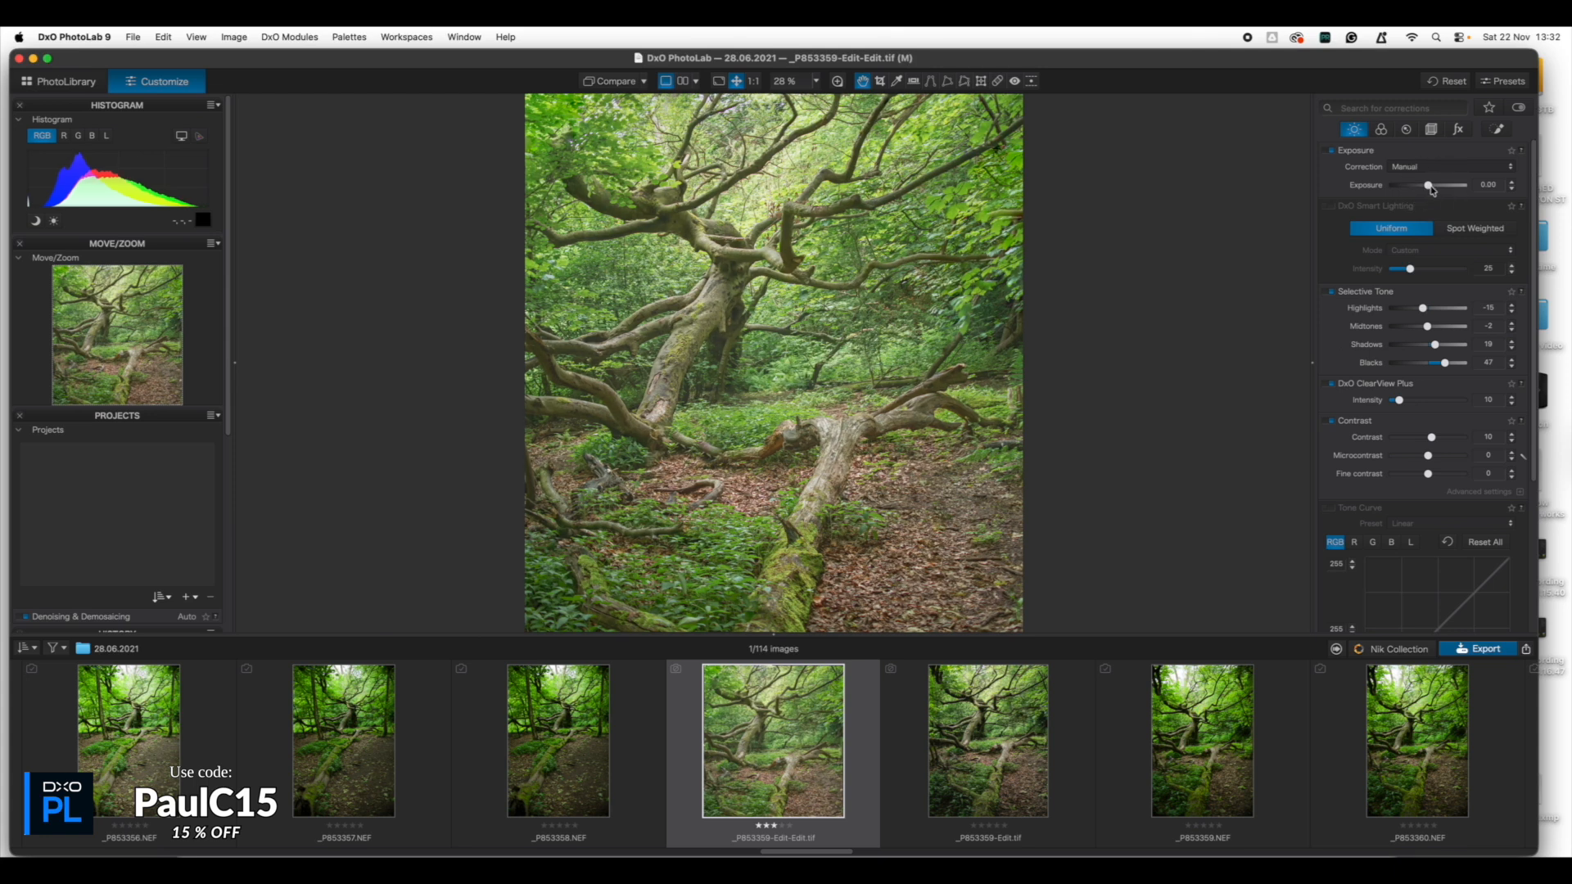
{"action": "left_click", "coordinate": [1341, 208]}
{"action": "left_click", "coordinate": [1332, 206]}
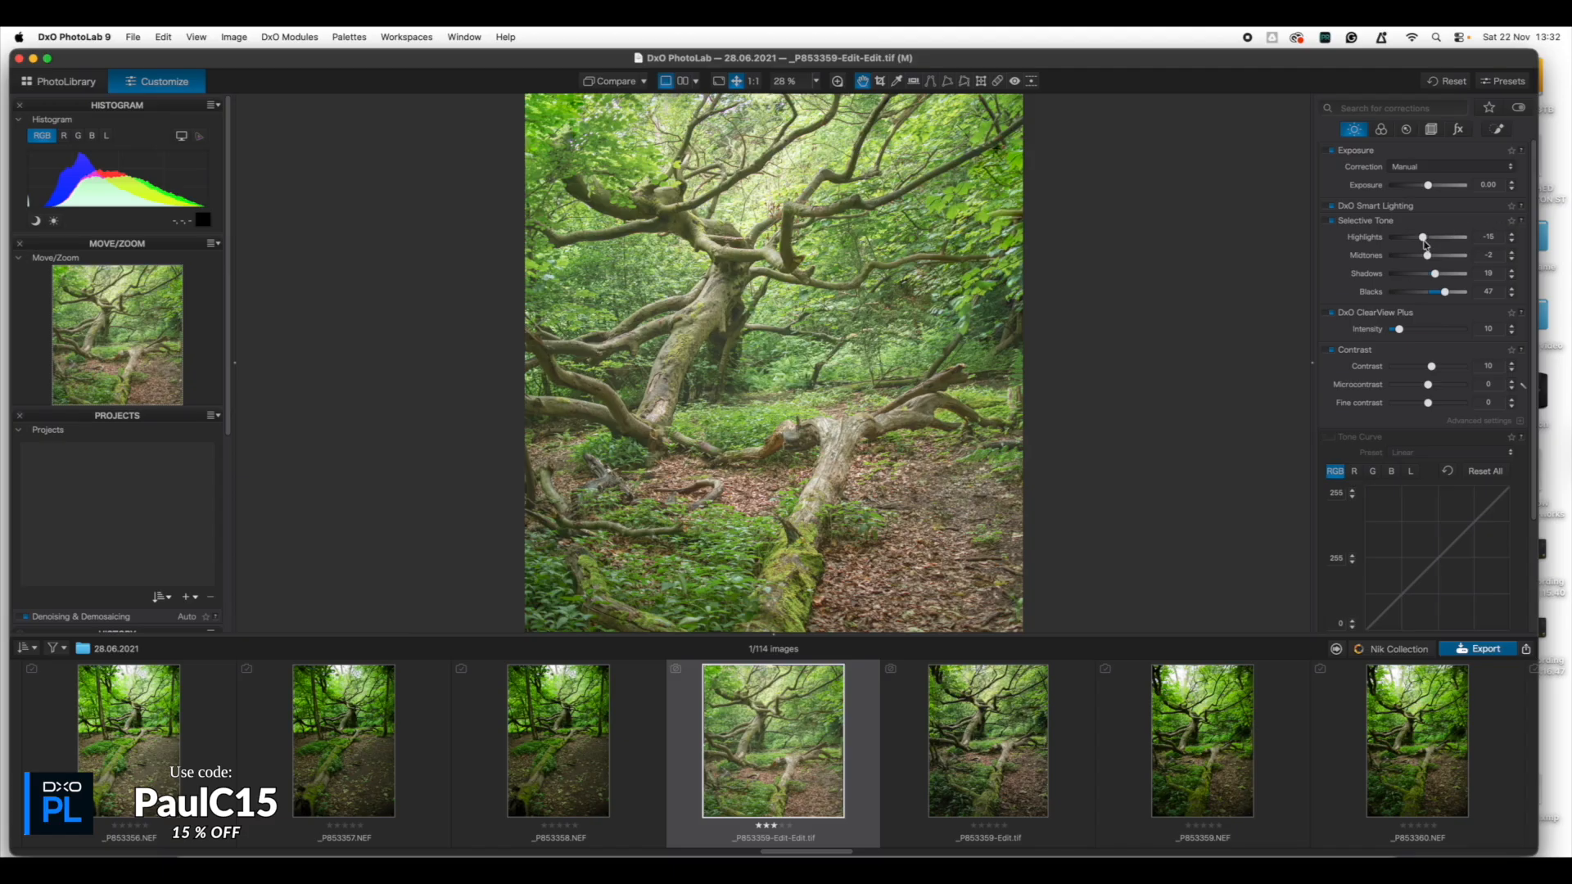
- Lower Highlights to -35 and raise the DxO ClearView Plus intensity to 50
{"action": "left_click_drag", "start_coordinate": [1430, 244], "coordinate": [1418, 242]}
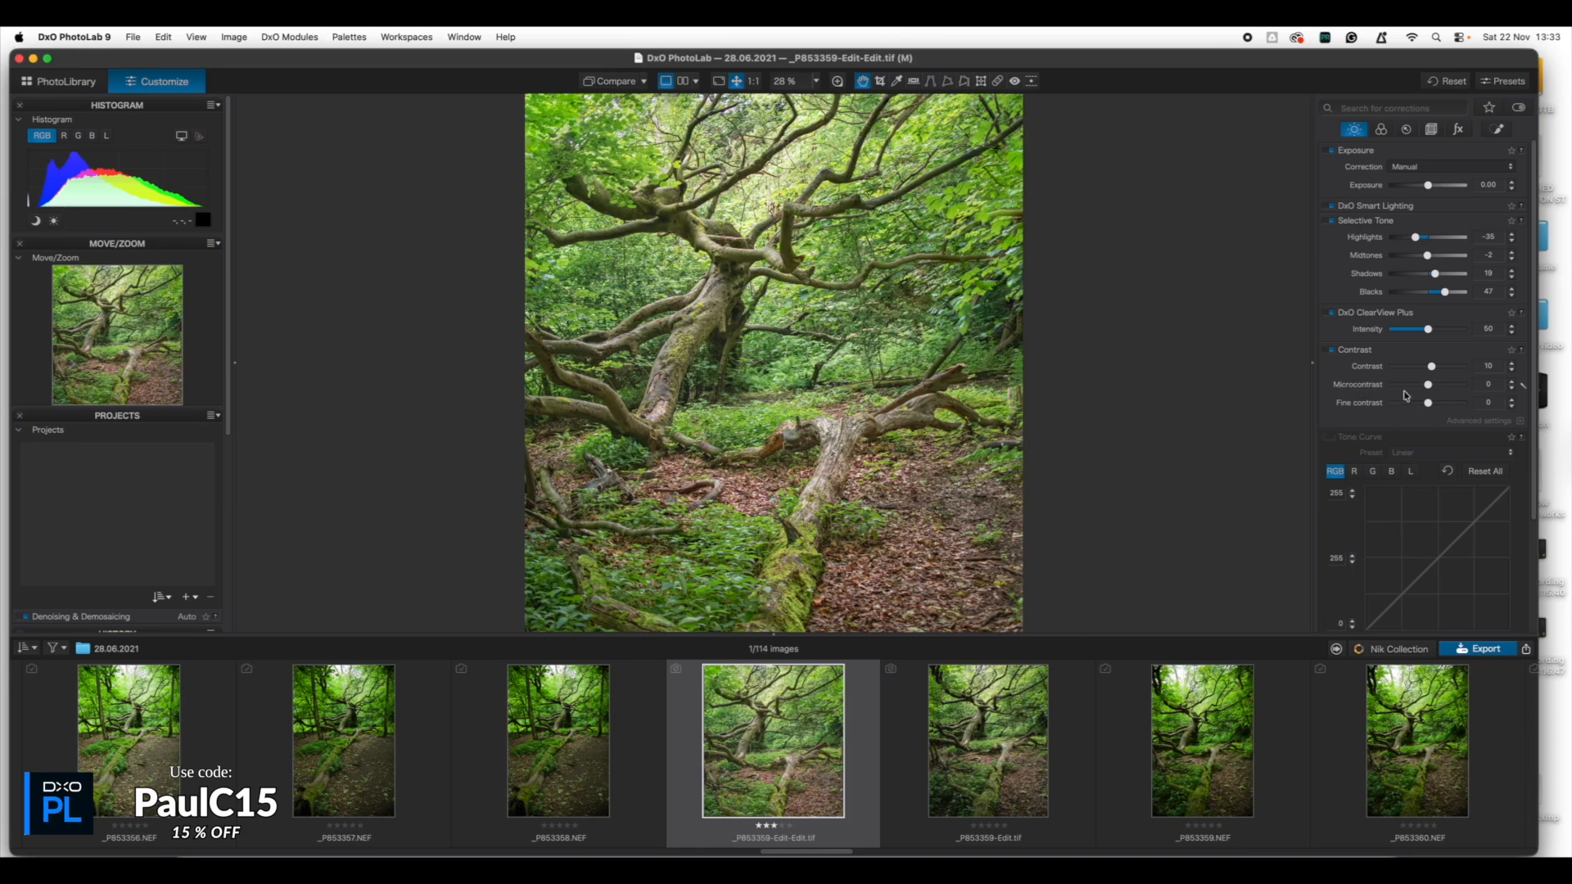
- Set the contrast corrections to Microcontrast -93, Contrast 0 and Fine contrast 5
{"action": "left_click_drag", "start_coordinate": [1428, 391], "coordinate": [1397, 387]}
{"action": "left_click_drag", "start_coordinate": [1451, 367], "coordinate": [1453, 367]}
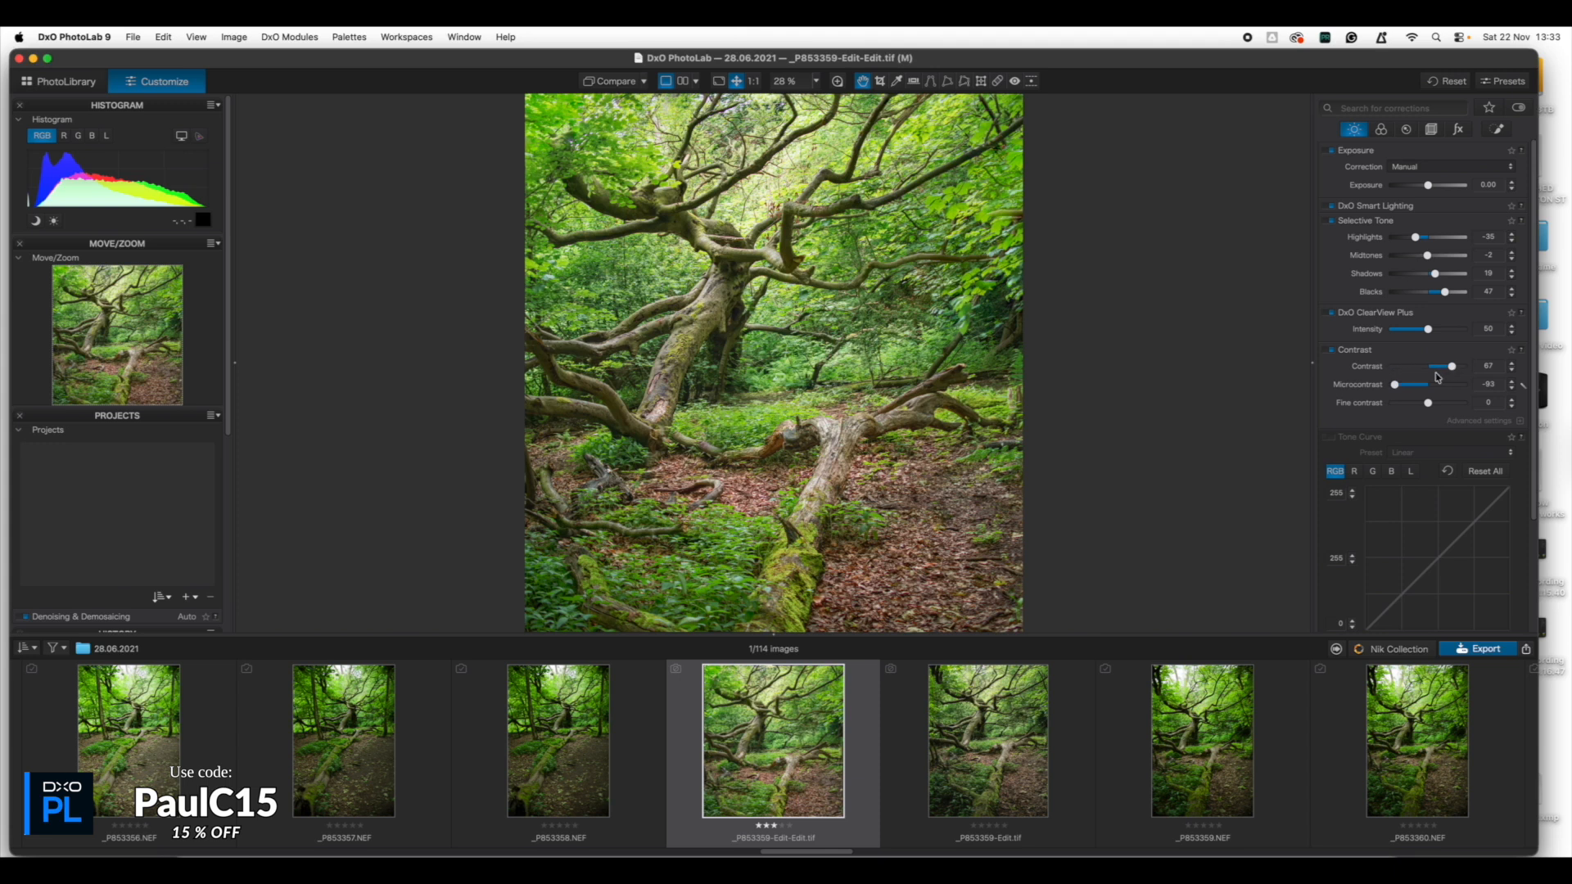
{"action": "double_click", "coordinate": [1455, 374]}
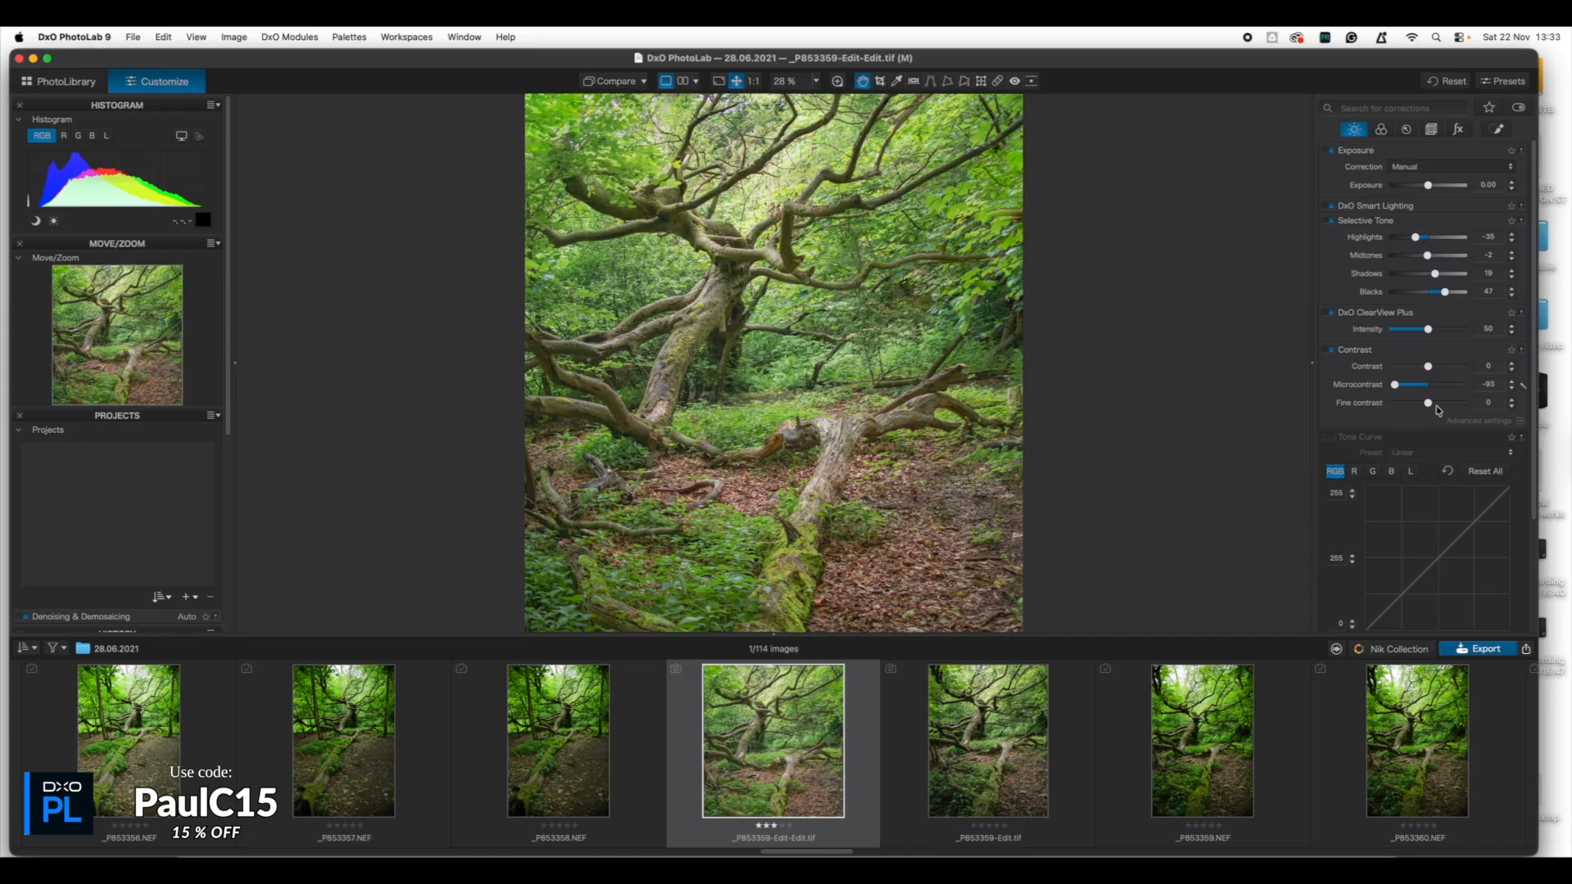
{"action": "left_click", "coordinate": [1437, 410]}
{"action": "left_click_drag", "start_coordinate": [1436, 410], "coordinate": [1434, 411]}
- Shape an S-curve in the RGB Tone Curve by raising an upper highlight point and lowering a shadow point to about 54
{"action": "scroll", "coordinate": [1355, 331], "scroll_direction": "down", "scroll_amount": 3}
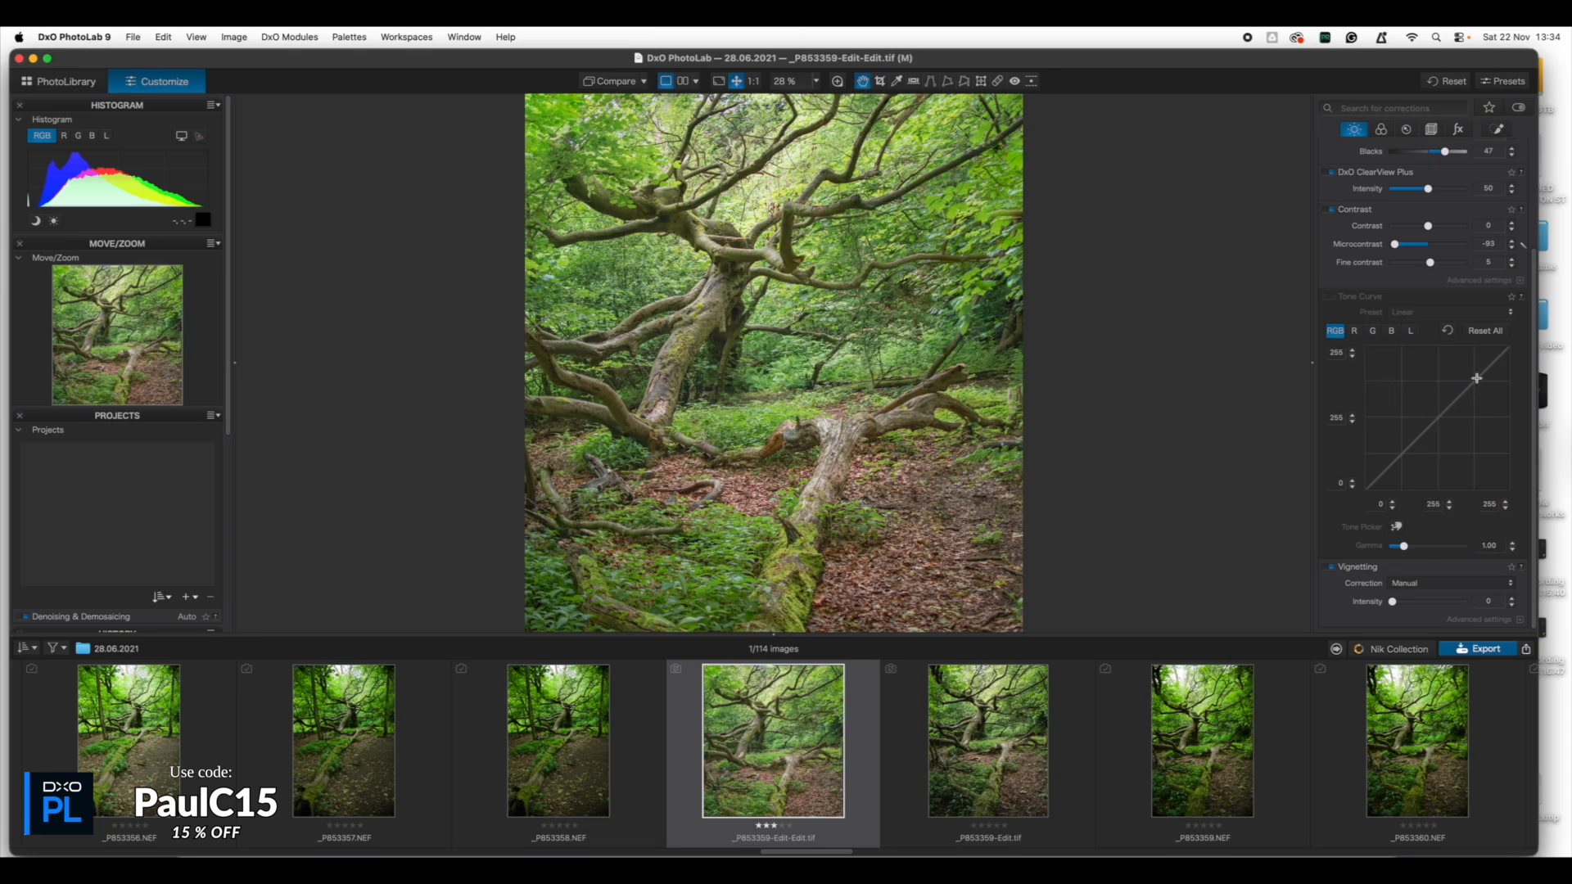
{"action": "left_click_drag", "start_coordinate": [1474, 380], "coordinate": [1471, 376]}
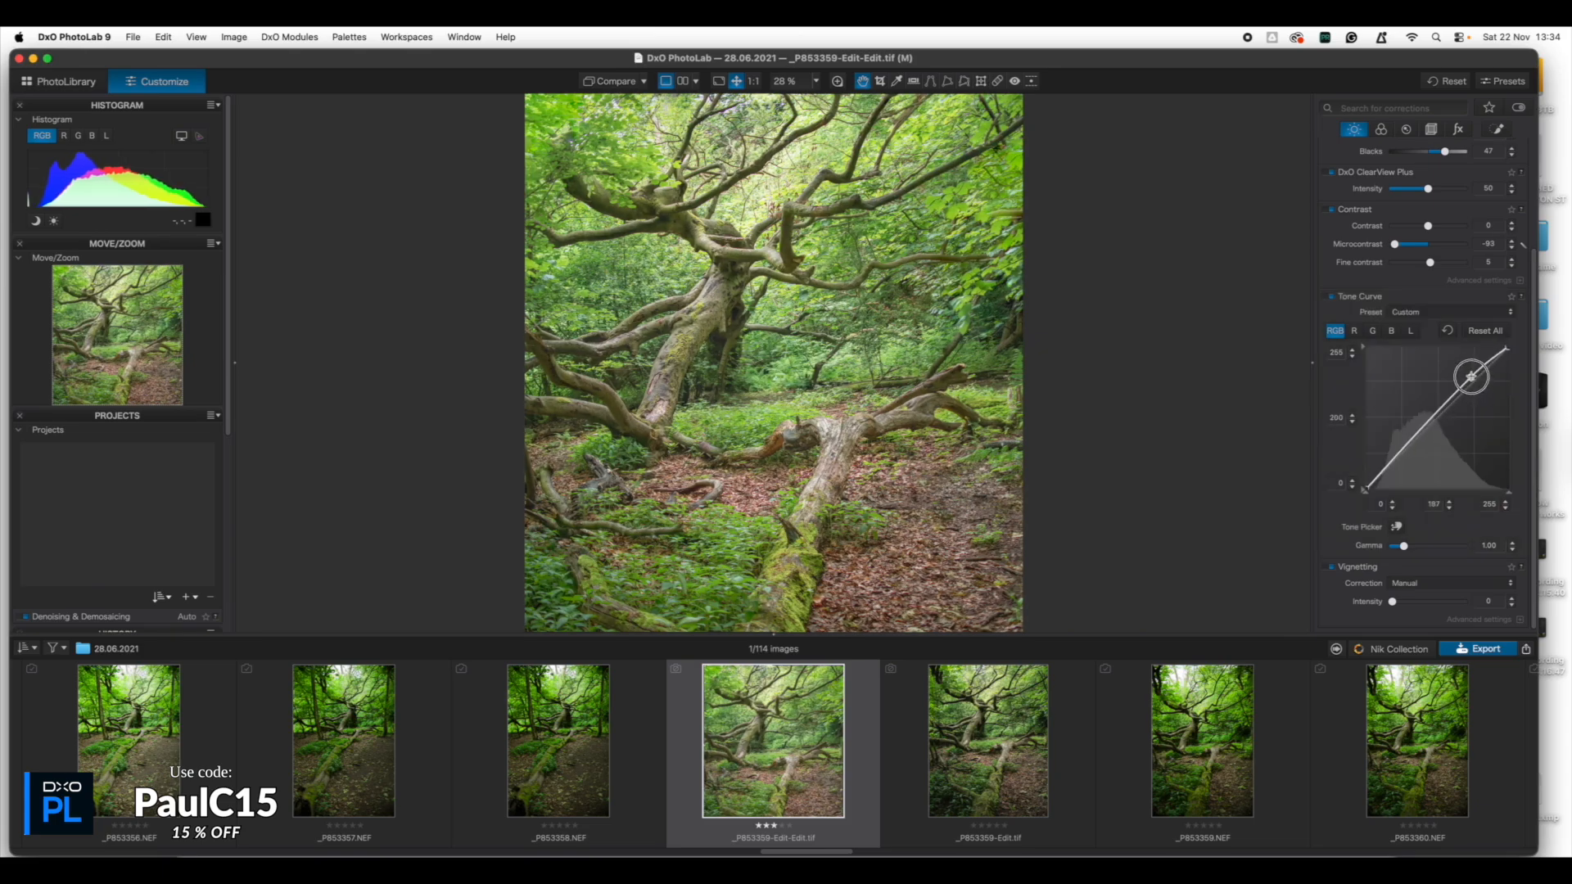
{"action": "left_click", "coordinate": [1401, 454]}
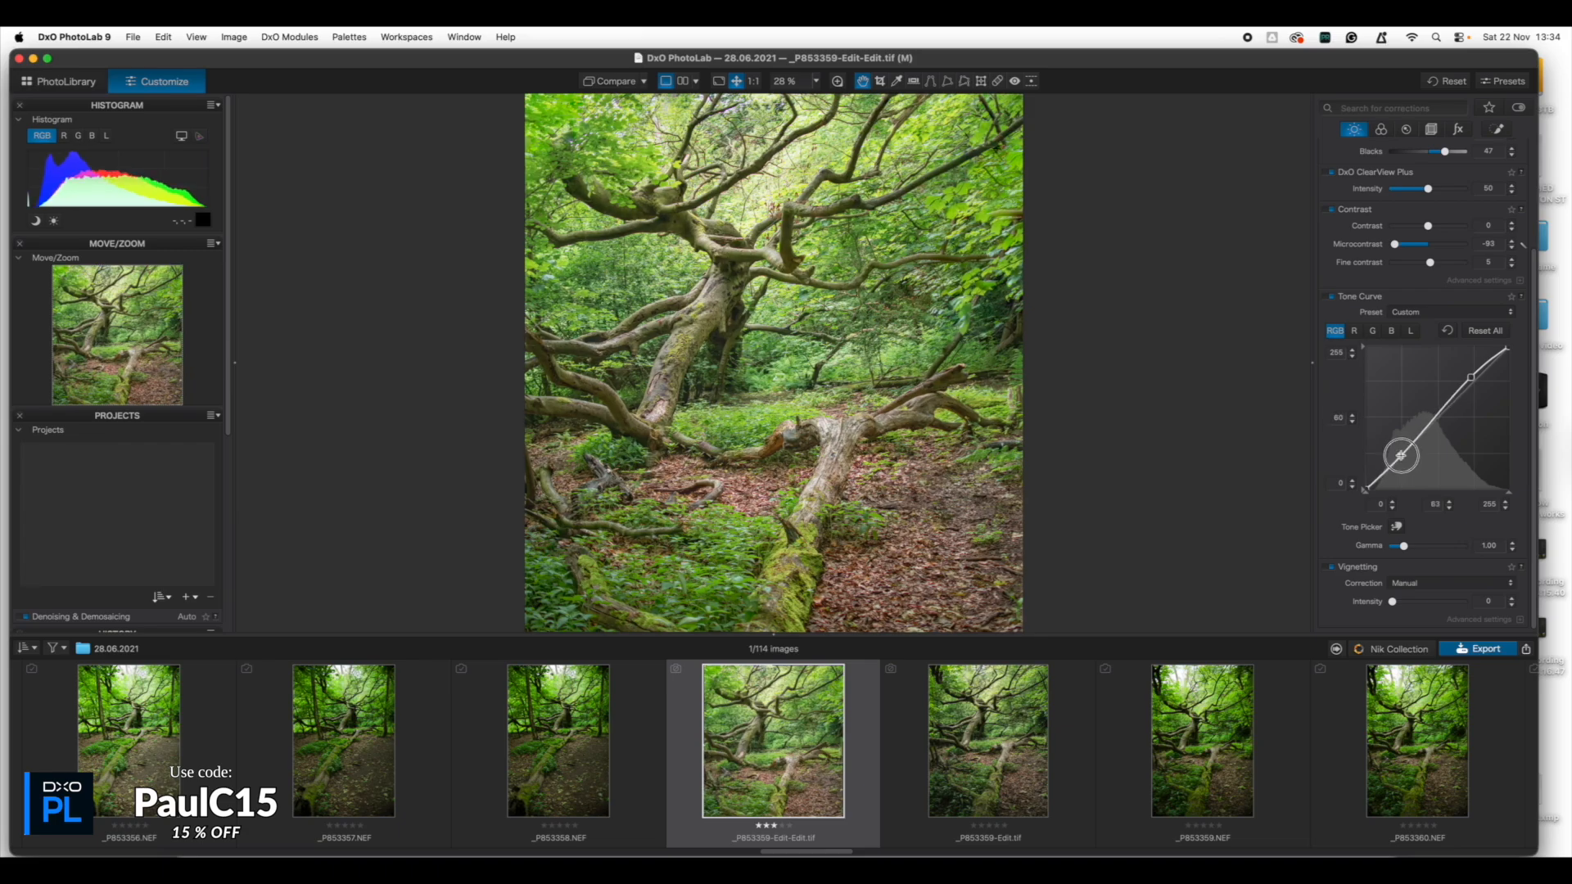
{"action": "left_click_drag", "start_coordinate": [1402, 459], "coordinate": [1403, 461]}
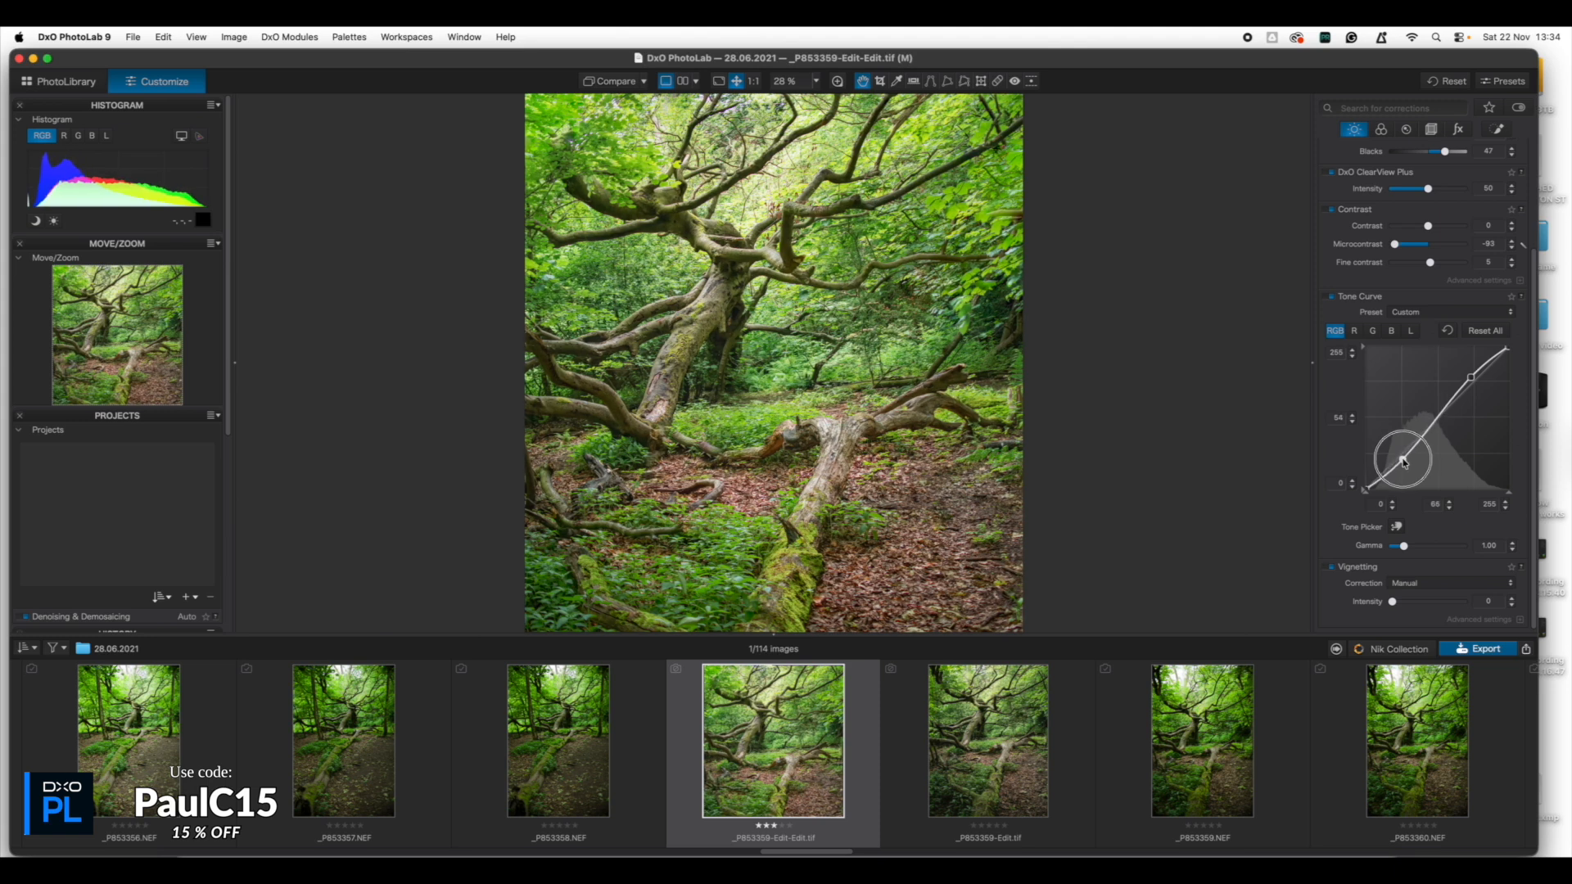
- Reduce the overall HSL Saturation of the photo to -69 in the colour corrections
{"action": "left_click", "coordinate": [1381, 130]}
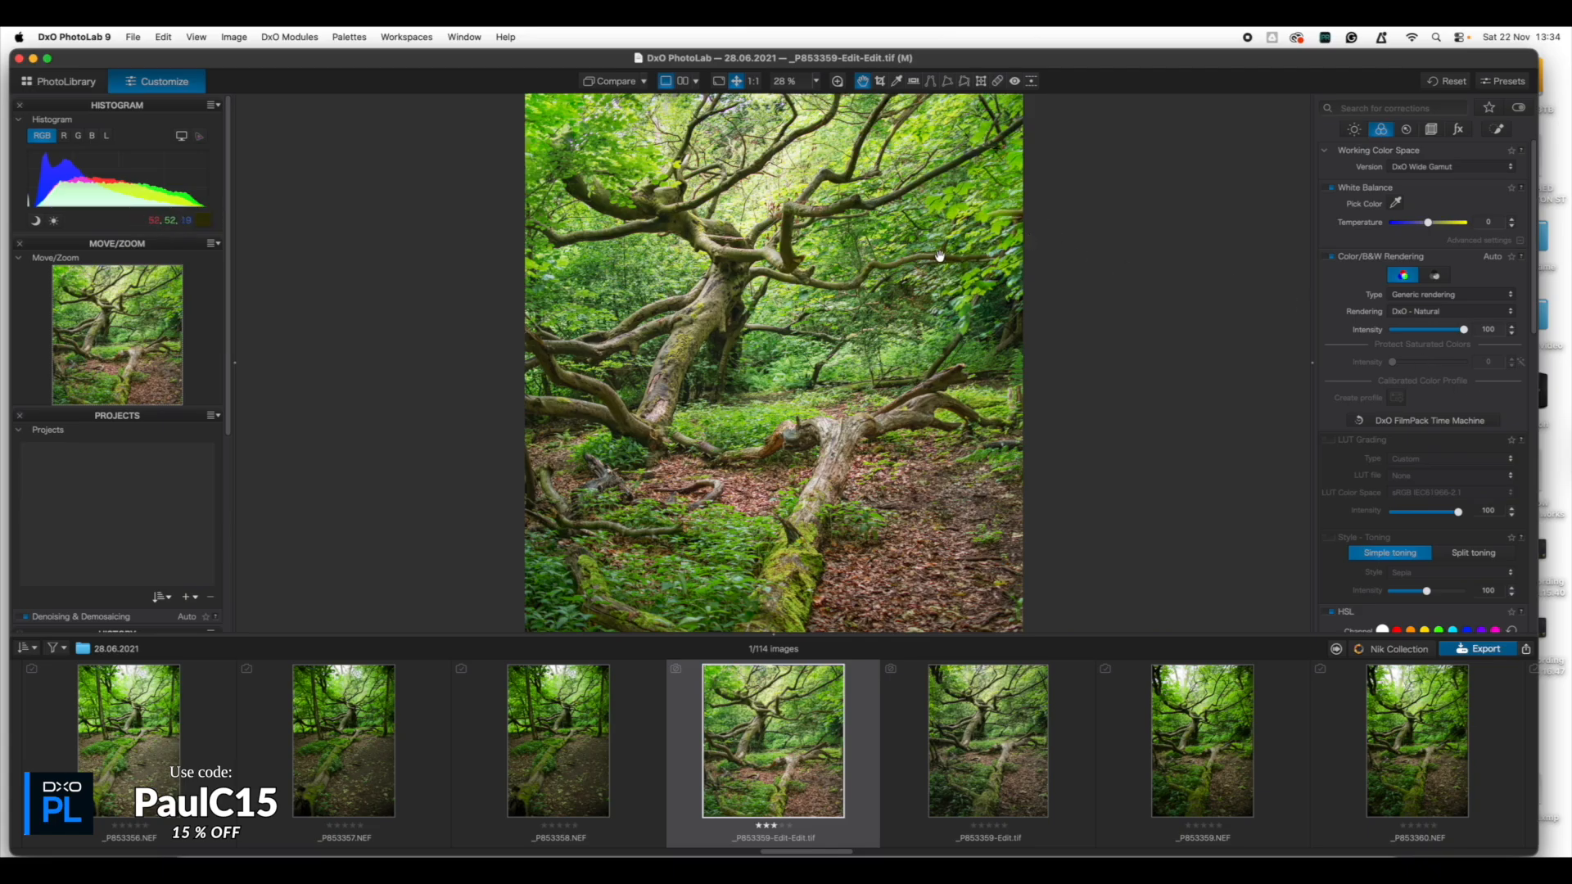
{"action": "scroll", "coordinate": [1394, 442], "scroll_direction": "down", "scroll_amount": 3}
{"action": "scroll", "coordinate": [1394, 442], "scroll_direction": "down", "scroll_amount": 3}
{"action": "scroll", "coordinate": [1384, 443], "scroll_direction": "up", "scroll_amount": 6}
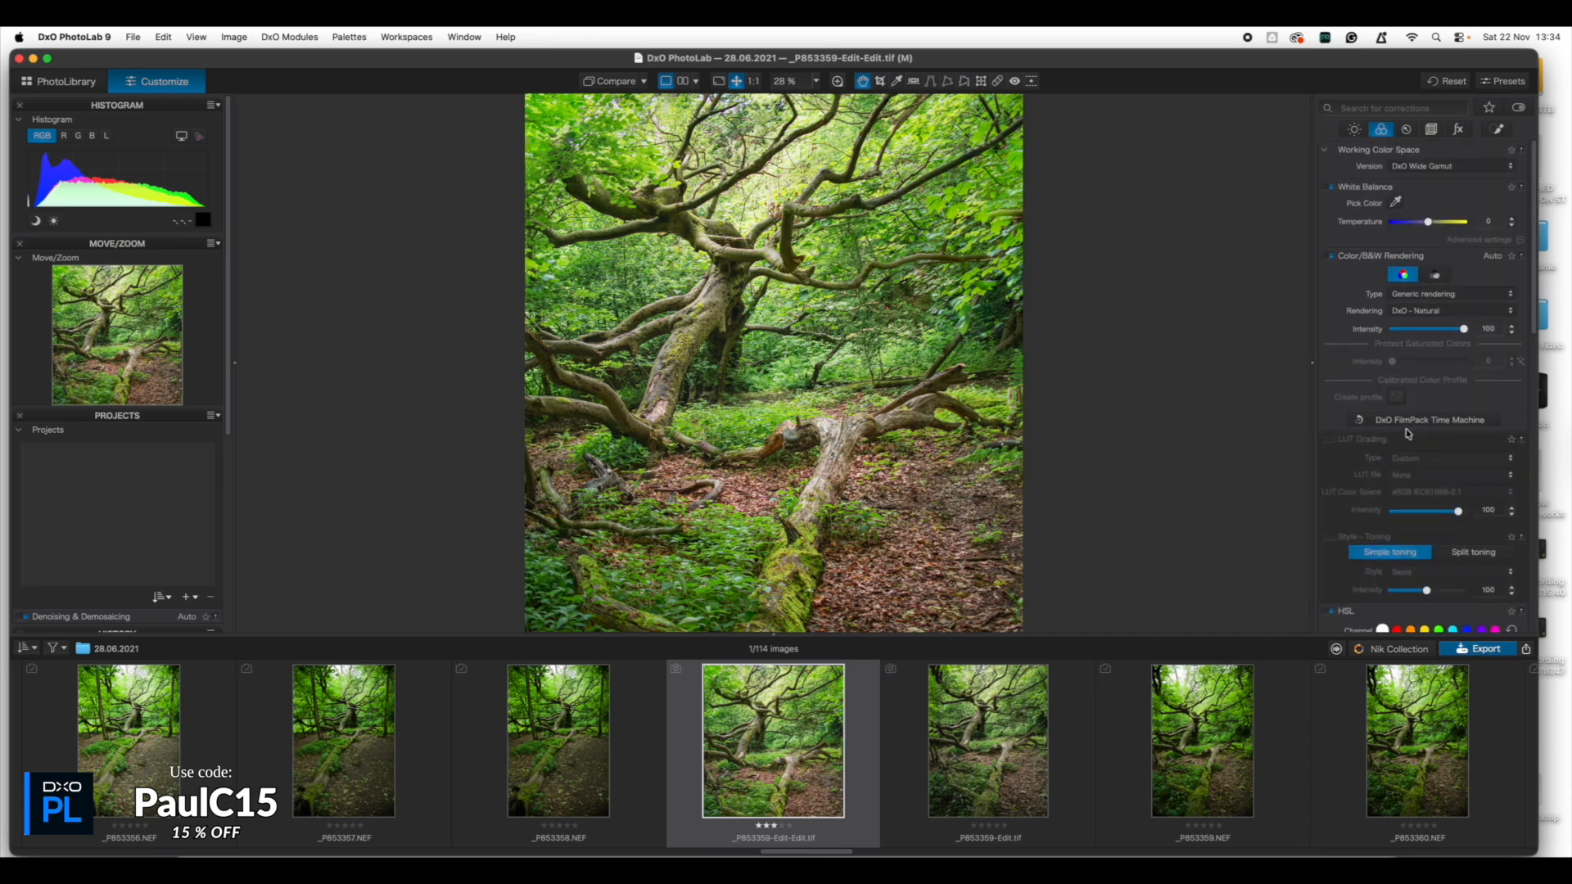
{"action": "scroll", "coordinate": [1408, 434], "scroll_direction": "down", "scroll_amount": 5}
{"action": "scroll", "coordinate": [1408, 433], "scroll_direction": "down", "scroll_amount": 4}
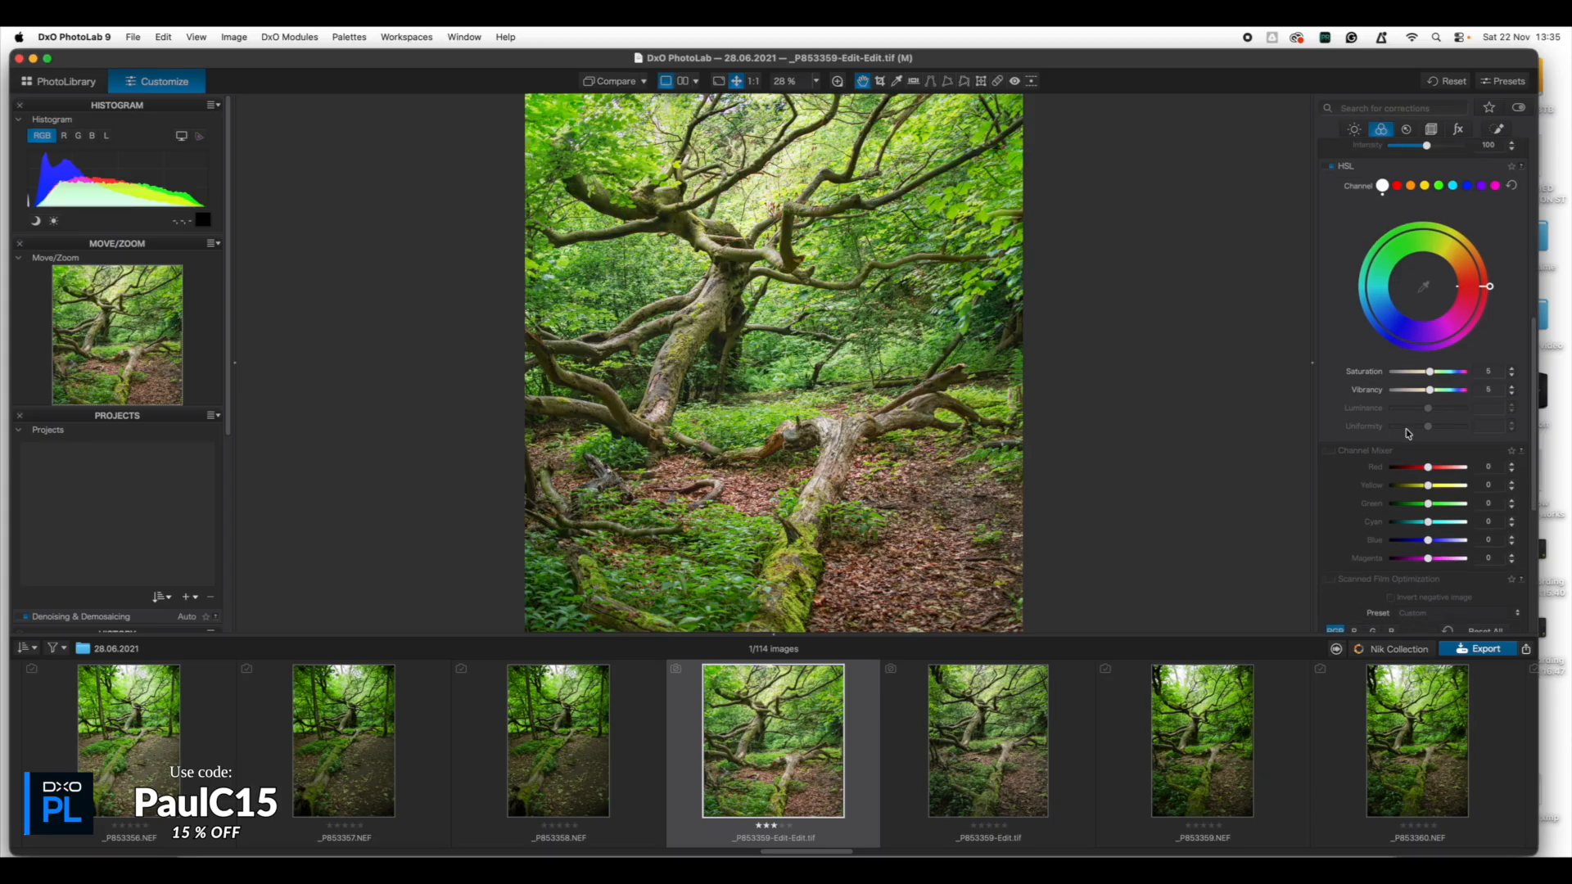
{"action": "scroll", "coordinate": [1408, 434], "scroll_direction": "up", "scroll_amount": 3}
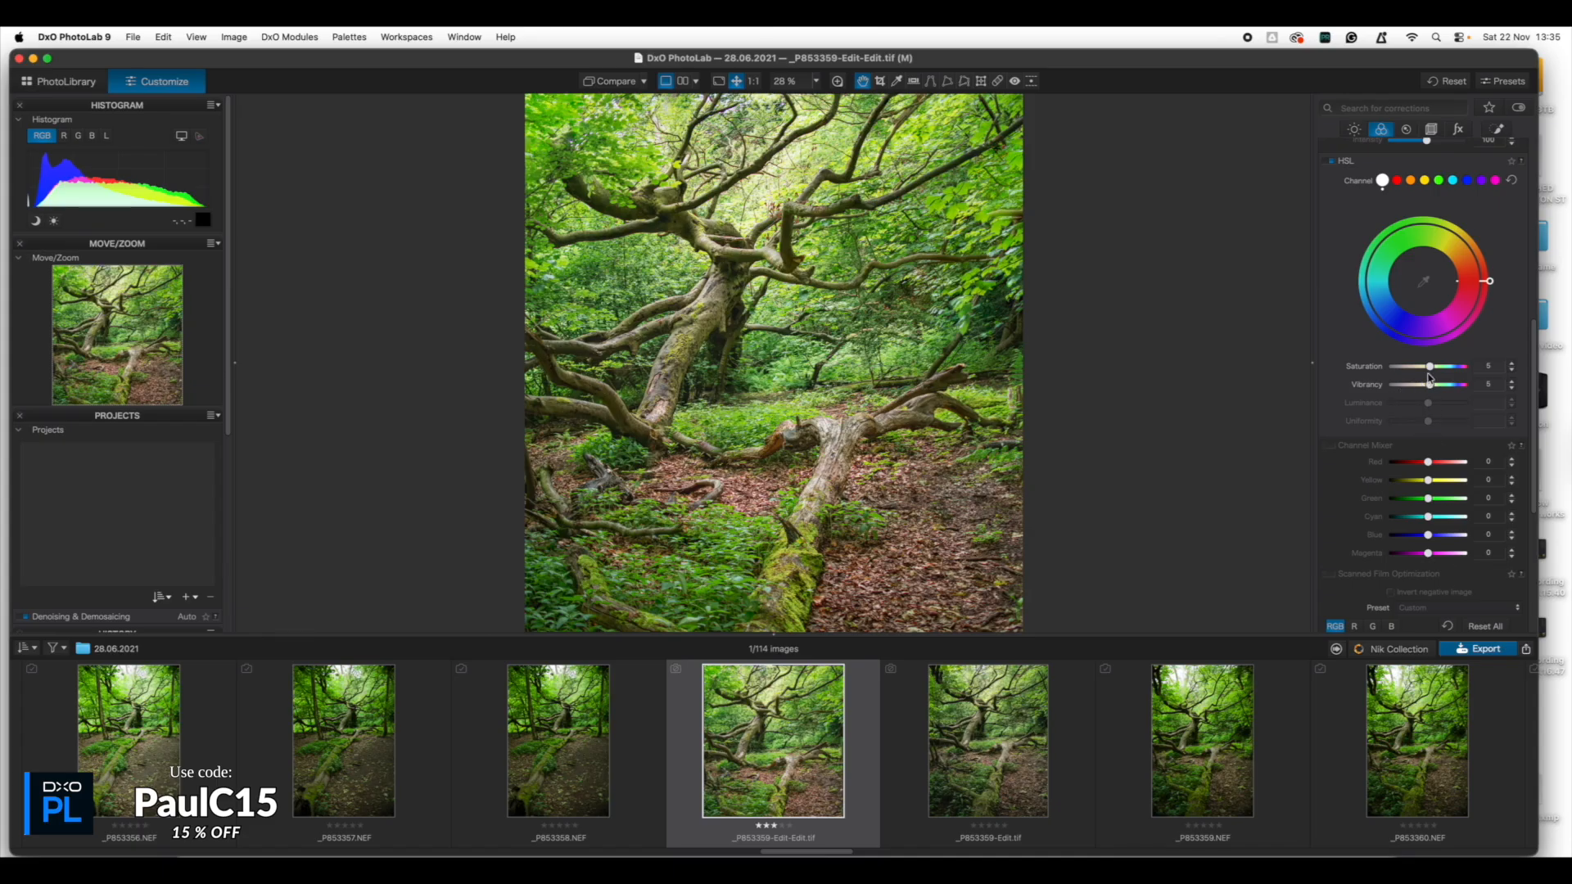
{"action": "left_click_drag", "start_coordinate": [1431, 370], "coordinate": [1405, 373]}
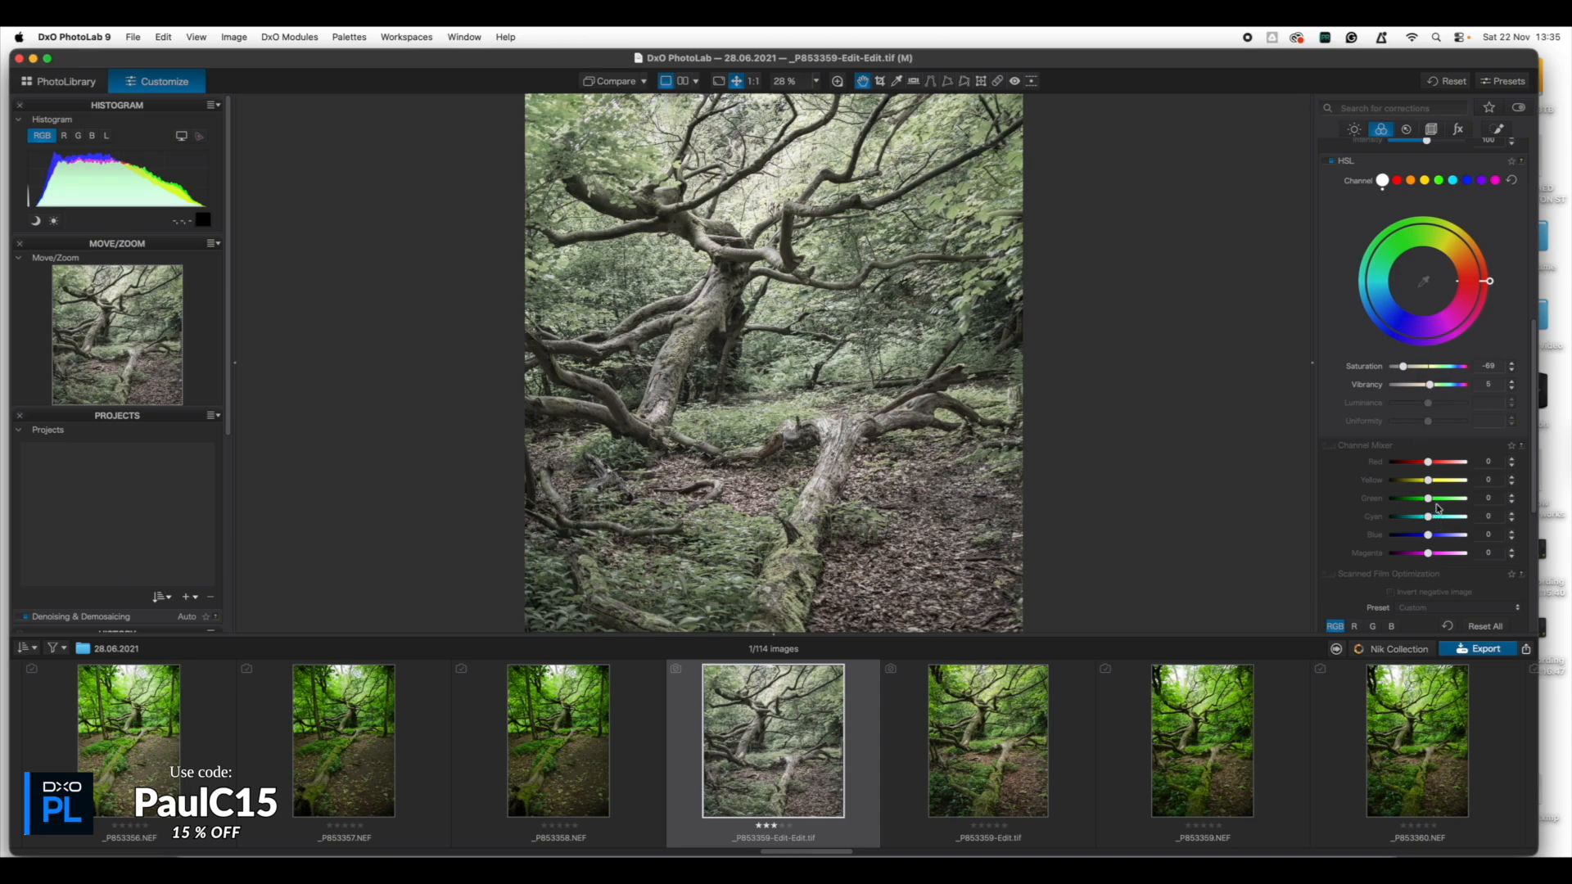
- Try strong negative and positive Green values in the Channel Mixer and settle on -43
{"action": "left_click_drag", "start_coordinate": [1420, 501], "coordinate": [1398, 502]}
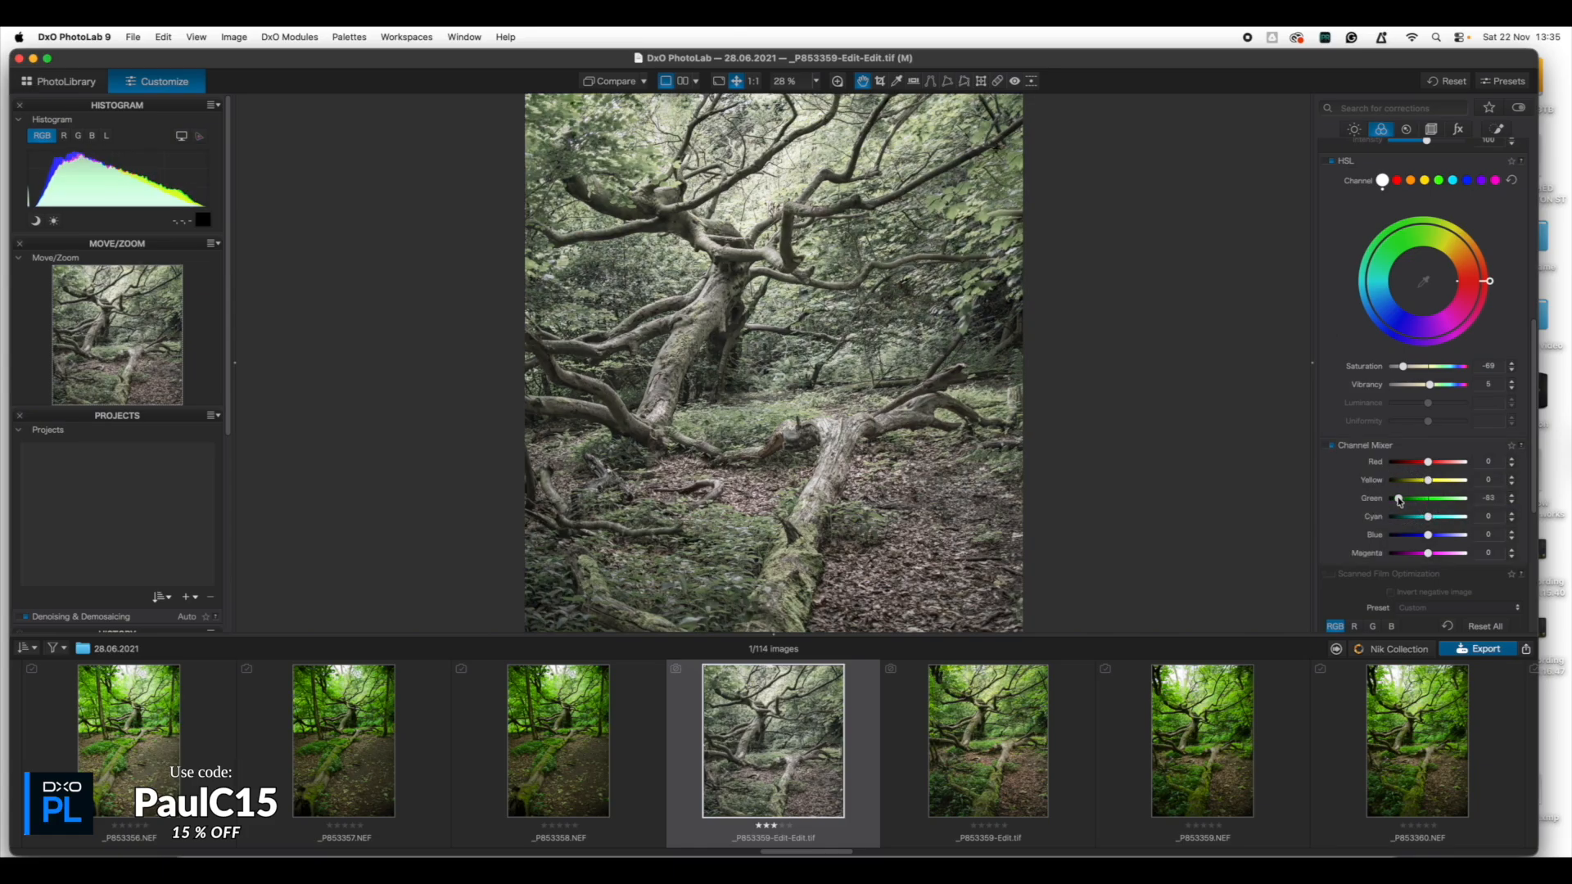
{"action": "left_click", "coordinate": [1457, 500]}
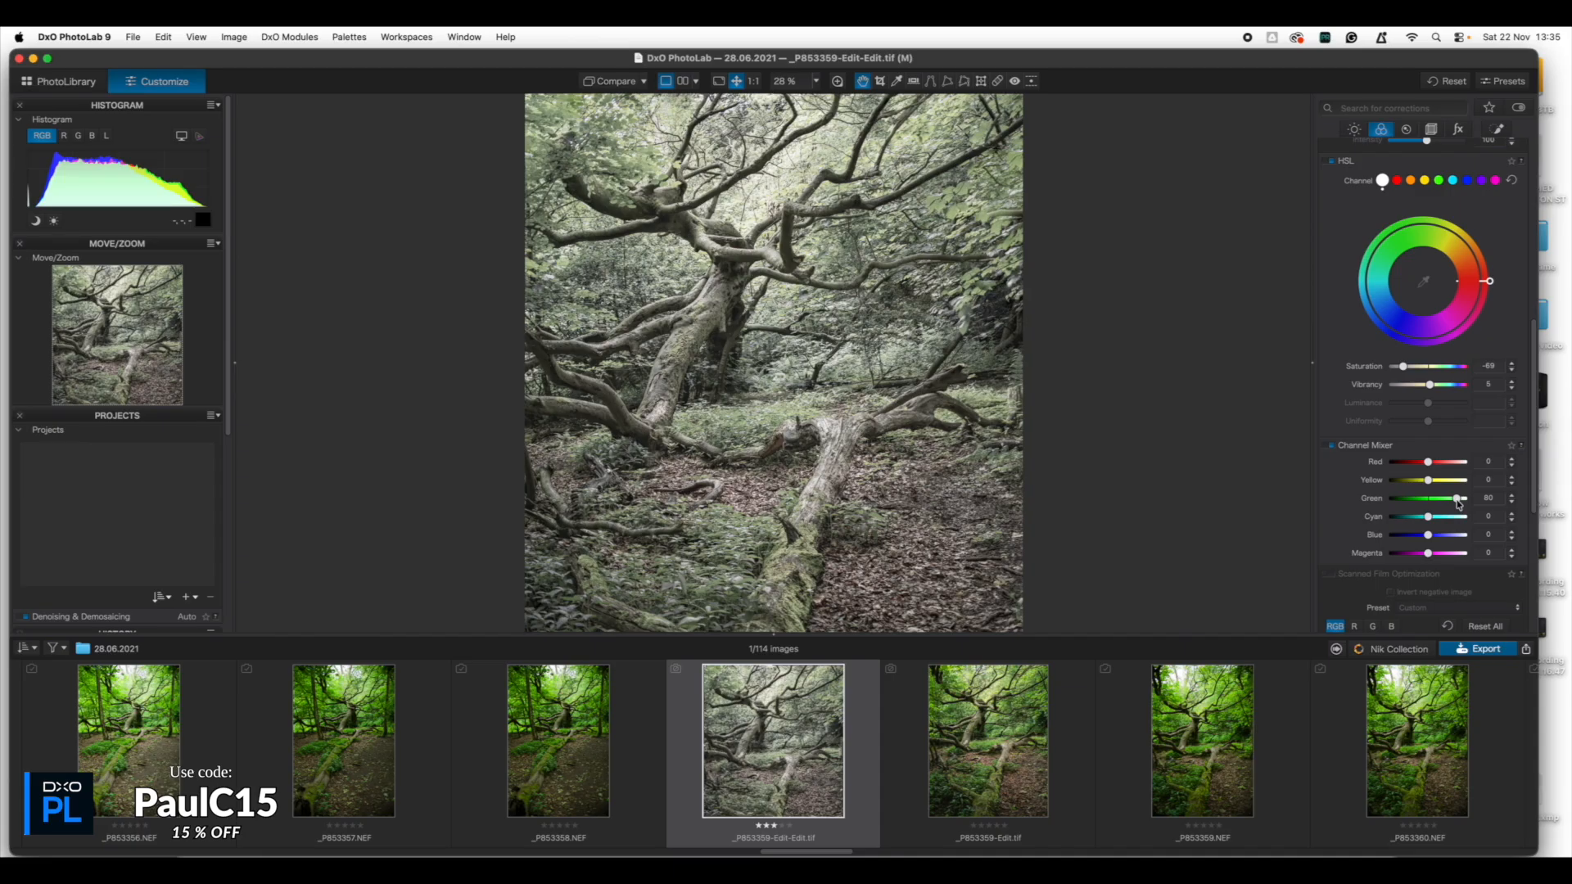
{"action": "left_click_drag", "start_coordinate": [1458, 505], "coordinate": [1407, 505]}
{"action": "left_click", "coordinate": [1407, 505]}
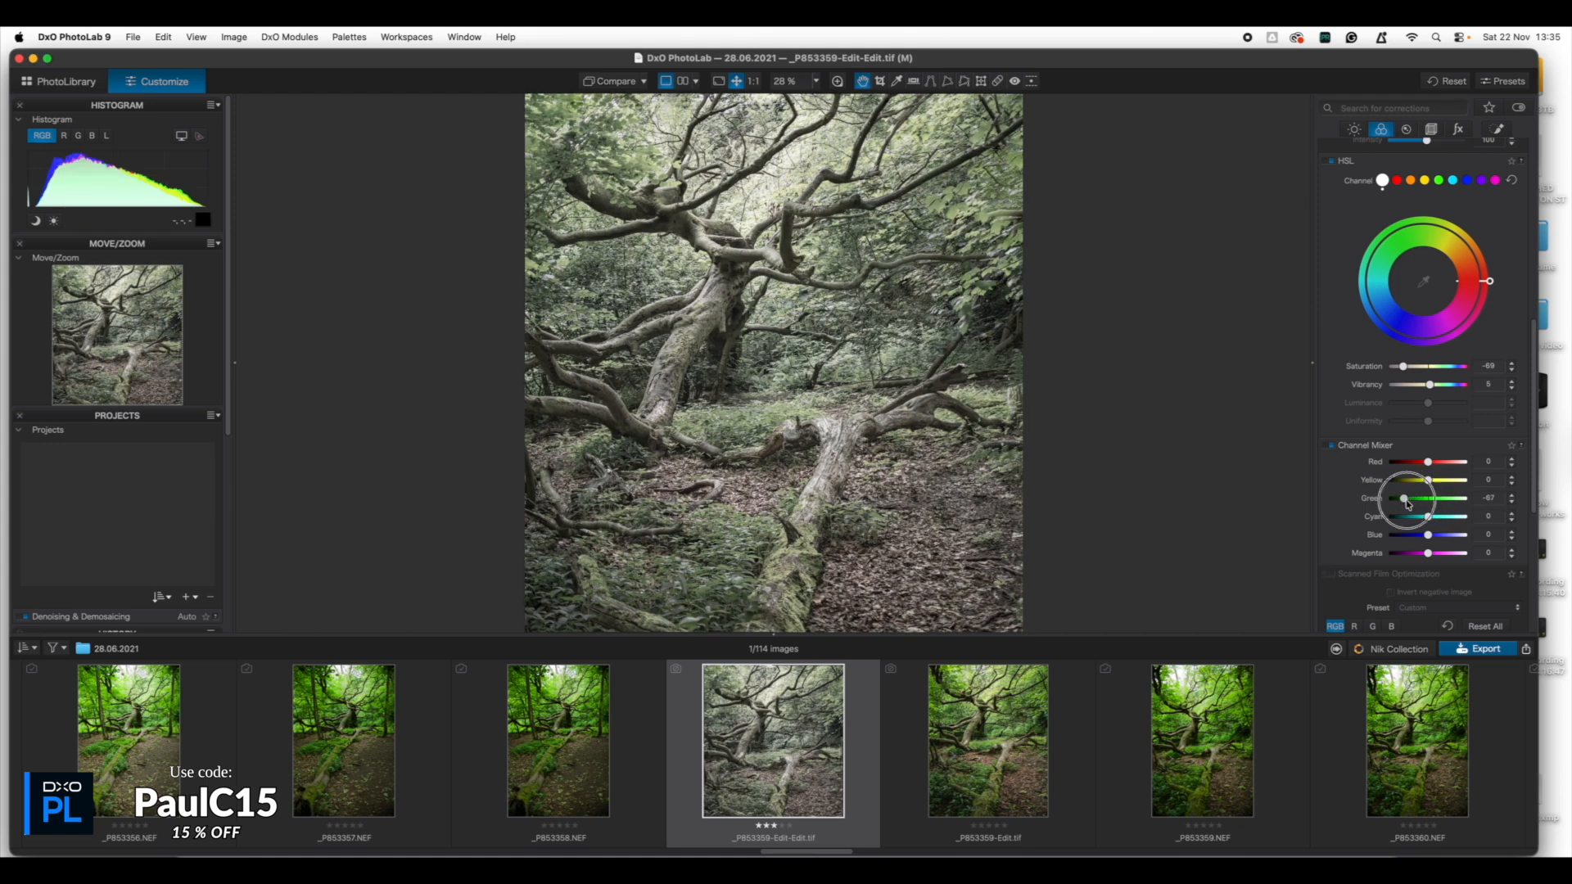
{"action": "left_click", "coordinate": [1407, 505]}
{"action": "left_click", "coordinate": [1411, 505]}
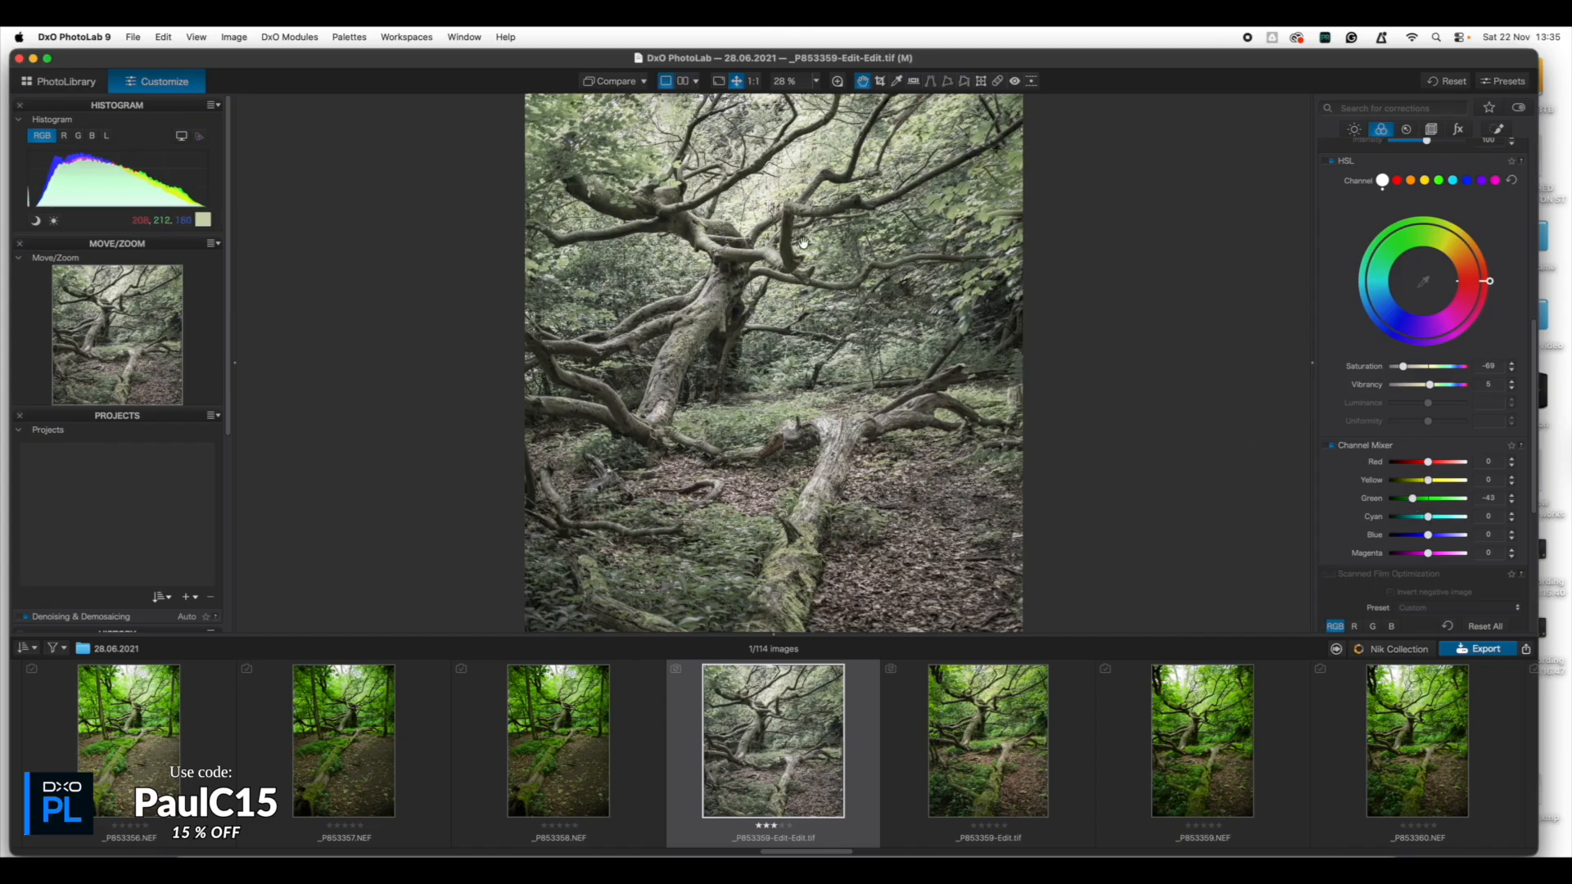
- Review the denoising, chromatic aberration and ReTouch corrections and inspect the tree branches with the Loupe at 100%
{"action": "scroll", "coordinate": [1432, 499], "scroll_direction": "down", "scroll_amount": 5}
{"action": "scroll", "coordinate": [1432, 500], "scroll_direction": "up", "scroll_amount": 12}
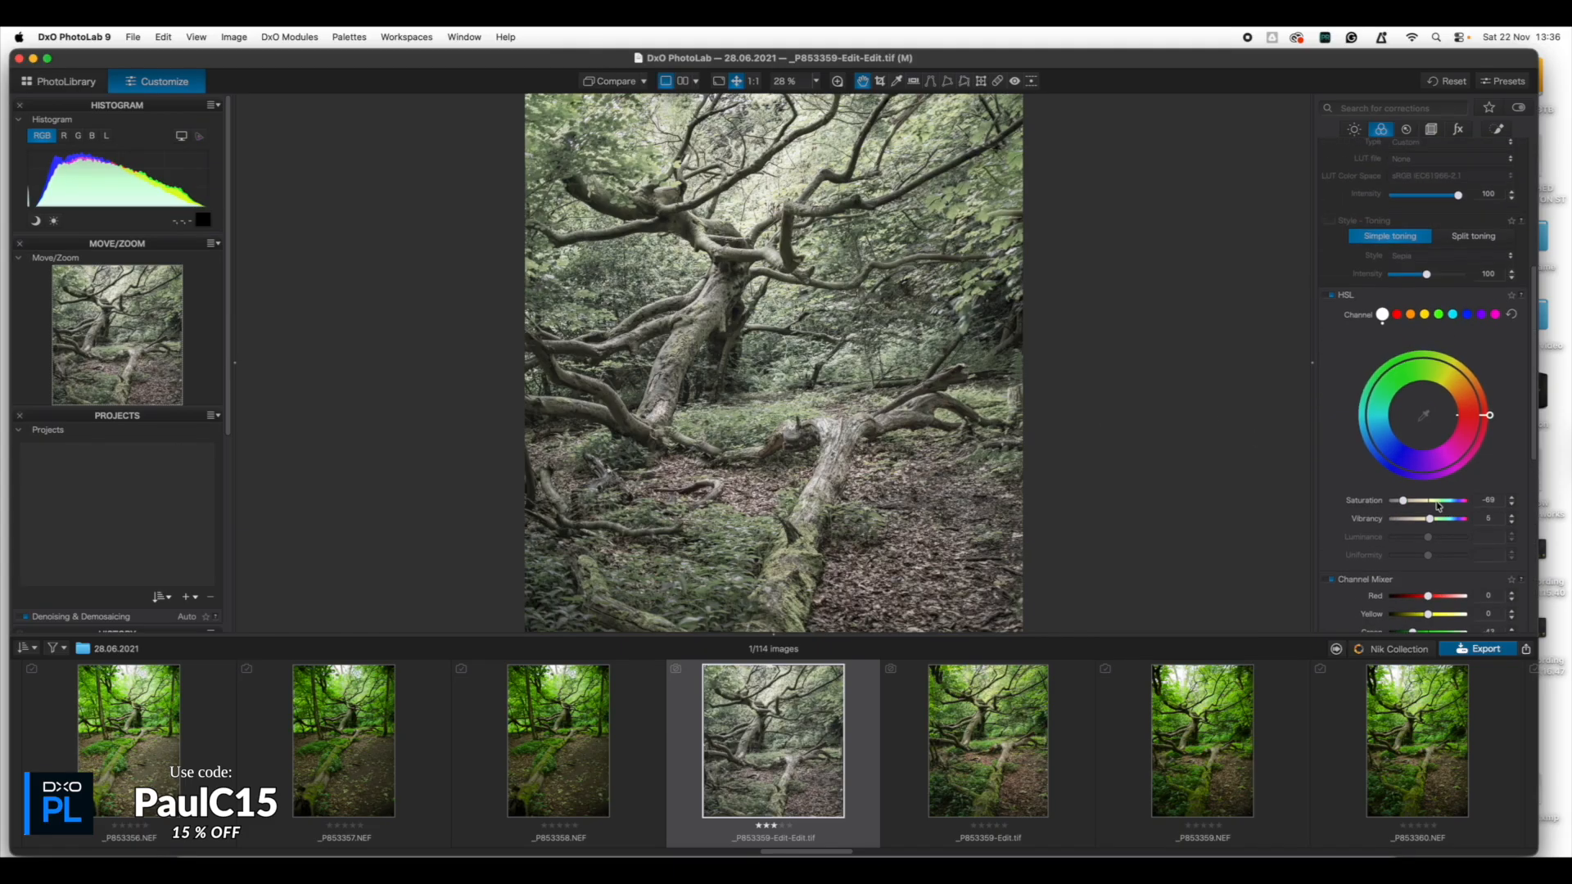
{"action": "left_click", "coordinate": [1405, 131]}
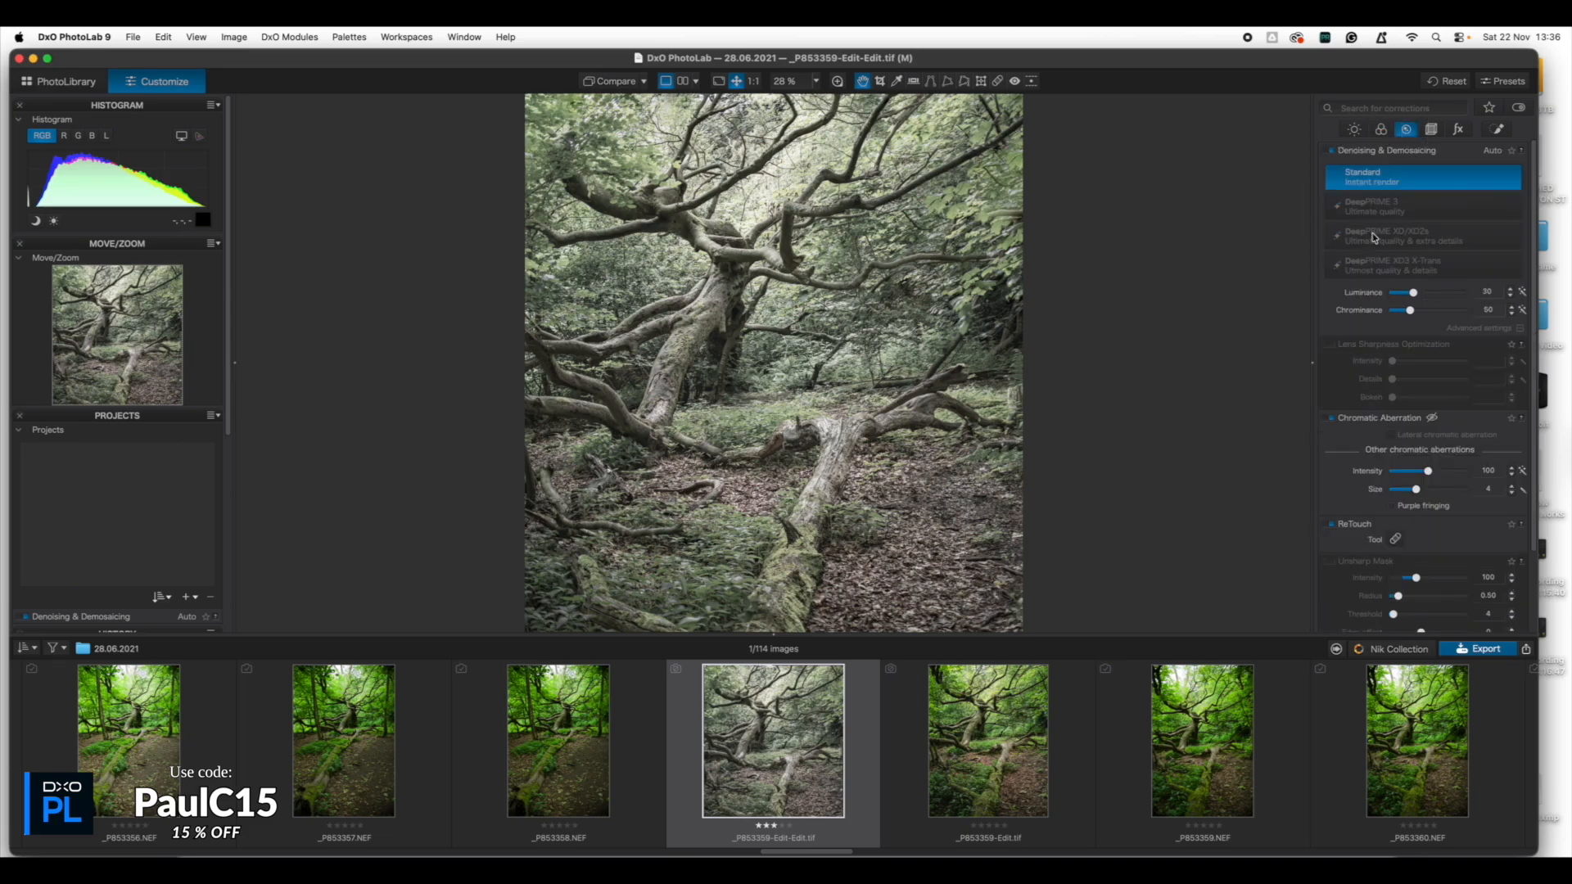
{"action": "scroll", "coordinate": [1377, 401], "scroll_direction": "down", "scroll_amount": 2}
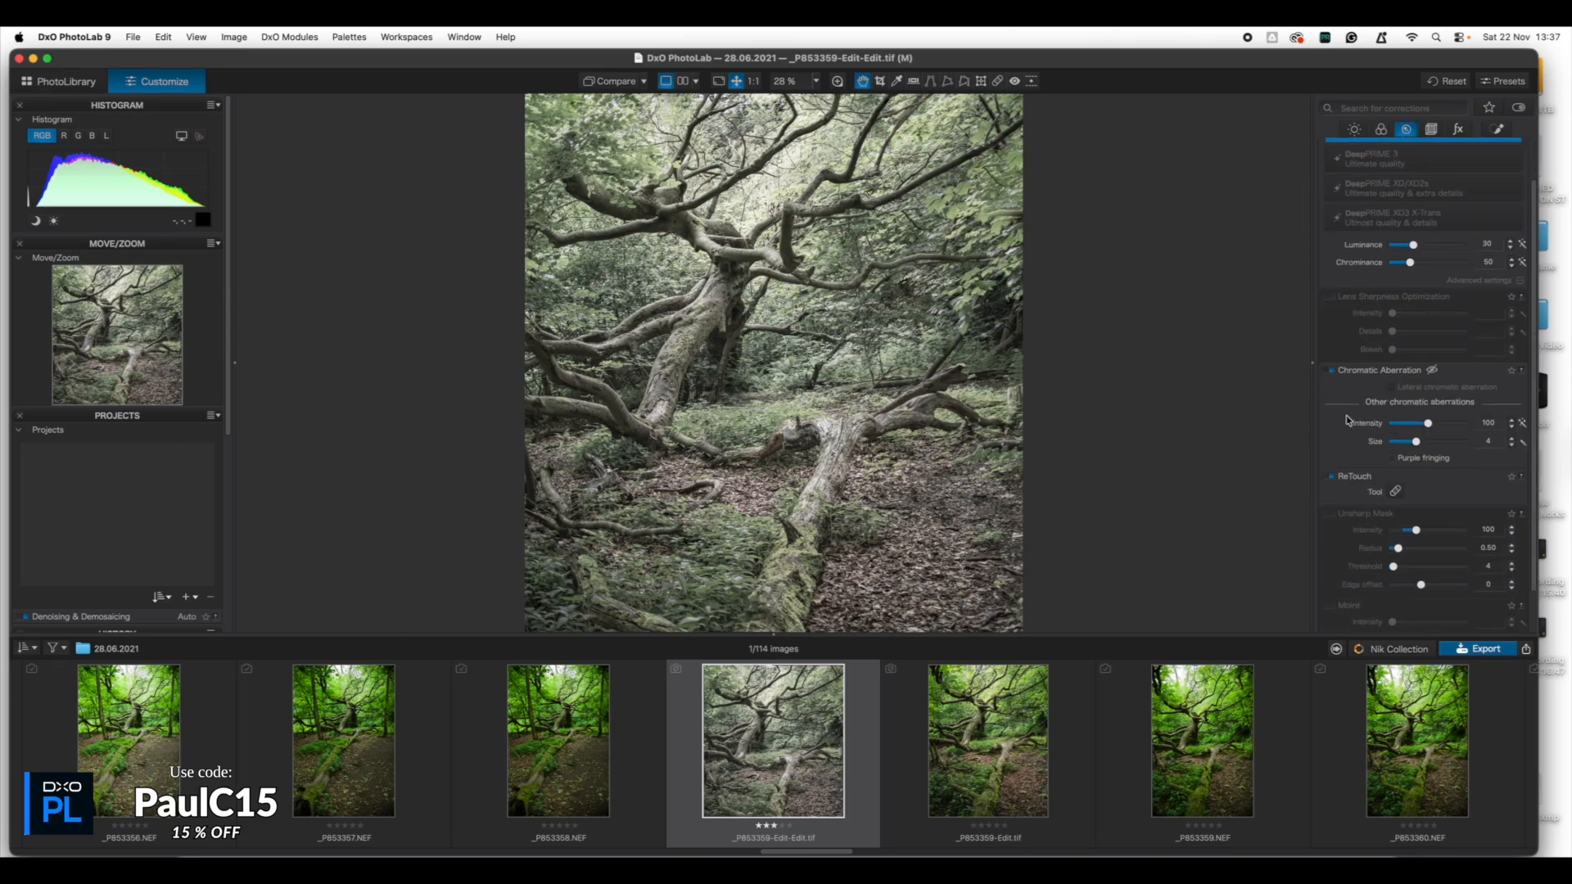
{"action": "scroll", "coordinate": [1350, 421], "scroll_direction": "up", "scroll_amount": 2}
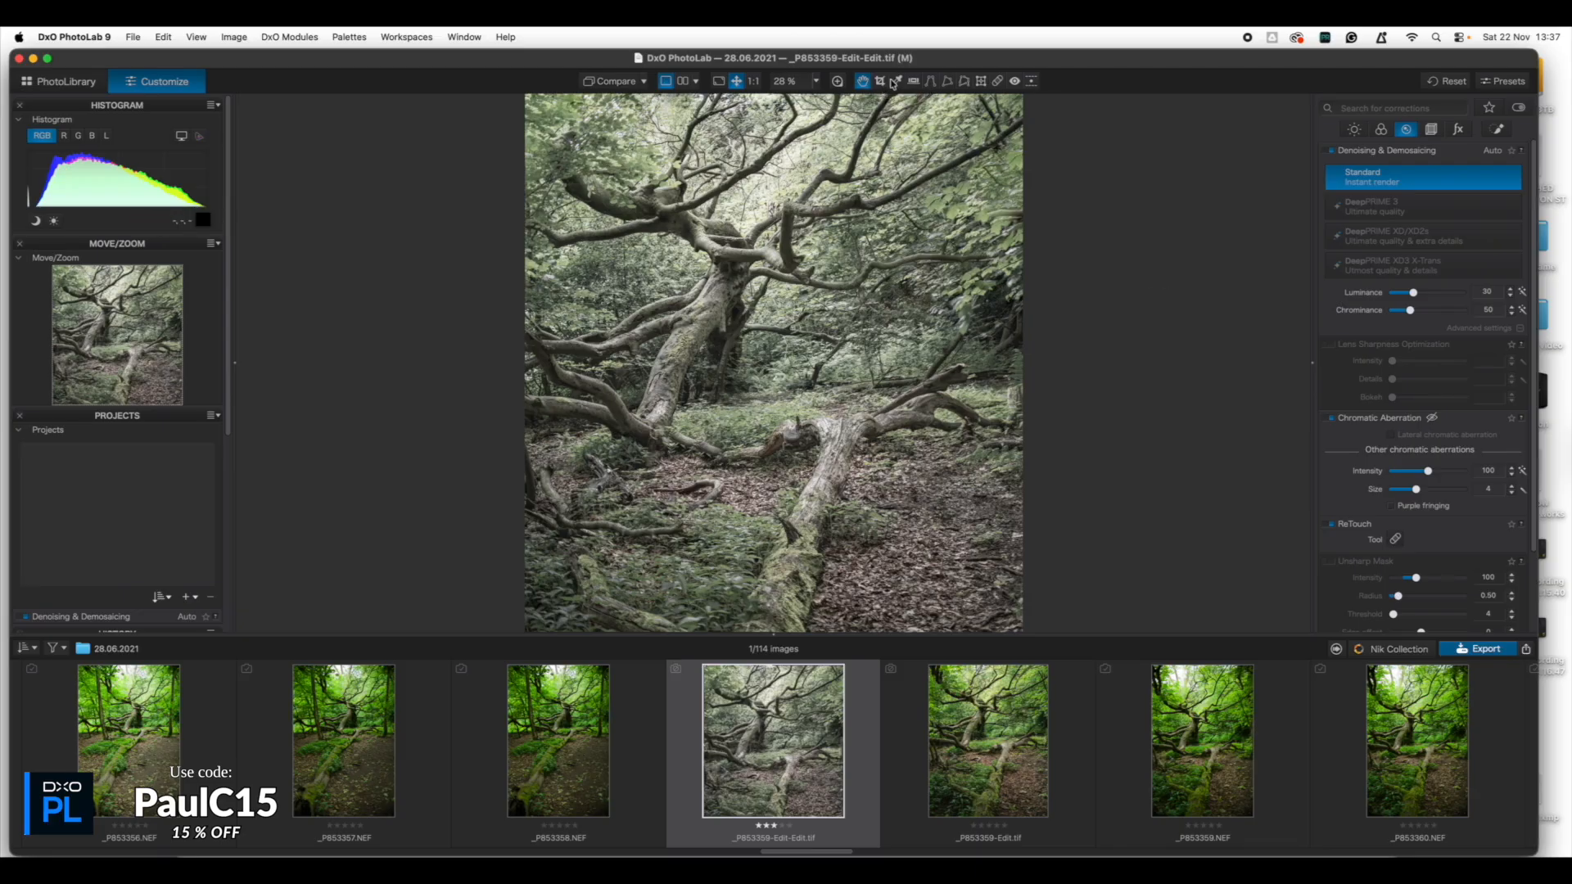
{"action": "left_click", "coordinate": [838, 82]}
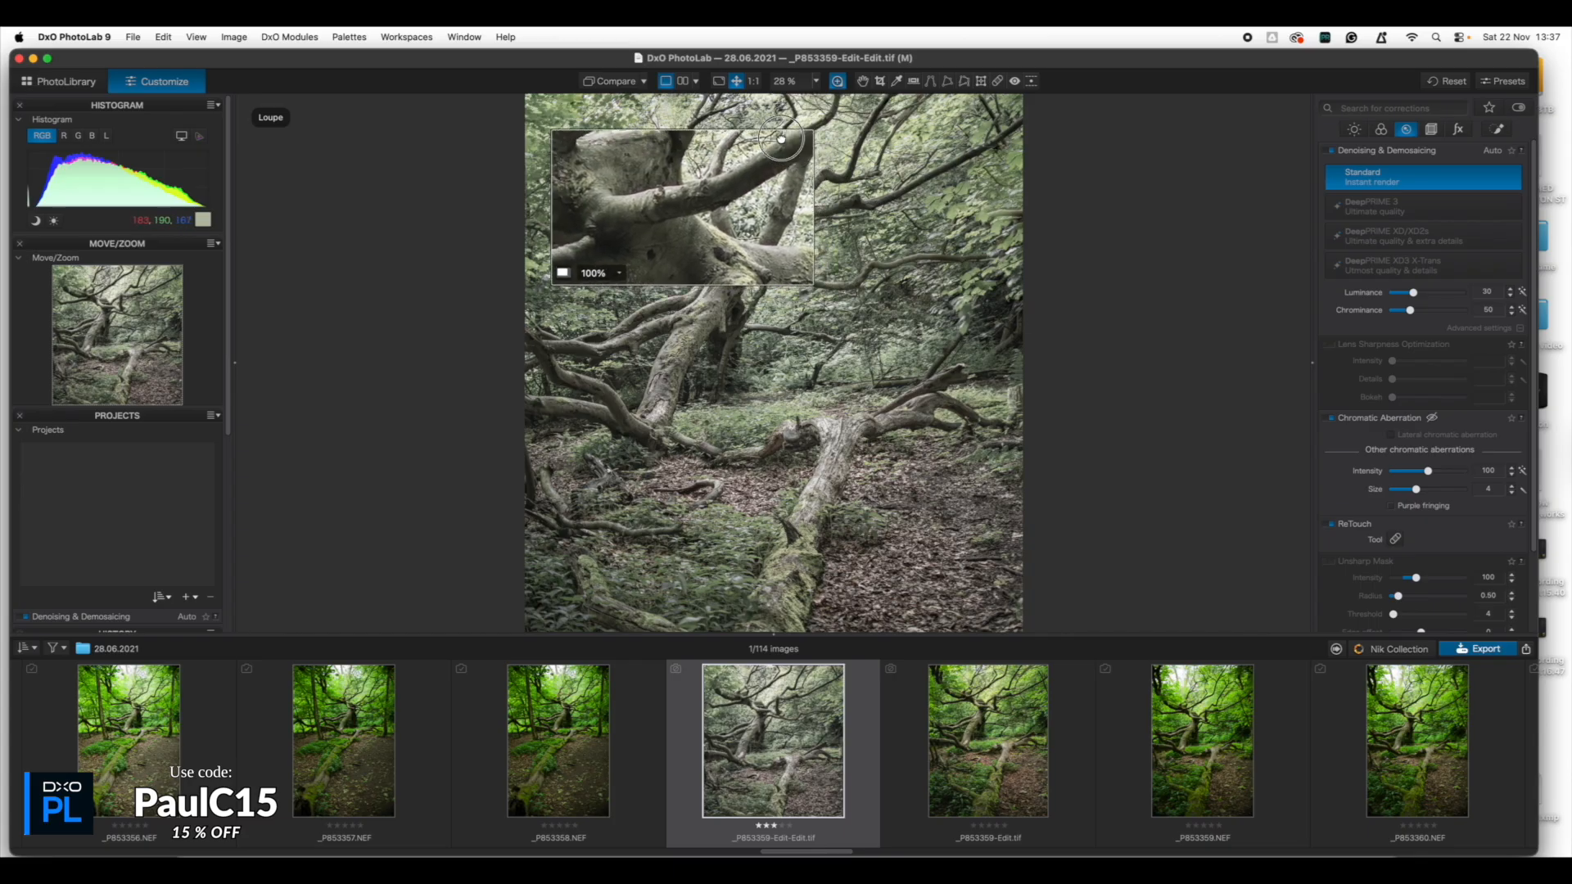
{"action": "left_click", "coordinate": [838, 82]}
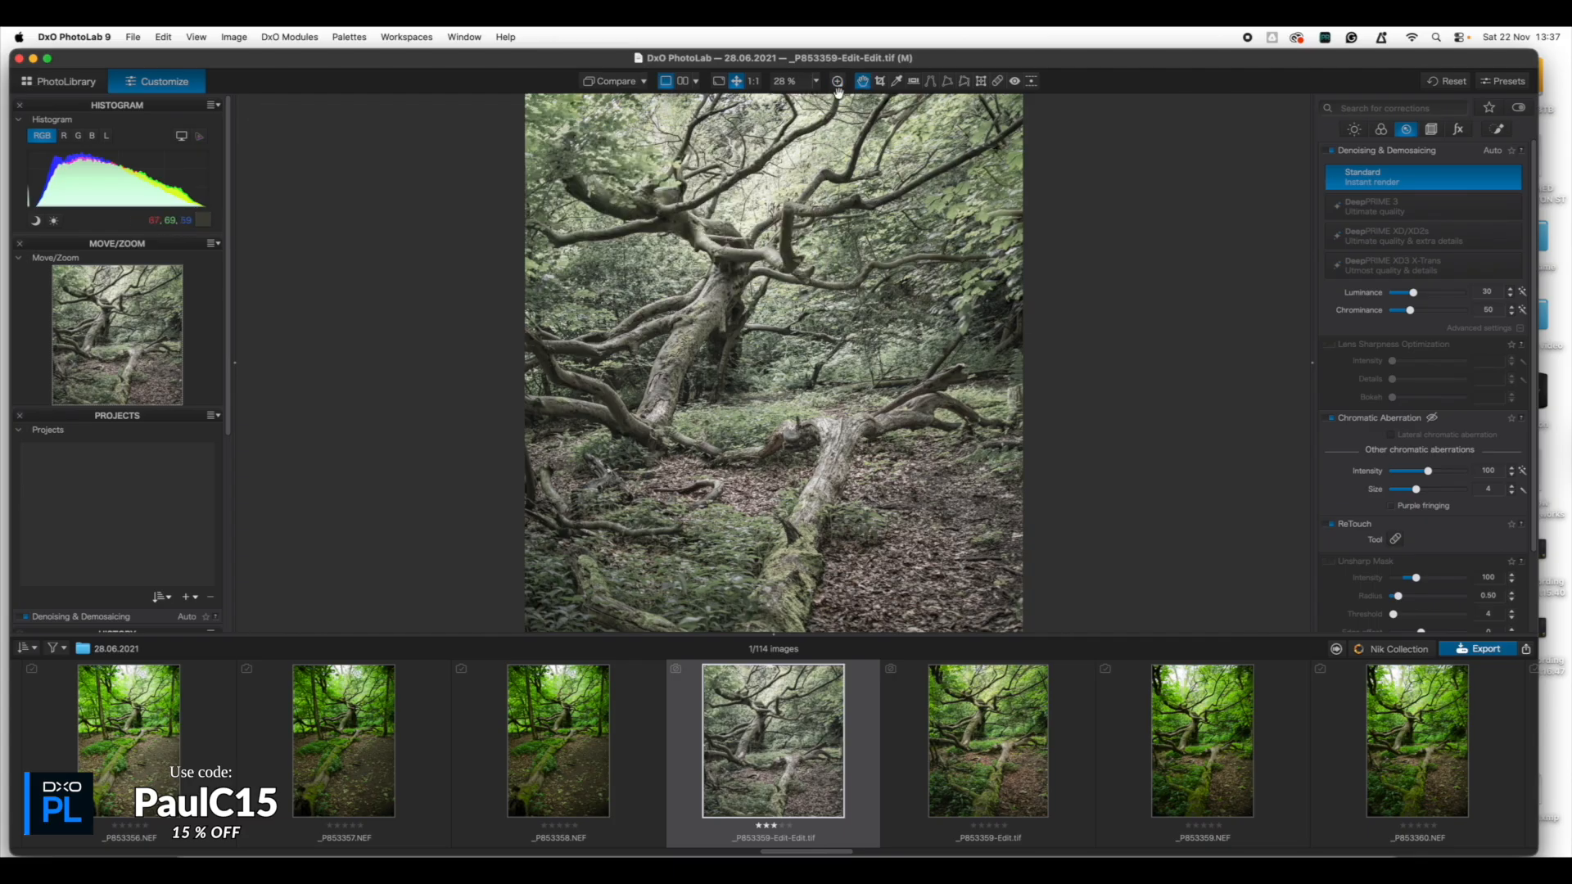
- Examine the geometry corrections and the available effects, from Instant Watermarking onwards
{"action": "left_click", "coordinate": [1431, 130]}
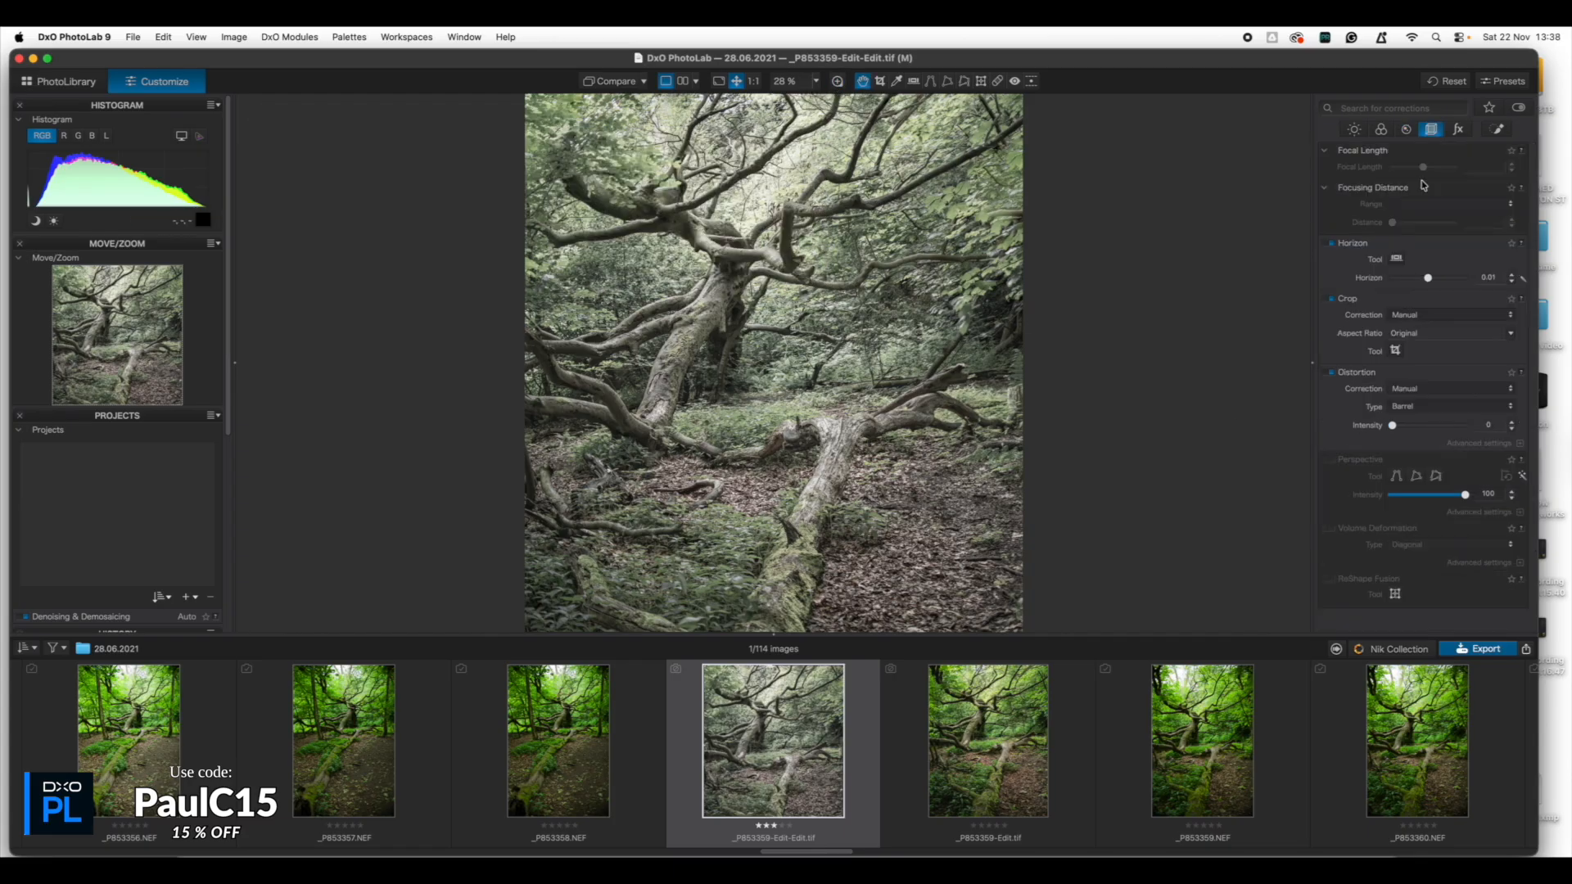
{"action": "left_click", "coordinate": [1406, 130]}
{"action": "left_click", "coordinate": [1431, 133]}
{"action": "left_click", "coordinate": [1457, 136]}
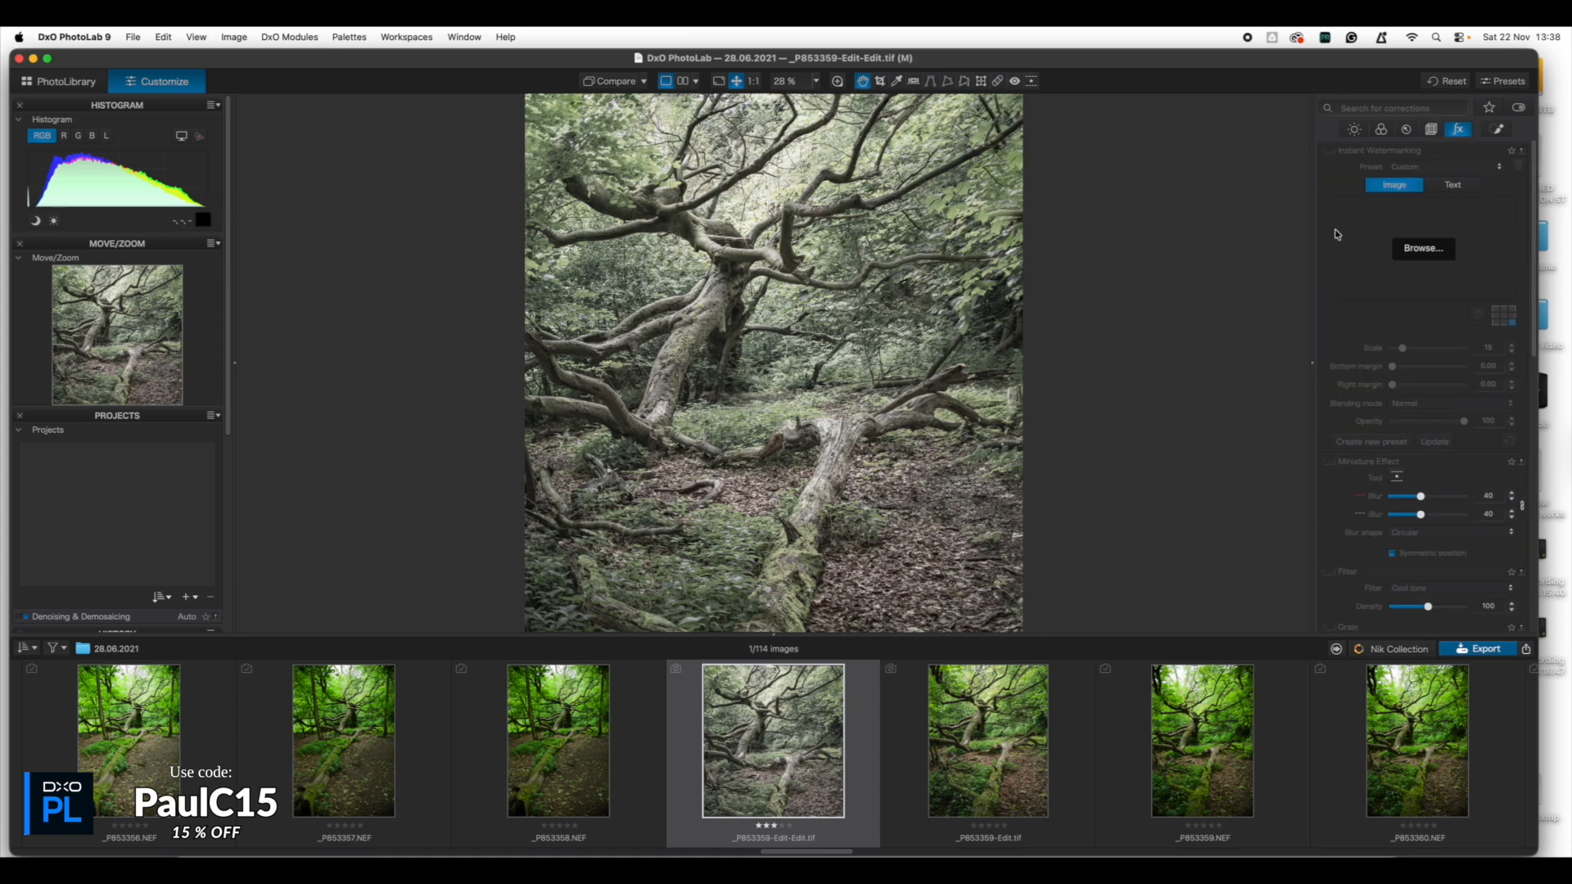
{"action": "scroll", "coordinate": [1351, 246], "scroll_direction": "down", "scroll_amount": 10}
{"action": "scroll", "coordinate": [1385, 299], "scroll_direction": "up", "scroll_amount": 4}
{"action": "scroll", "coordinate": [1386, 299], "scroll_direction": "up", "scroll_amount": 6}
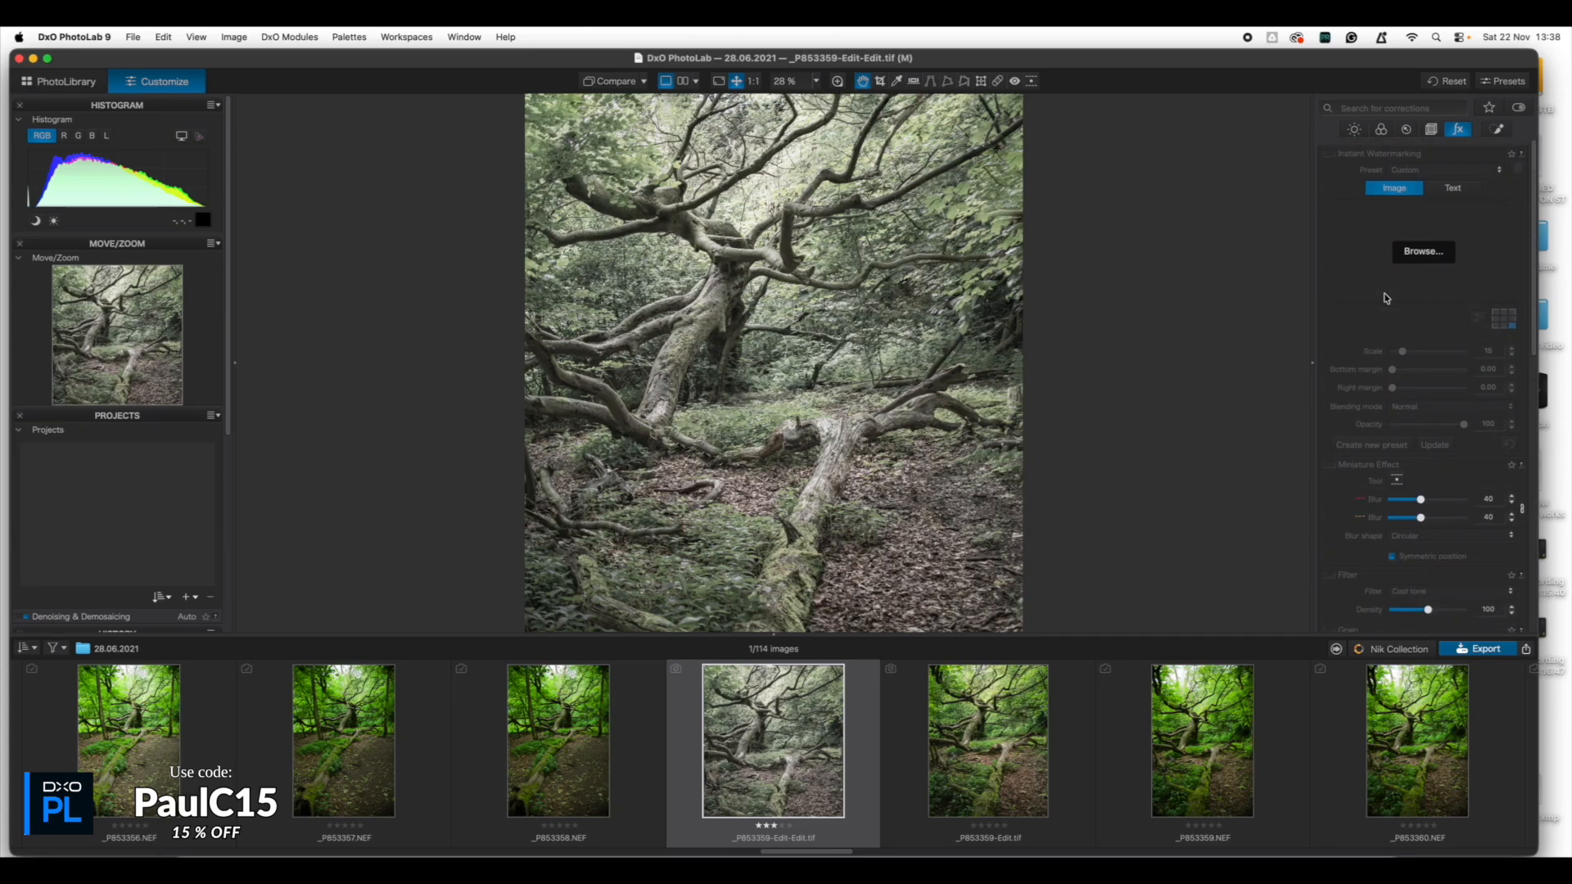
- Apply a White frame around the photo and enable the Paper grain 1 texture
{"action": "scroll", "coordinate": [1370, 371], "scroll_direction": "down", "scroll_amount": 10}
{"action": "scroll", "coordinate": [1383, 393], "scroll_direction": "down", "scroll_amount": 4}
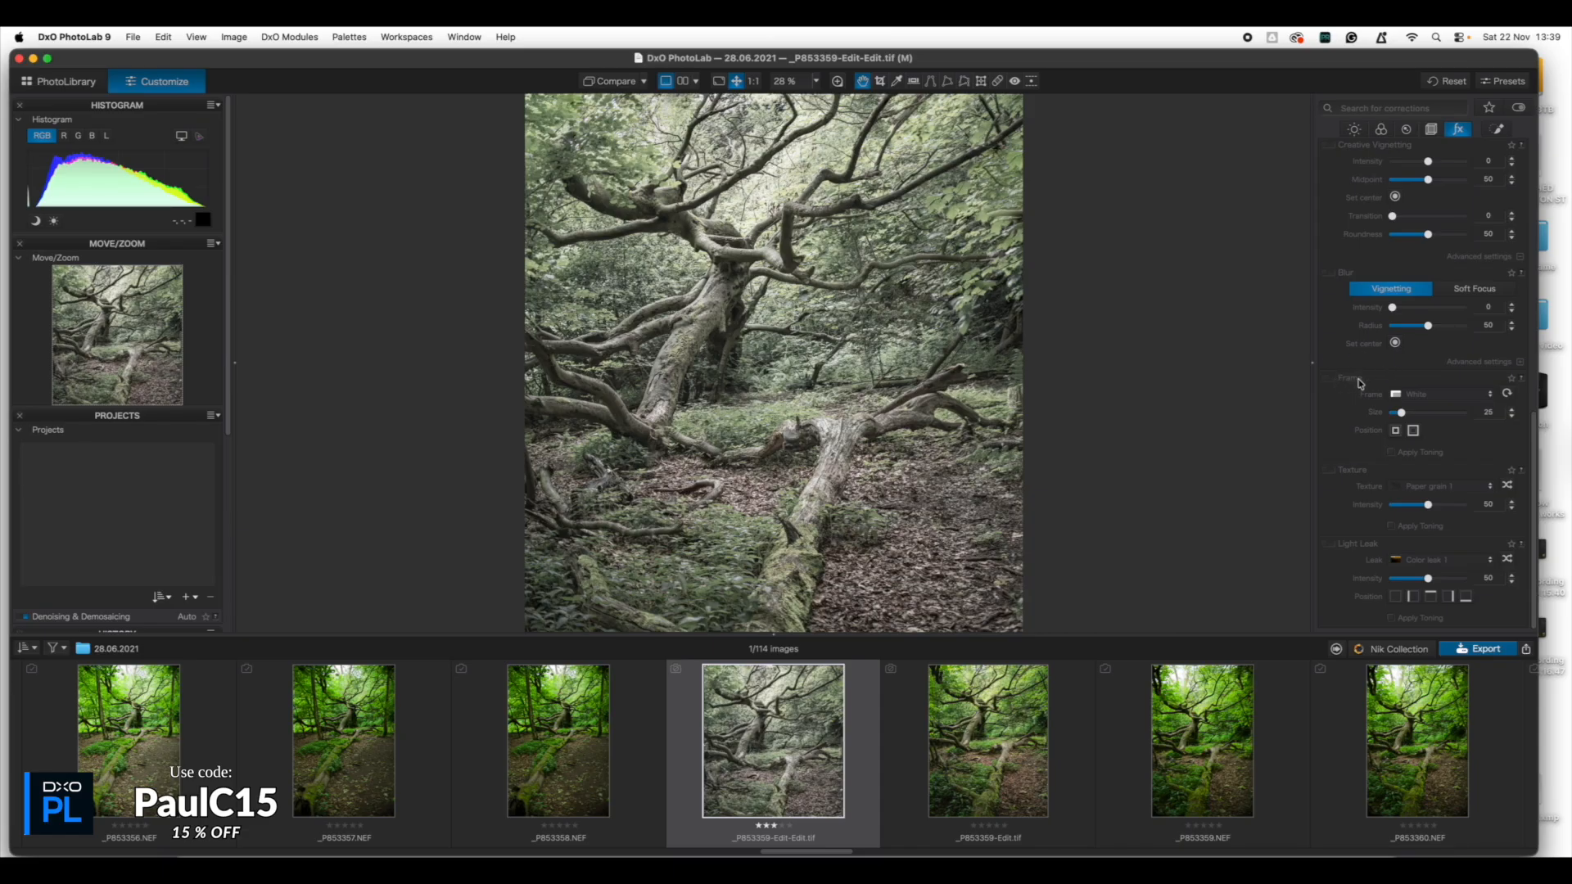
{"action": "left_click", "coordinate": [1331, 378]}
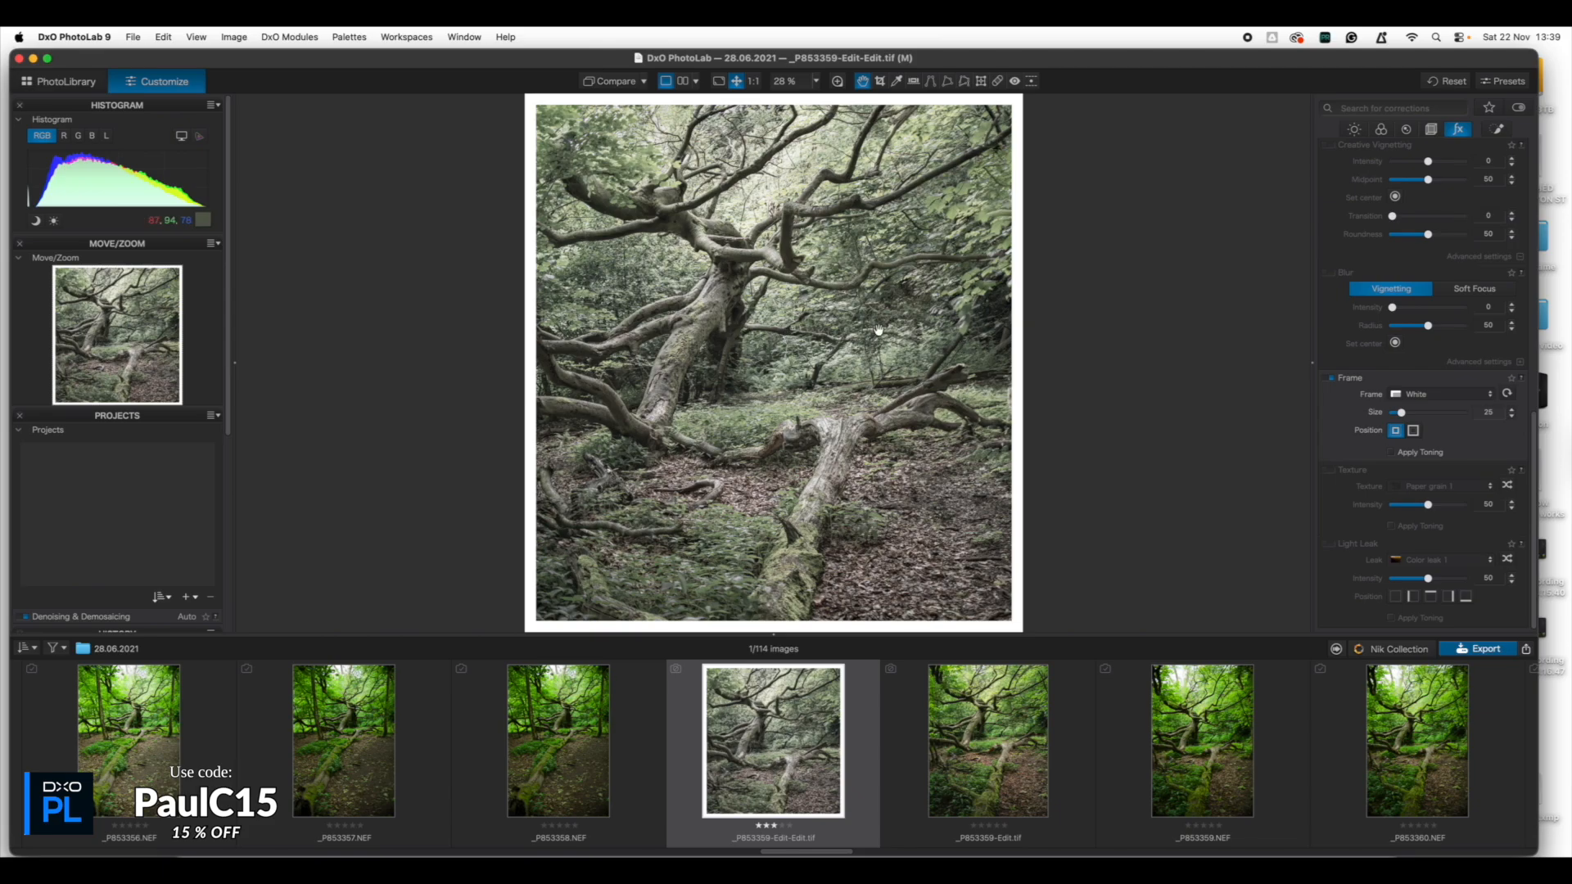
{"action": "left_click", "coordinate": [1330, 470]}
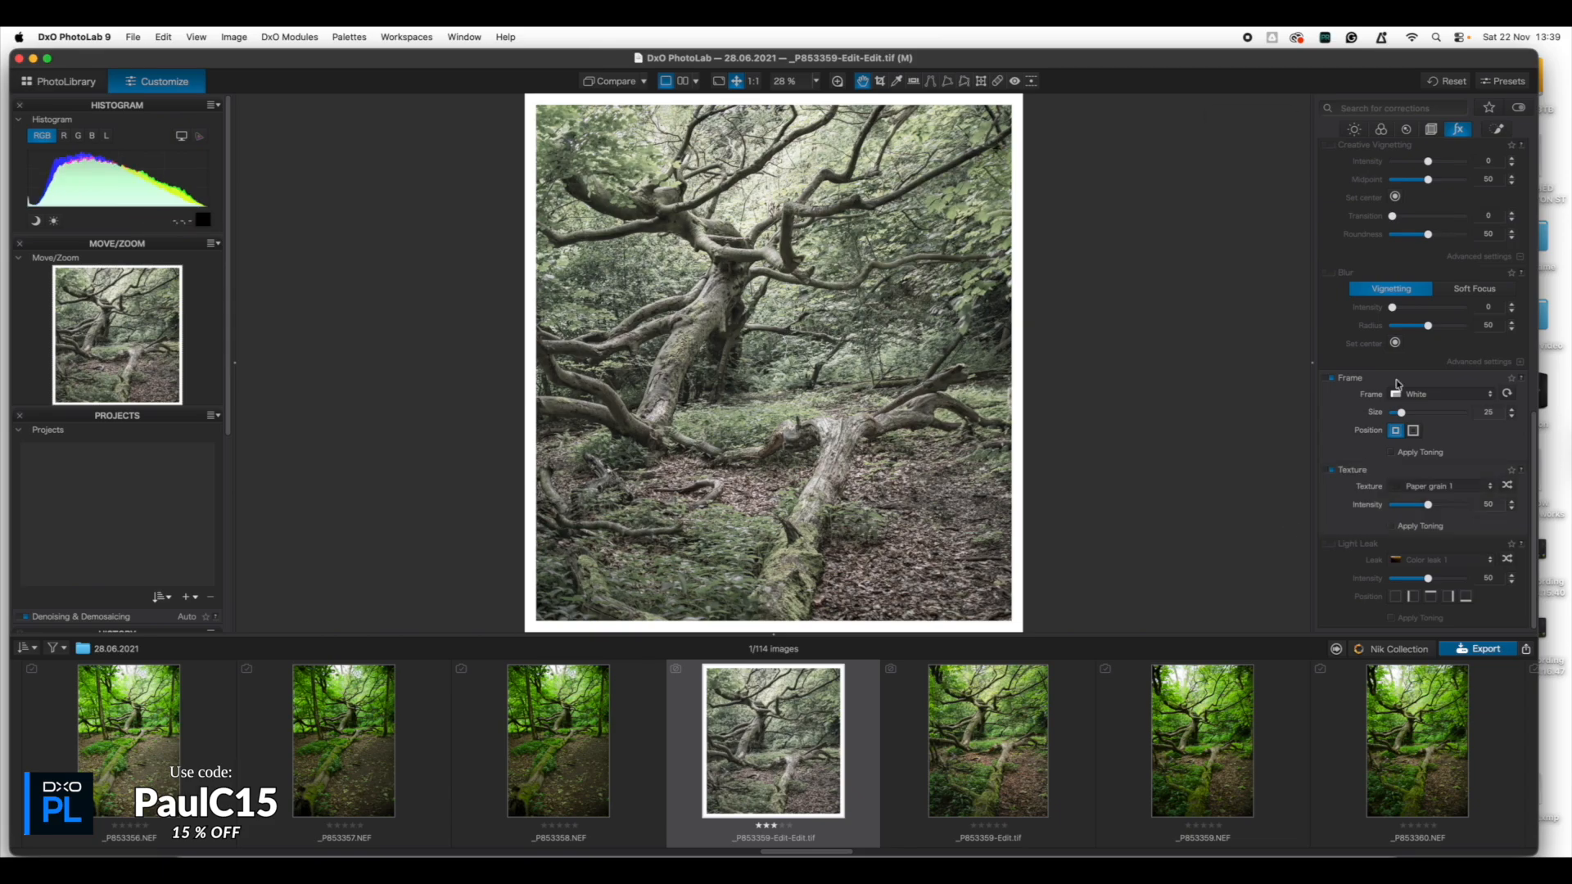
- Widen the white frame to size 68 and view the list of available frame styles
{"action": "left_click", "coordinate": [1403, 413]}
{"action": "mouse_move", "coordinate": [1401, 413]}
{"action": "left_mouse_down"}
{"action": "mouse_move", "coordinate": [1472, 423]}
{"action": "mouse_move", "coordinate": [1416, 425]}
{"action": "left_mouse_up"}
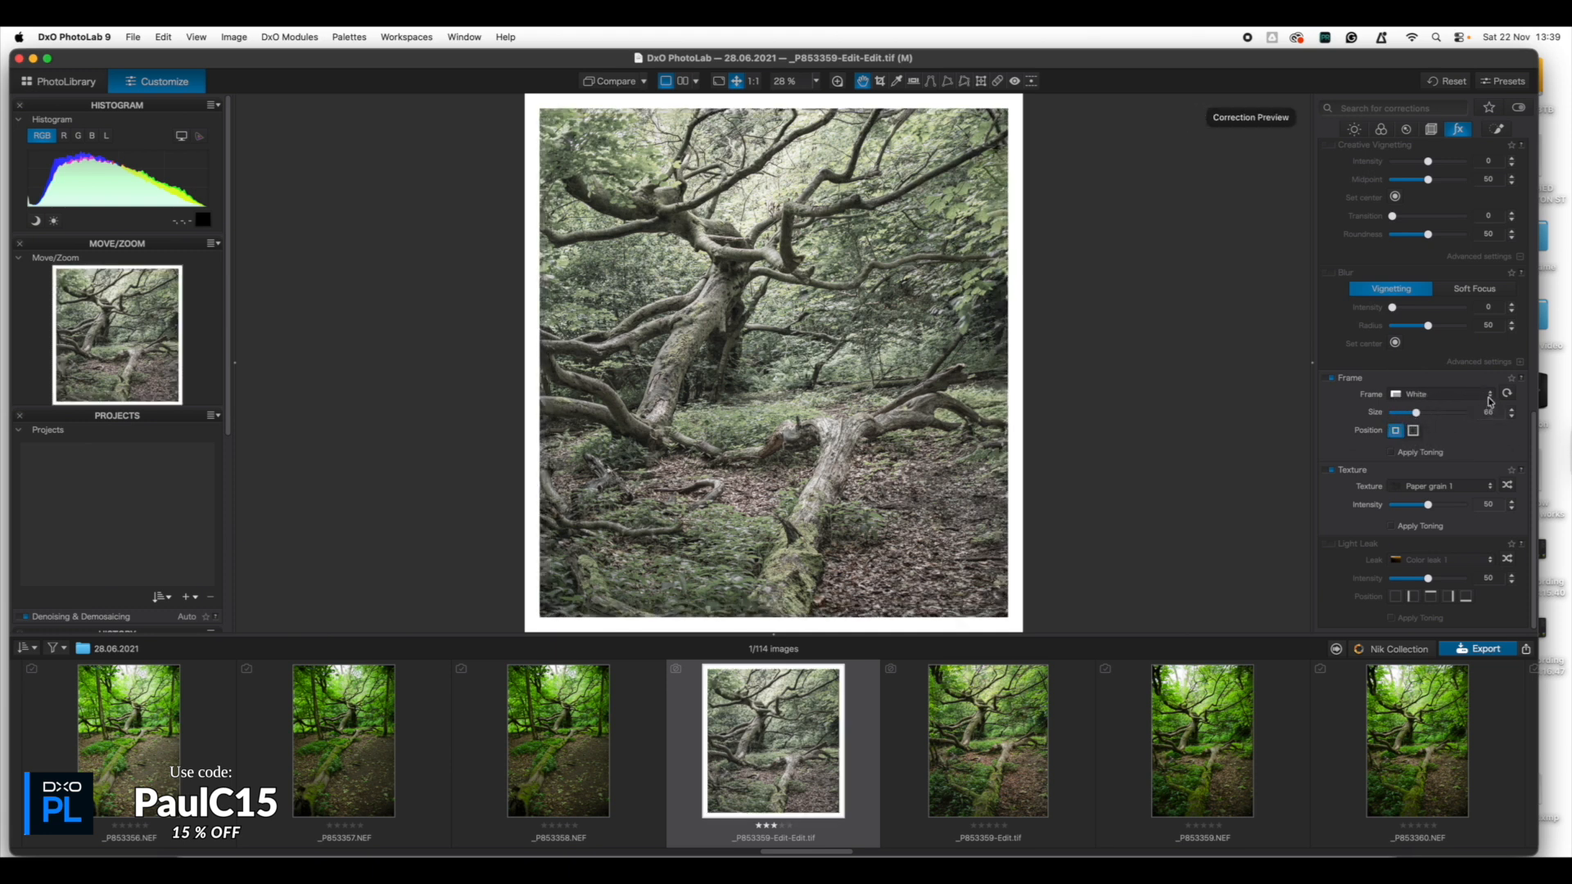
{"action": "left_click", "coordinate": [1490, 398]}
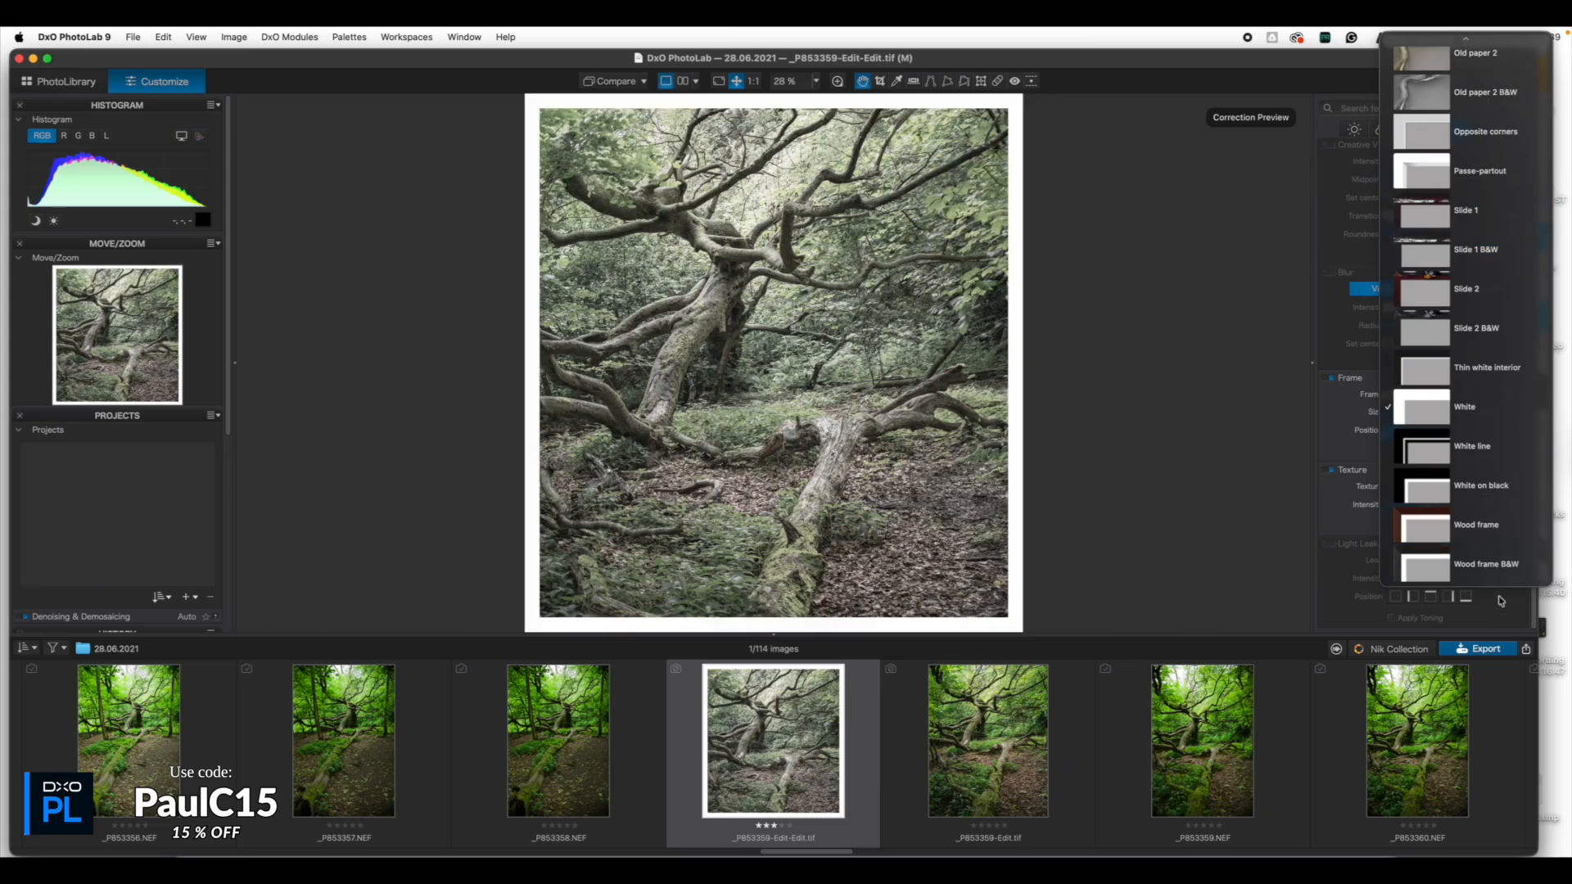
{"action": "left_click", "coordinate": [1291, 455]}
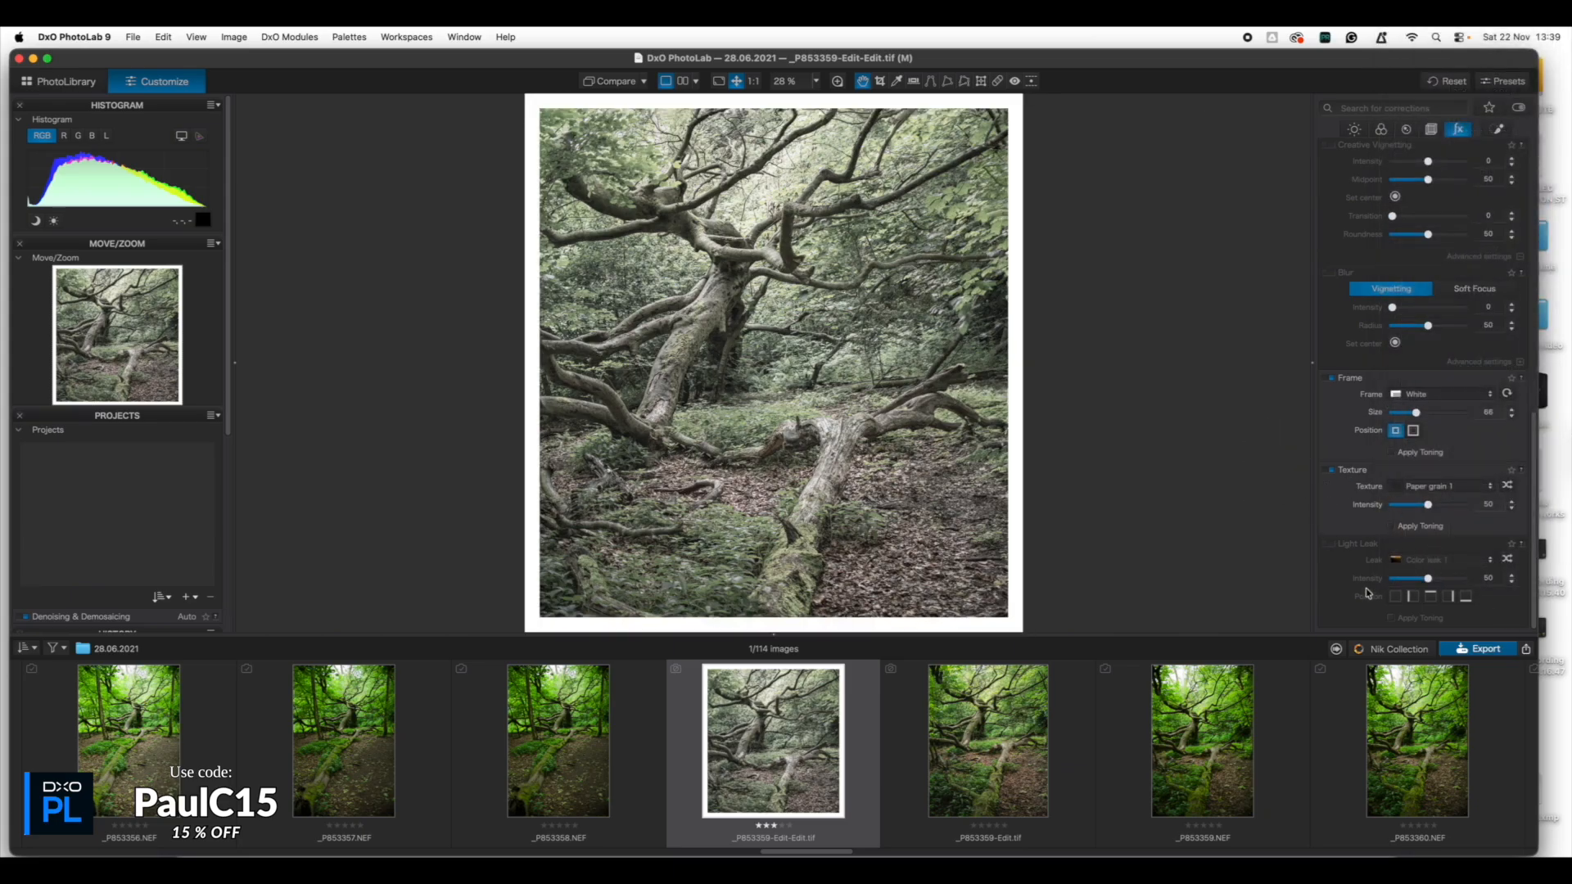
- Turn off the frame effect around the photo
{"action": "scroll", "coordinate": [1391, 524], "scroll_direction": "up", "scroll_amount": 5}
{"action": "scroll", "coordinate": [1392, 522], "scroll_direction": "down", "scroll_amount": 8}
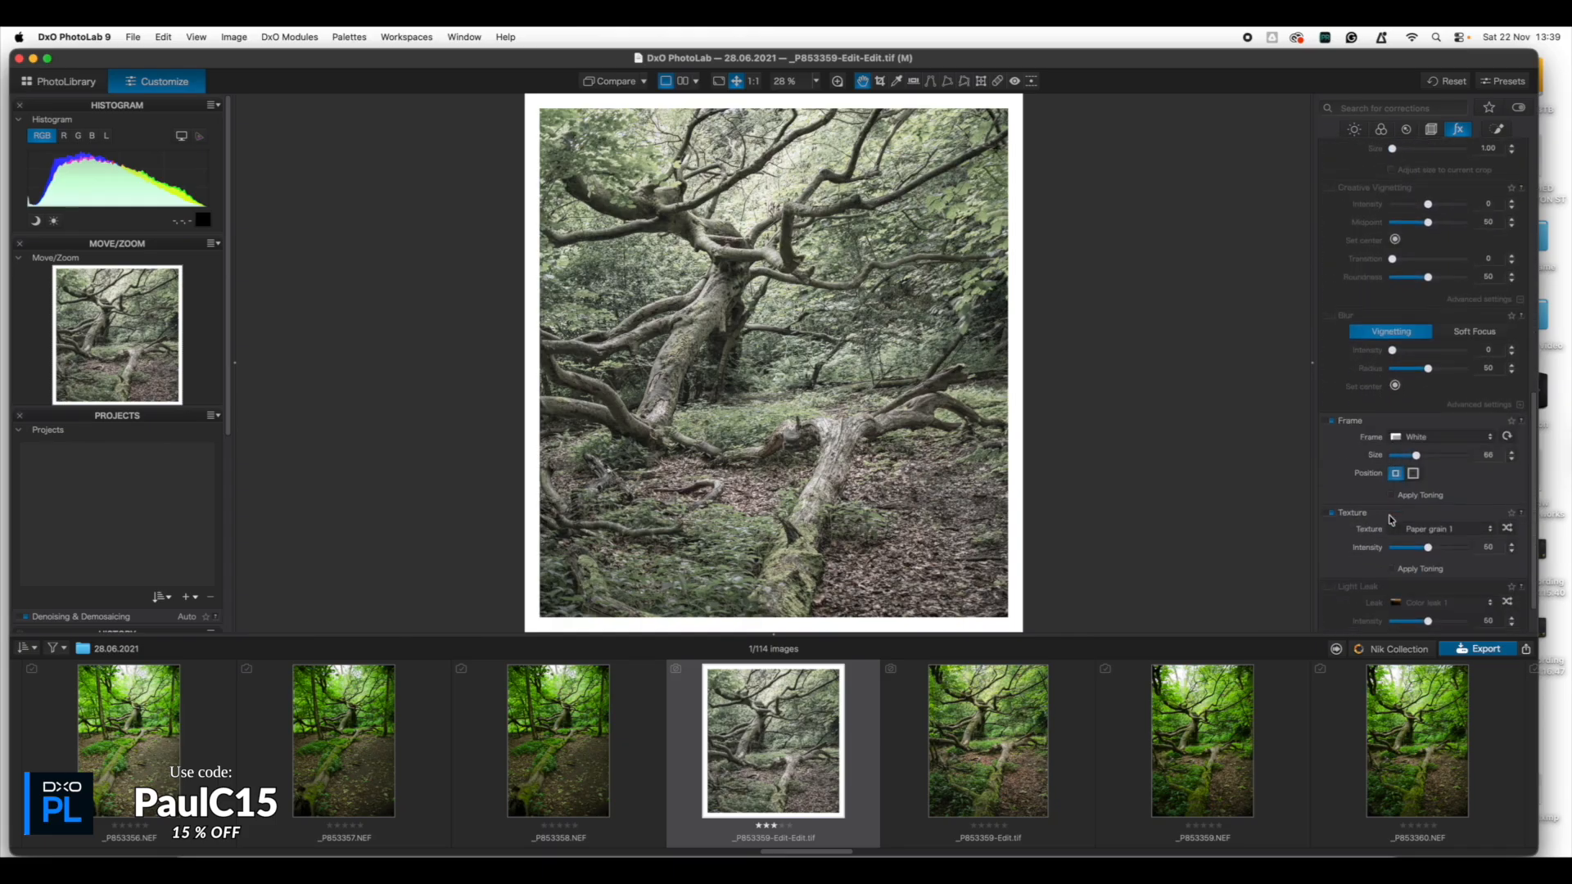
{"action": "left_click", "coordinate": [1329, 423]}
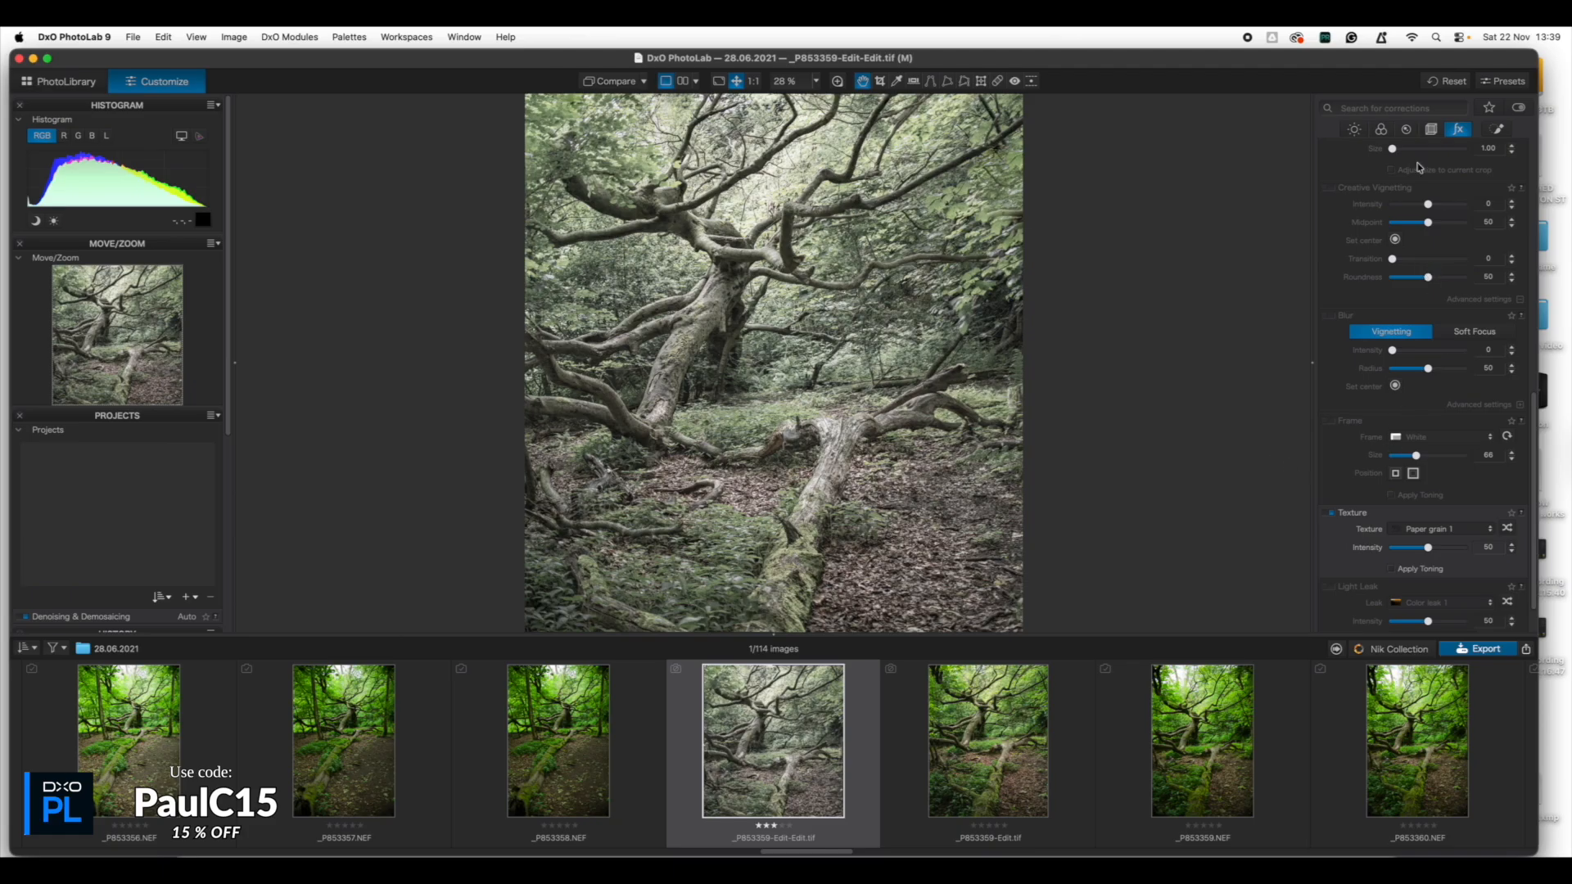
- Add three AI masks in Local Adjustments on the fallen trunk's upper part, mossy lower end and middle section
{"action": "left_click", "coordinate": [1499, 131]}
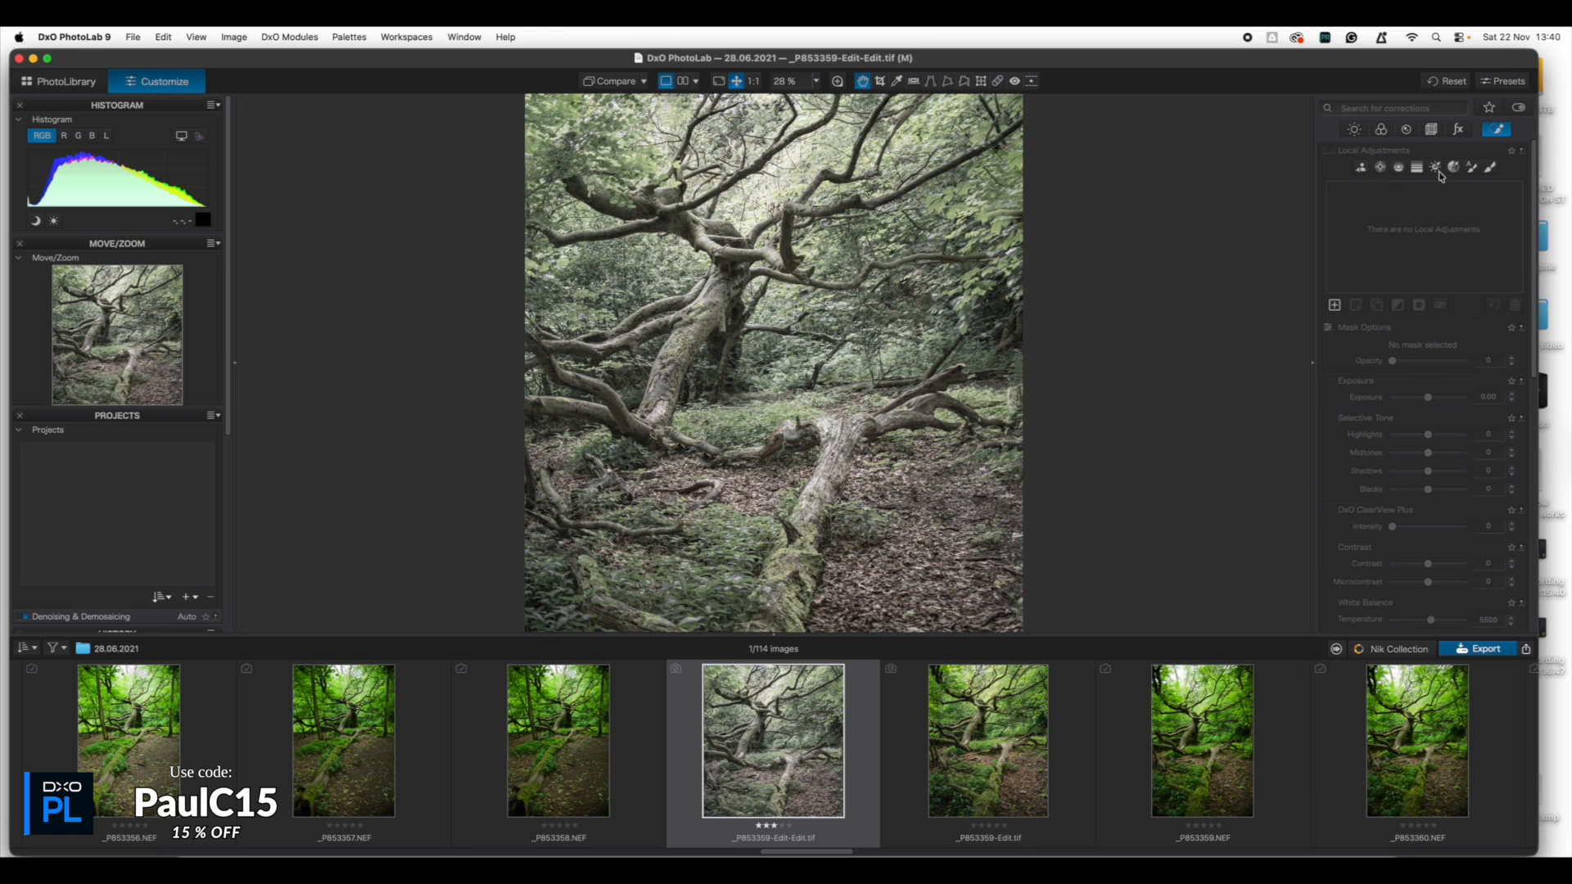
{"action": "left_click", "coordinate": [1363, 173]}
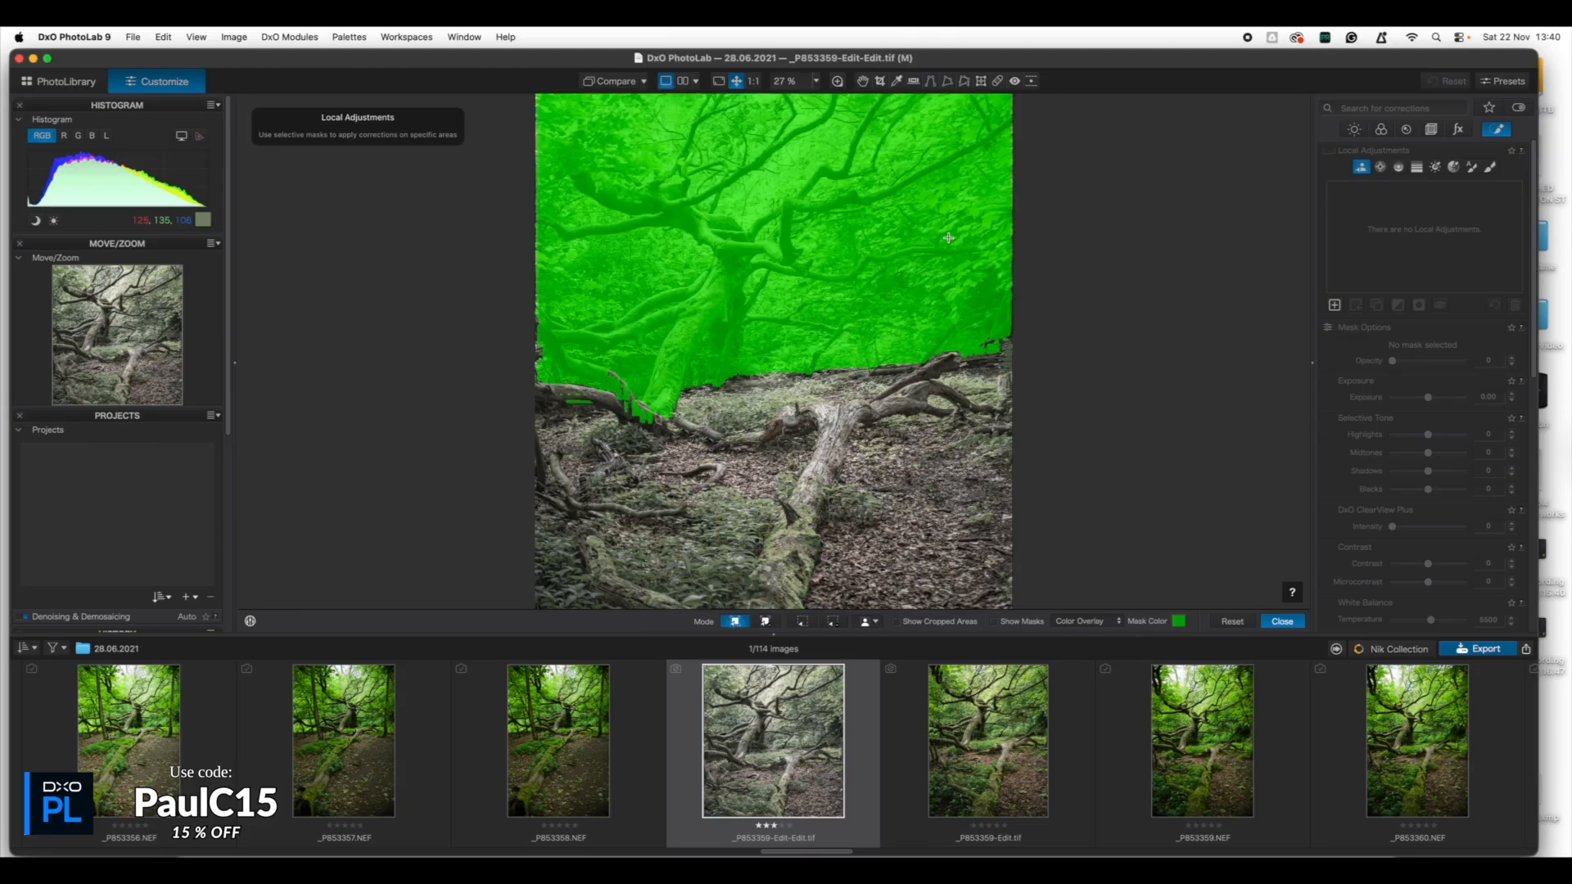
{"action": "left_click", "coordinate": [838, 427]}
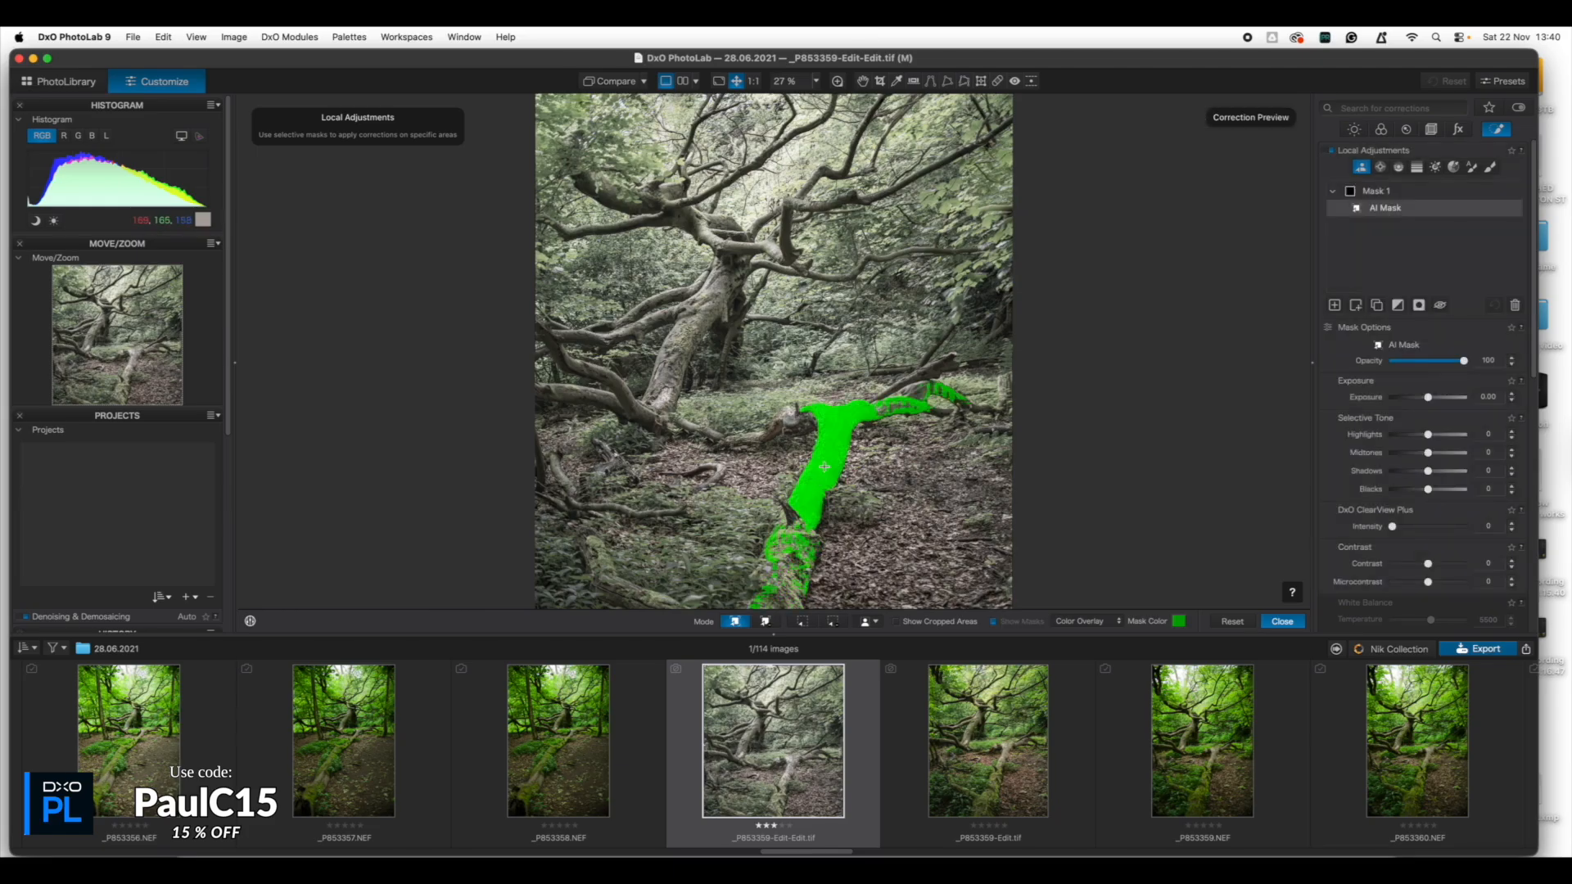
{"action": "left_click", "coordinate": [798, 533]}
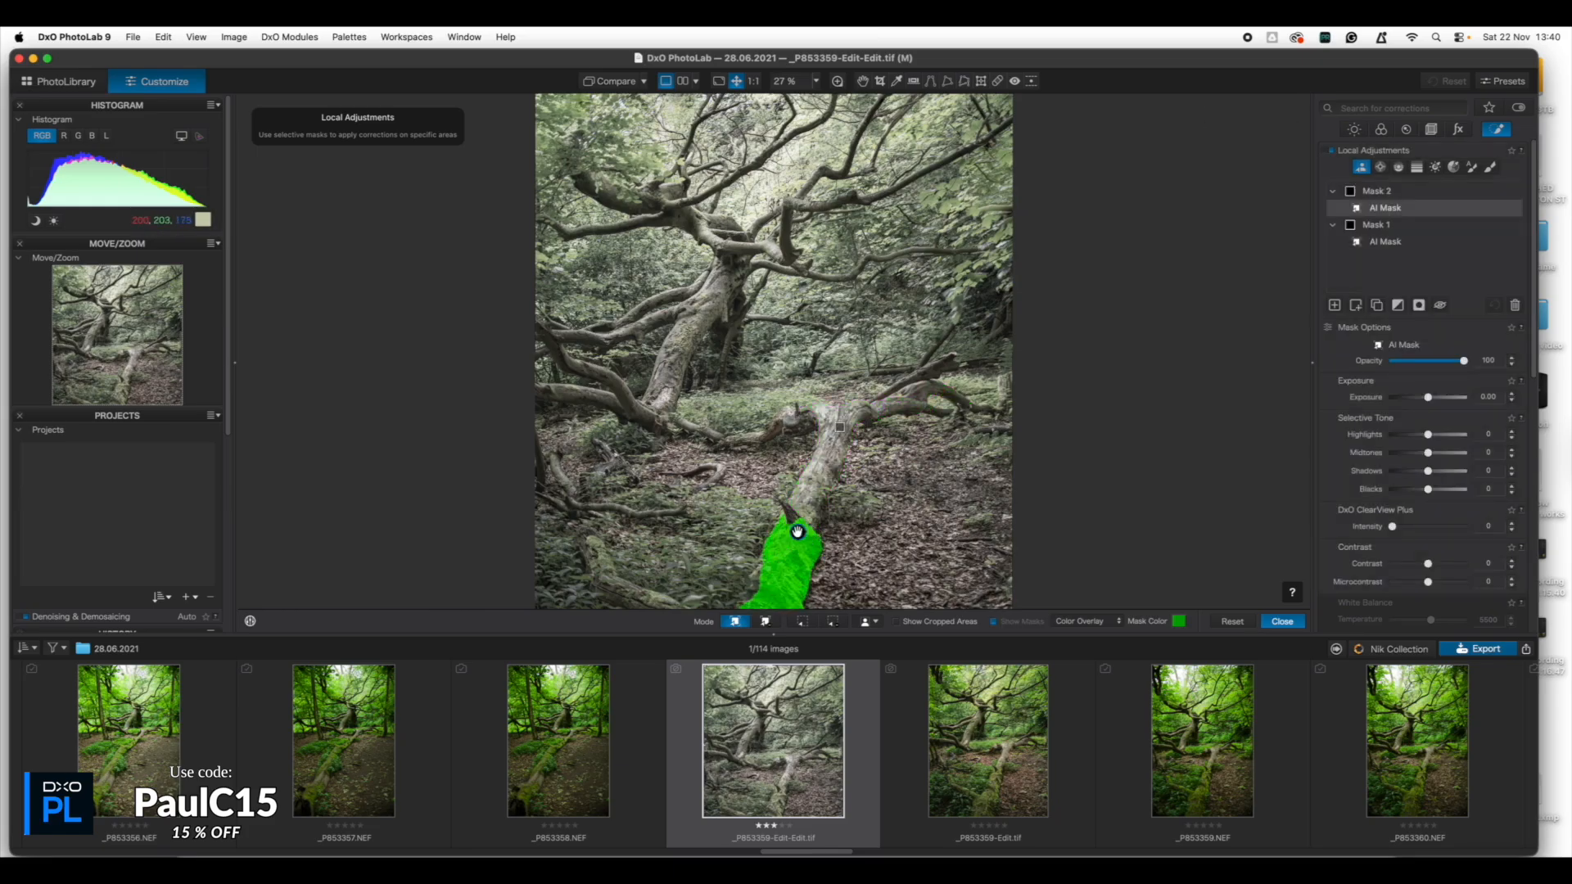
{"action": "left_click", "coordinate": [817, 482]}
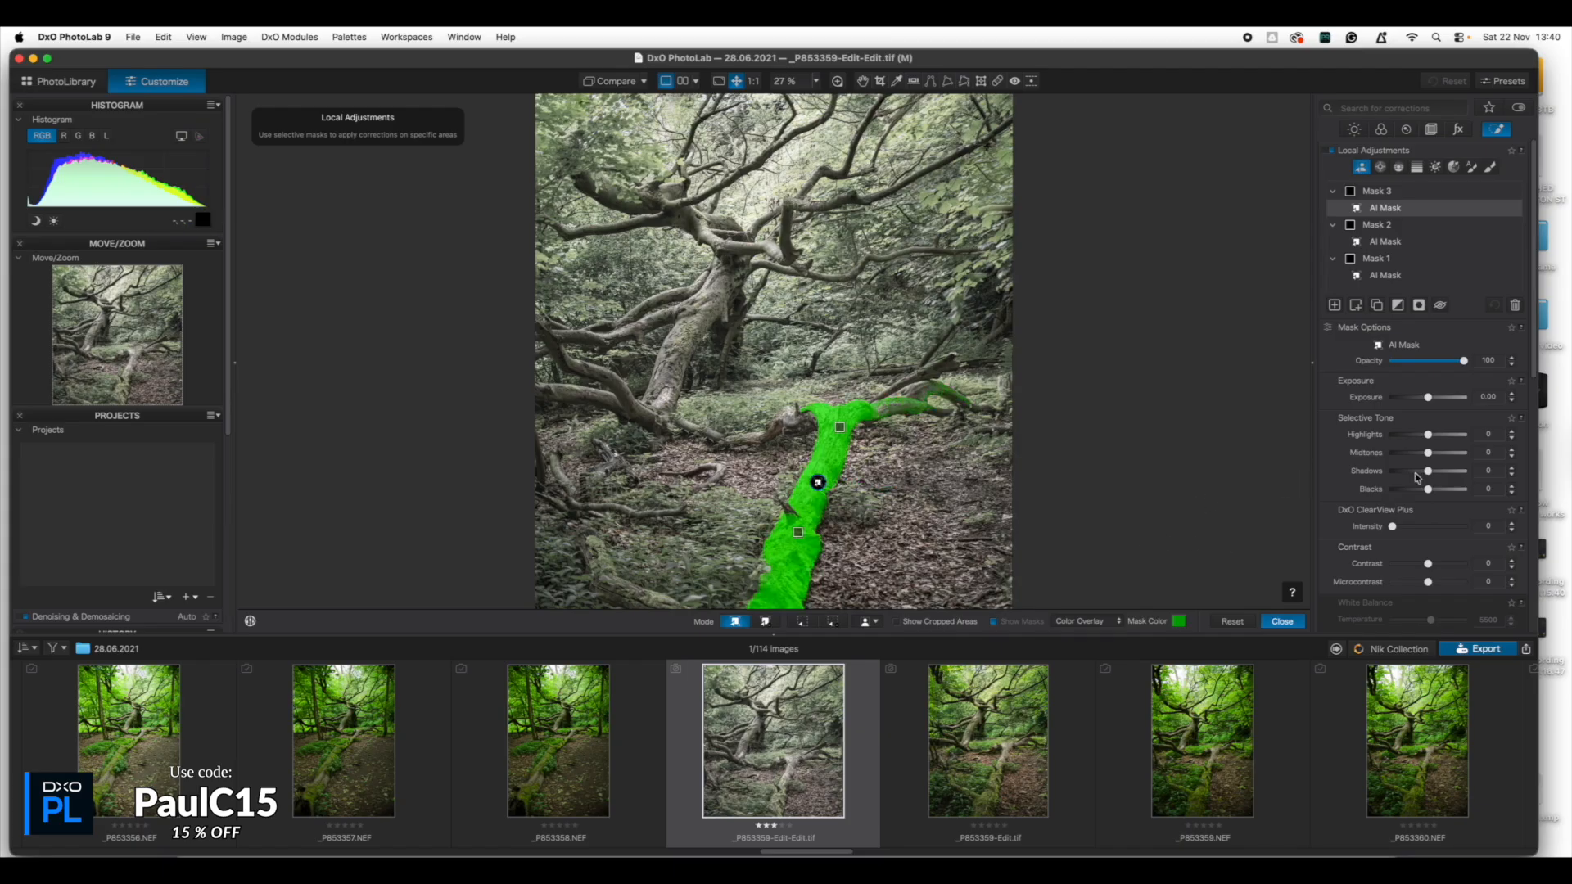
- Set the middle trunk mask's Midtones to -12 and view the predefined AI selection options
{"action": "left_click_drag", "start_coordinate": [1428, 456], "coordinate": [1424, 456]}
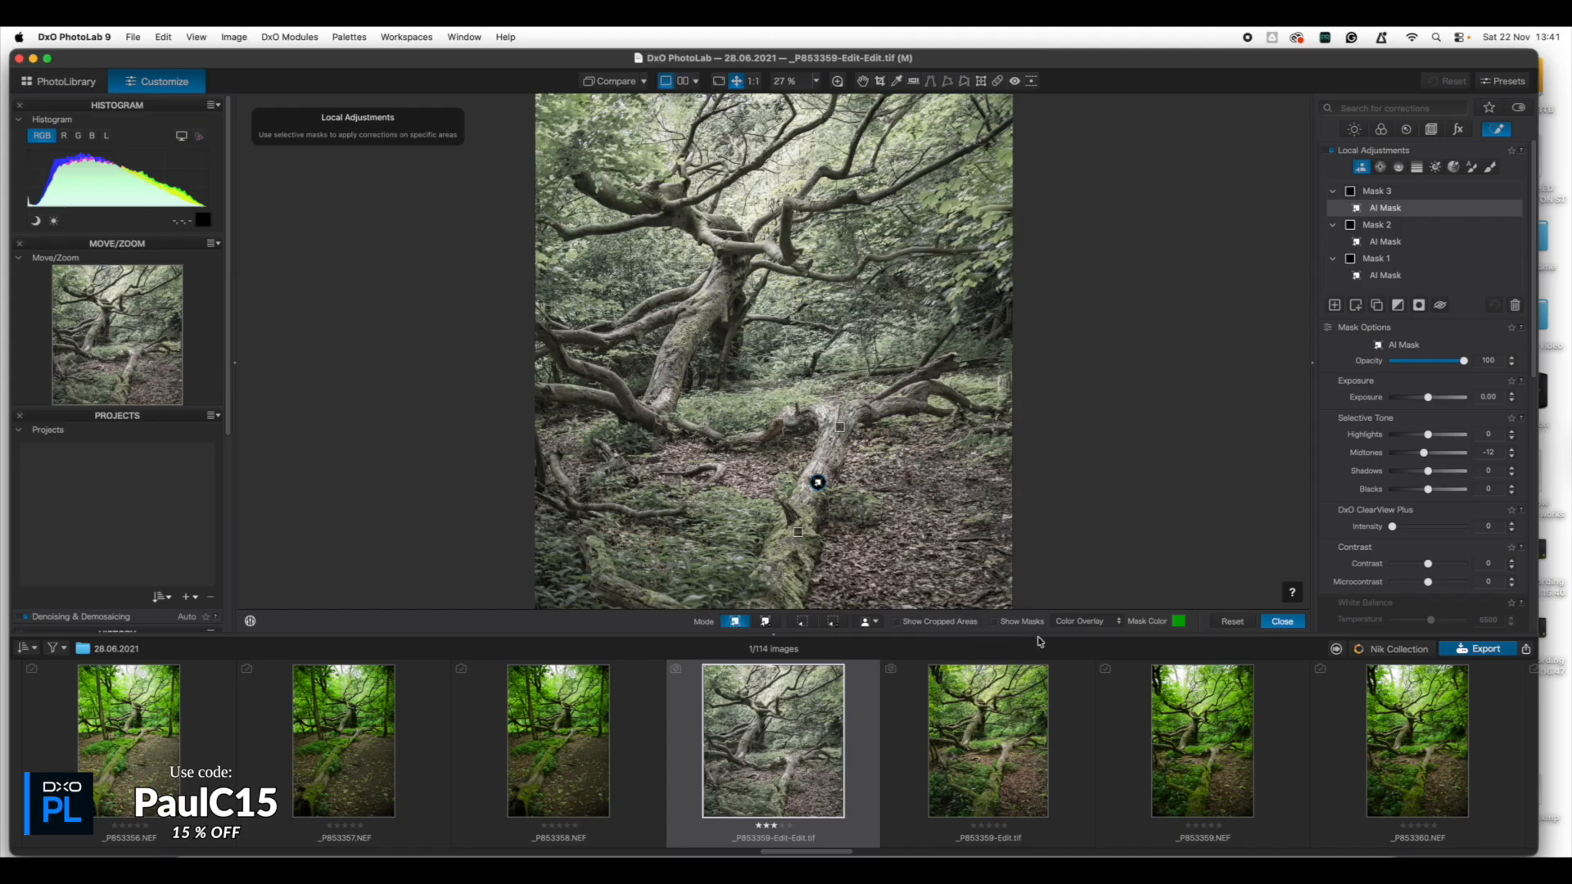
{"action": "left_click", "coordinate": [878, 623]}
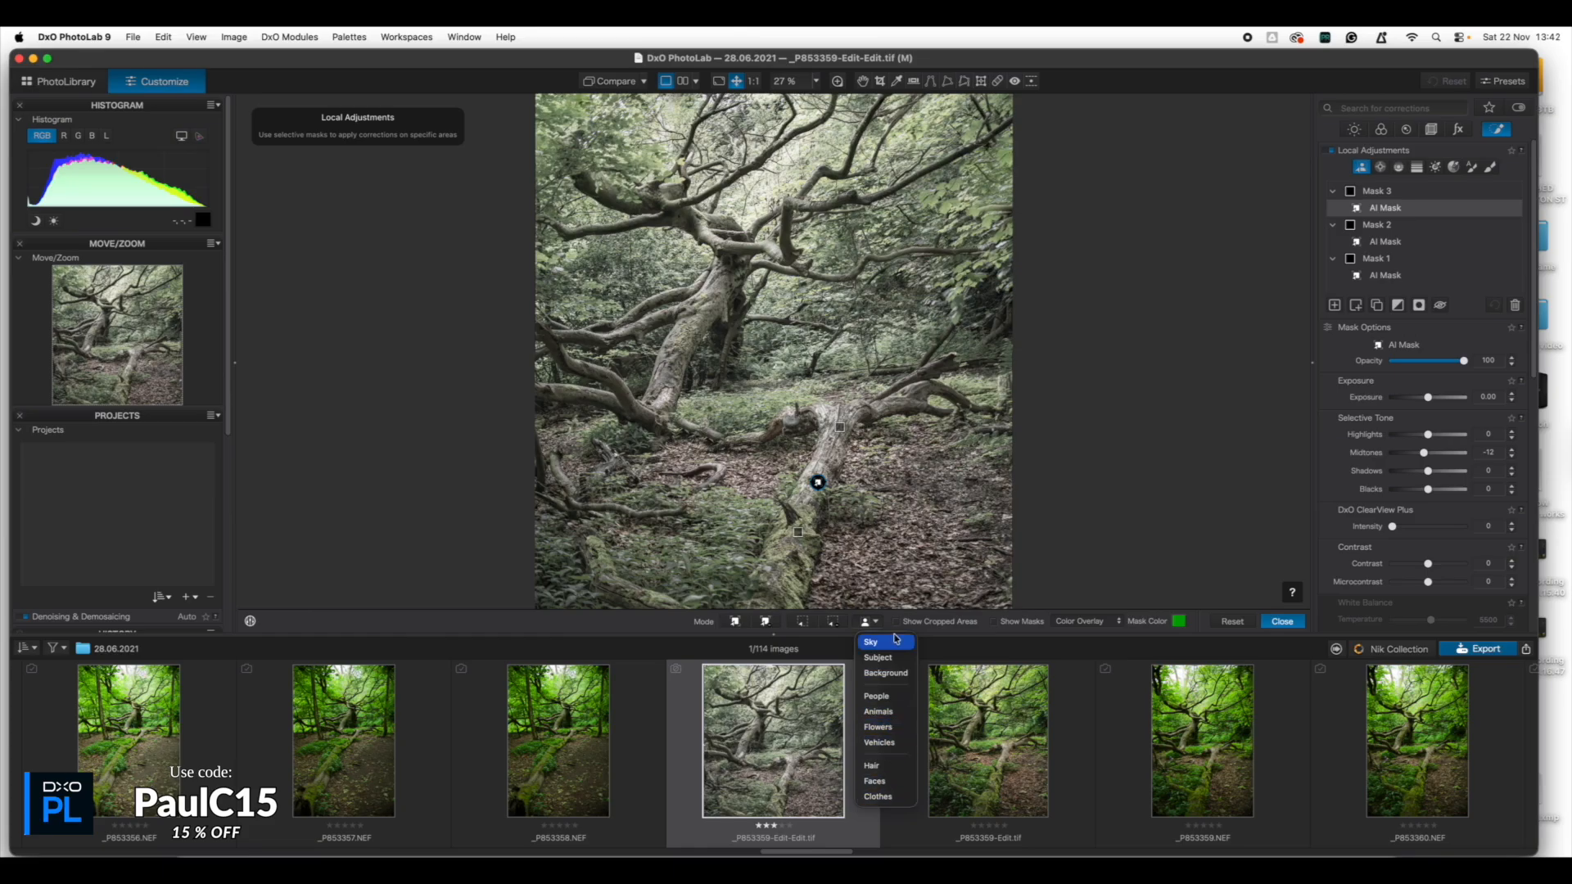
{"action": "left_click", "coordinate": [1078, 497]}
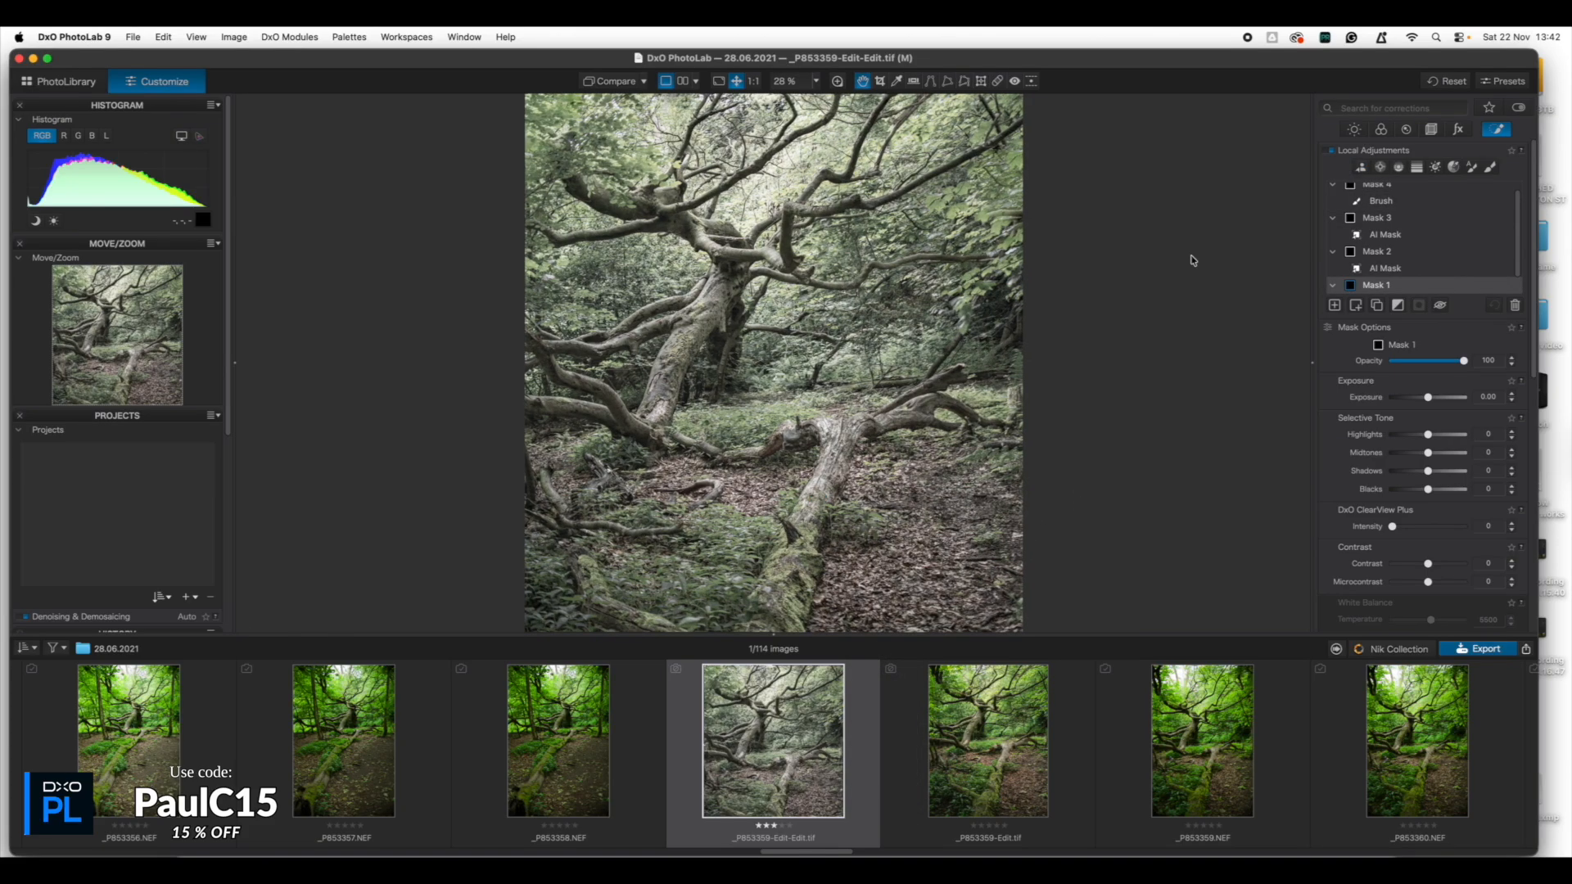
- Look through the list of local adjustment masks and select the entry under the newest mask
{"action": "scroll", "coordinate": [1405, 408], "scroll_direction": "up", "scroll_amount": 1}
{"action": "scroll", "coordinate": [1407, 413], "scroll_direction": "down", "scroll_amount": 3}
{"action": "scroll", "coordinate": [1406, 414], "scroll_direction": "up", "scroll_amount": 4}
{"action": "scroll", "coordinate": [1381, 220], "scroll_direction": "up", "scroll_amount": 1}
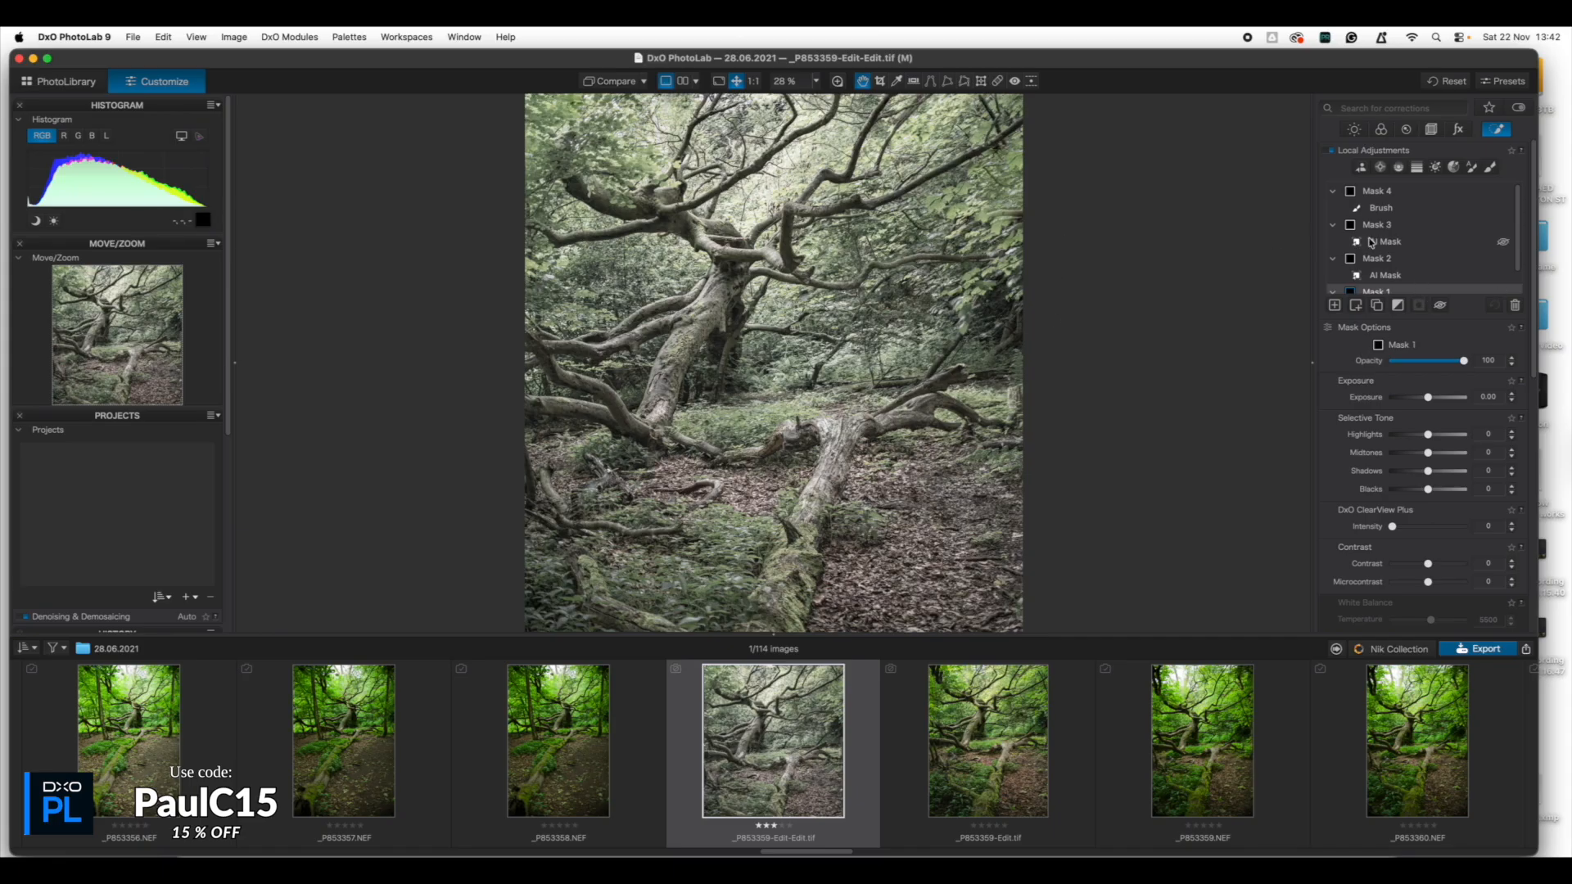
{"action": "scroll", "coordinate": [1384, 251], "scroll_direction": "down", "scroll_amount": 2}
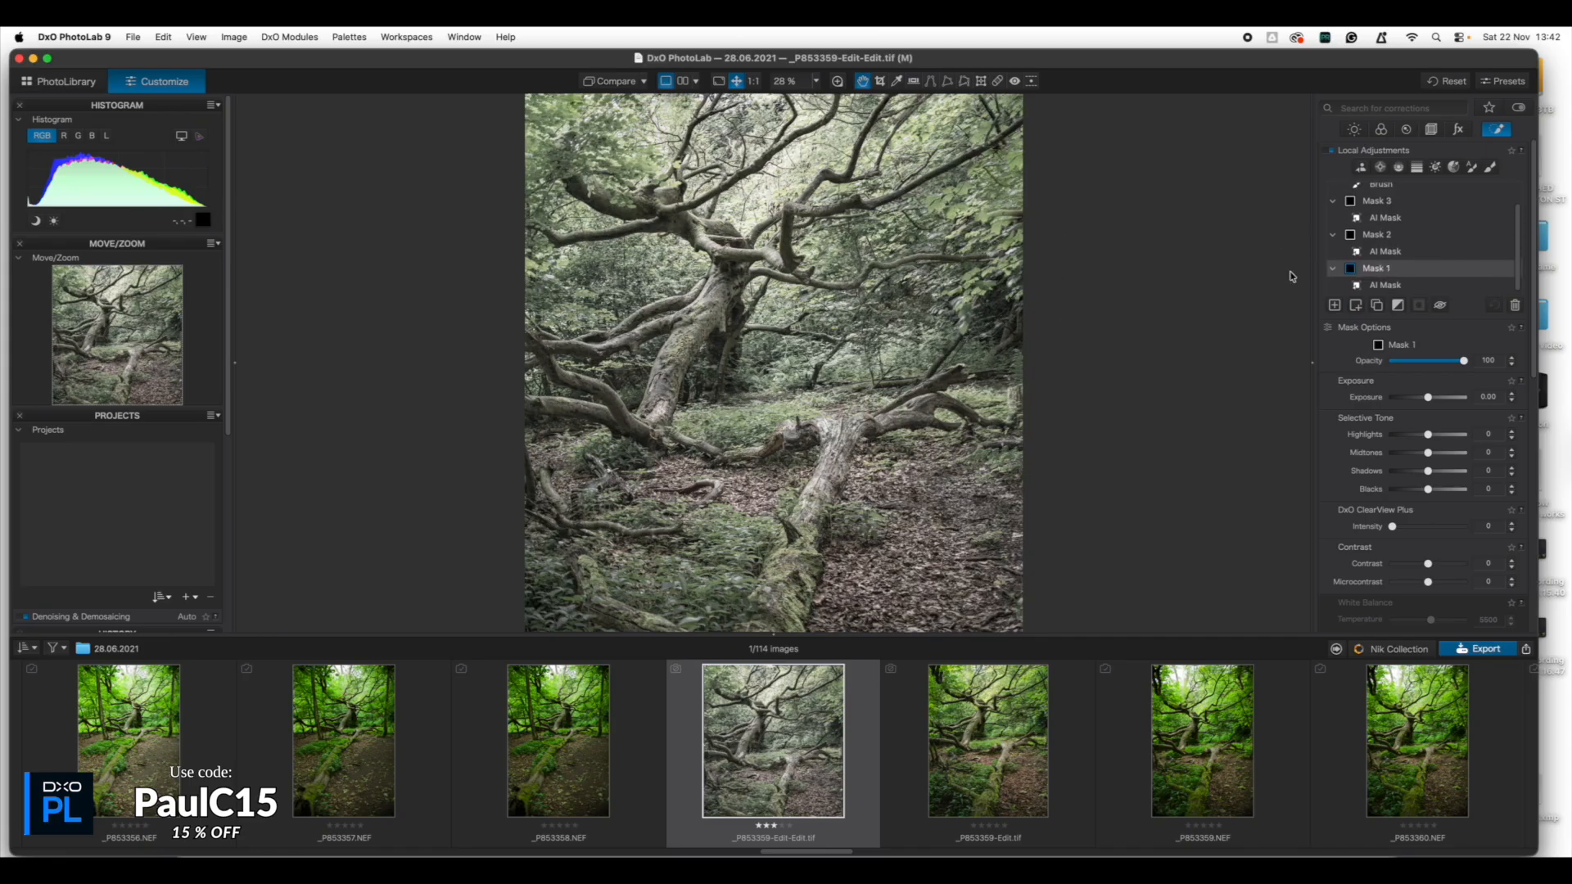
{"action": "scroll", "coordinate": [1362, 257], "scroll_direction": "up", "scroll_amount": 3}
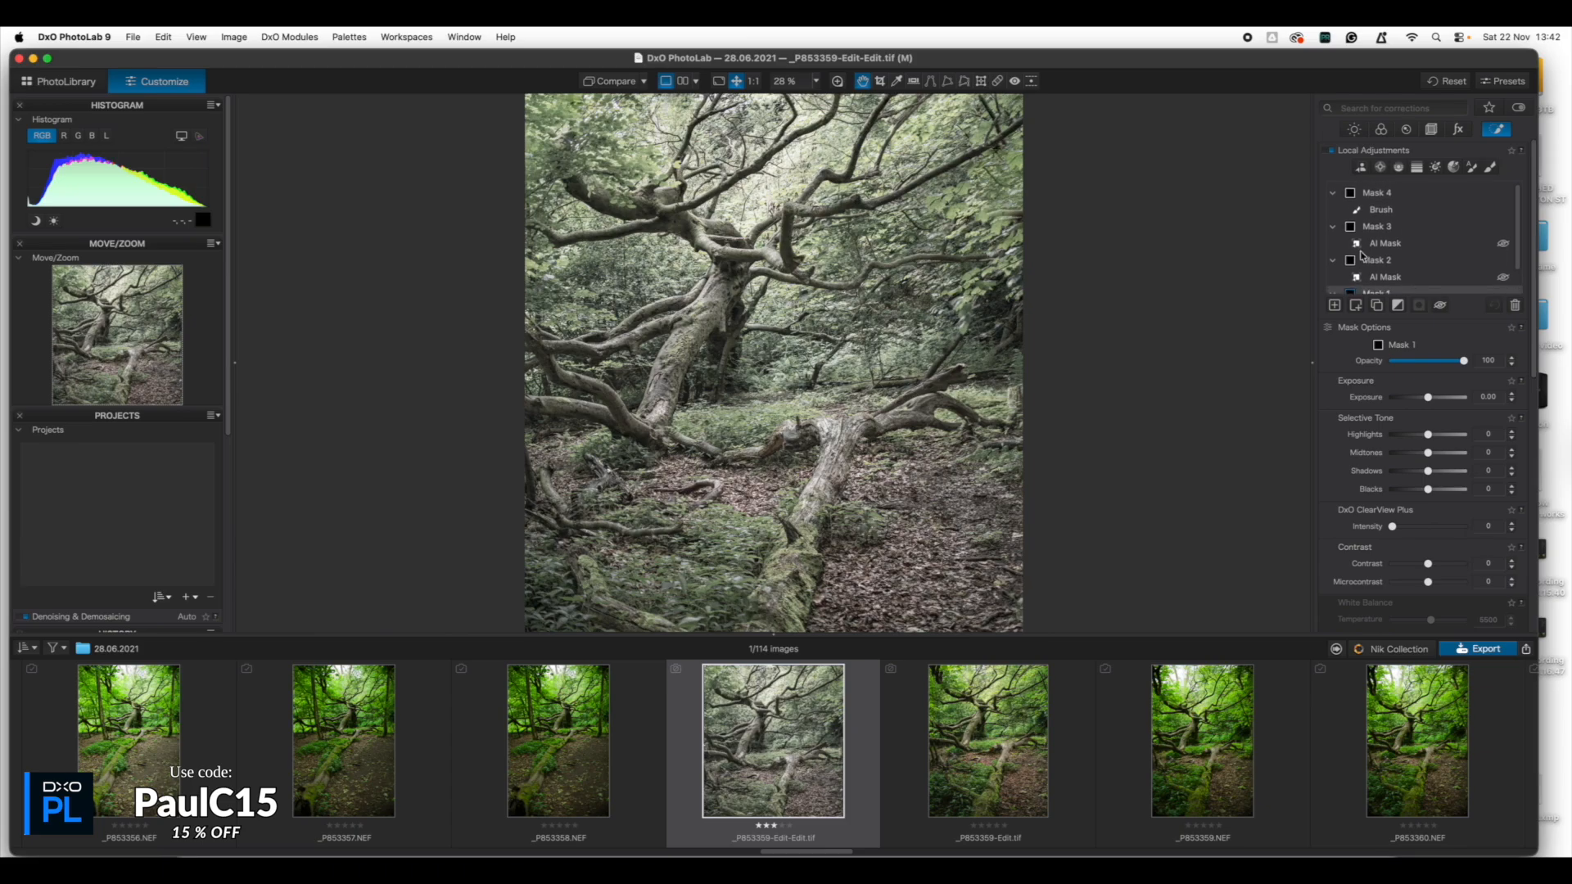
{"action": "left_click", "coordinate": [1385, 208]}
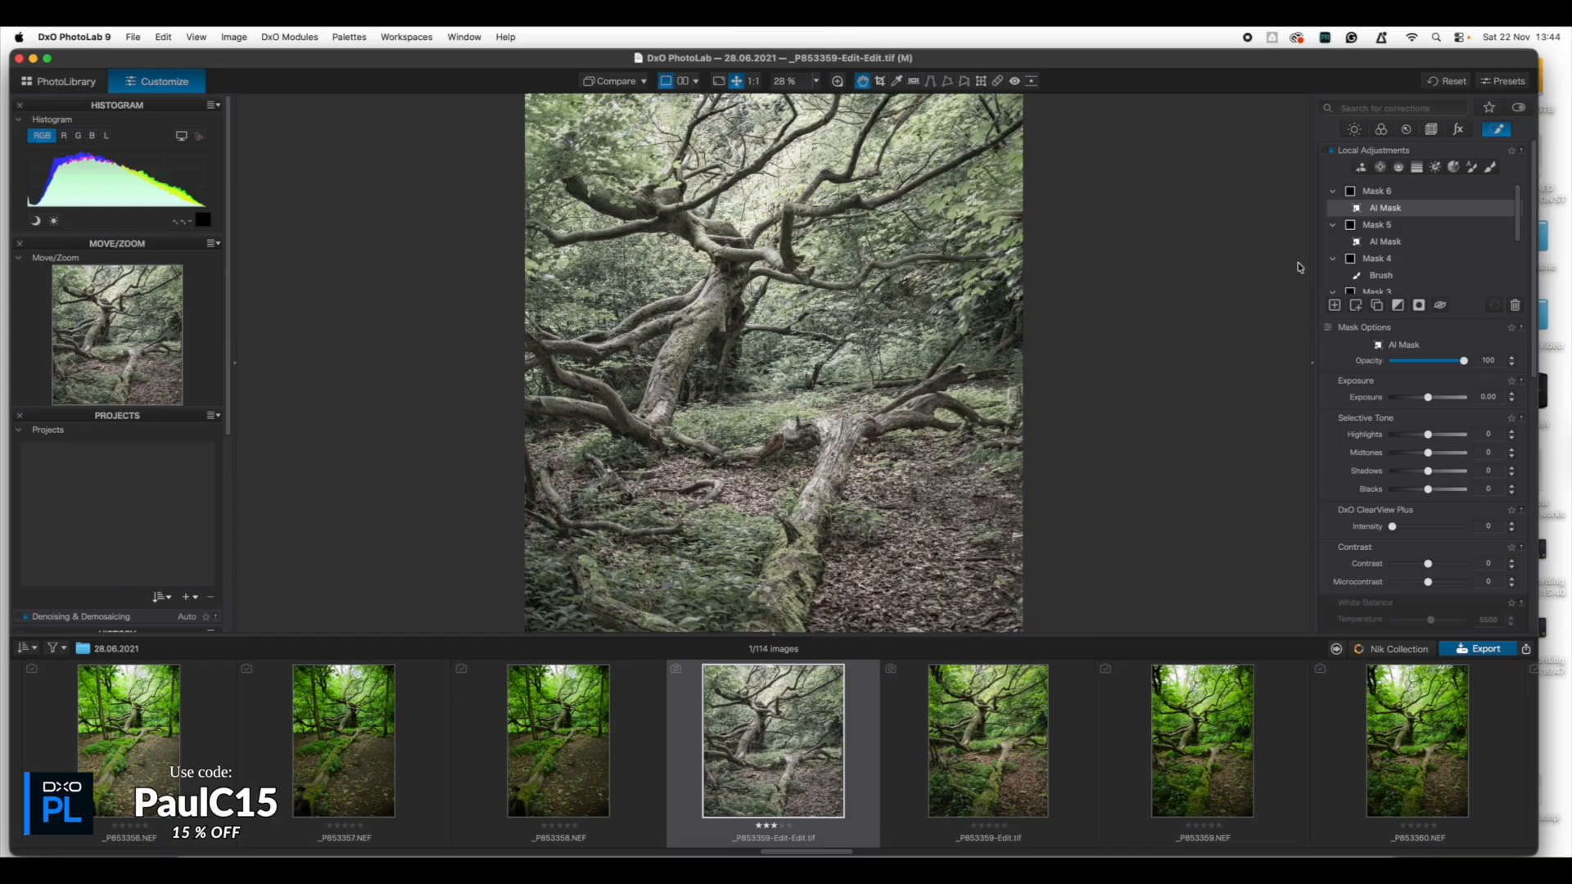
- Set global Highlights to -62, Blacks to 27, Fine contrast to 10 and ClearView Plus intensity to 21, and compare side by side
{"action": "left_click", "coordinate": [1350, 132]}
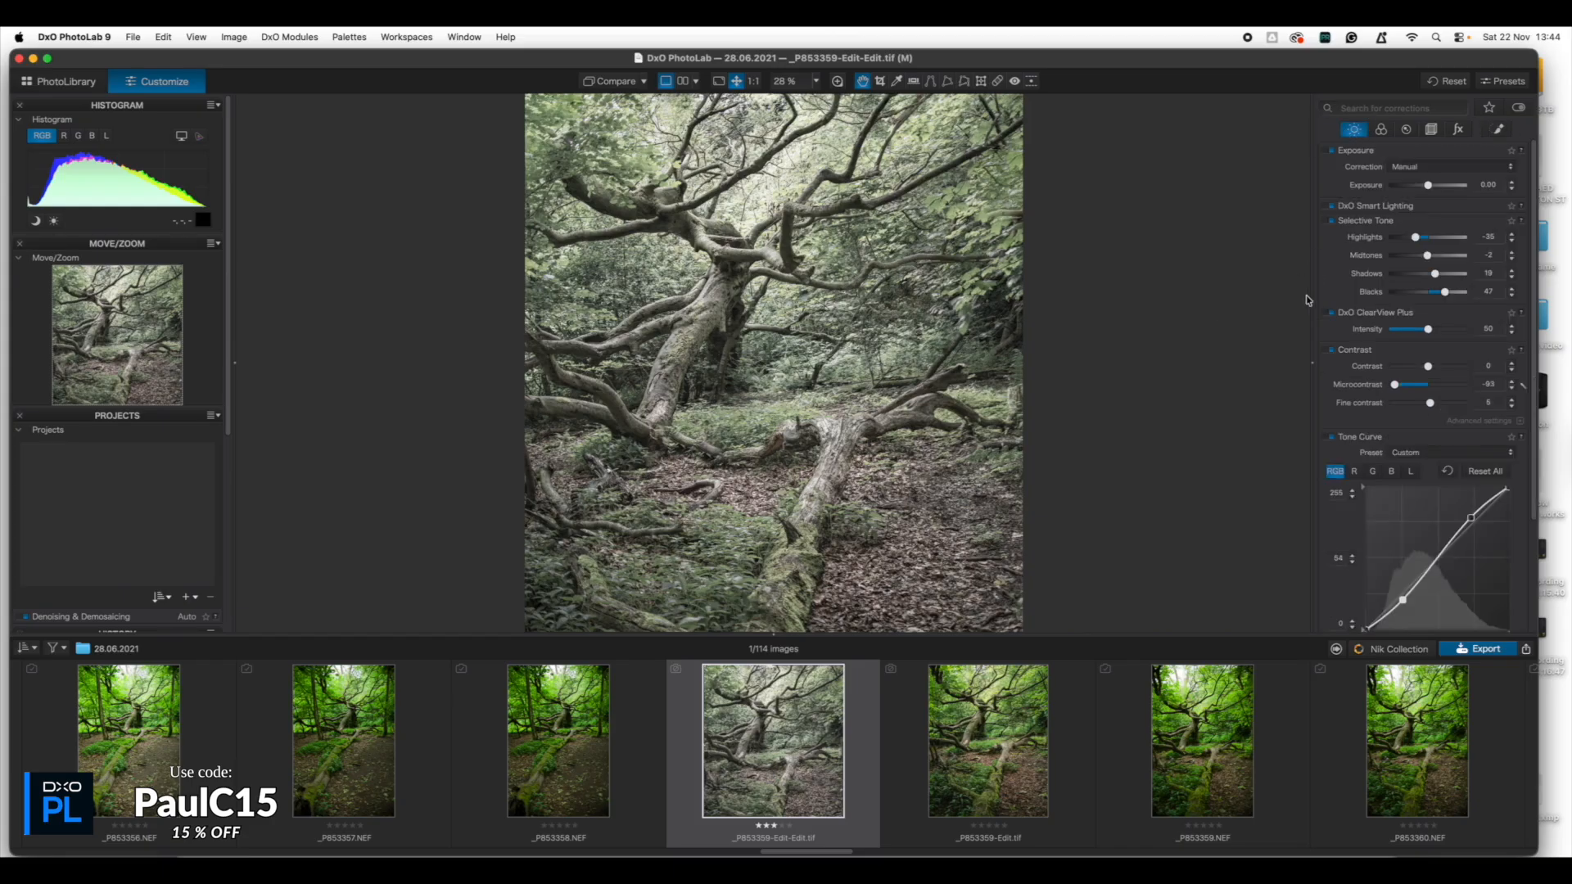
{"action": "scroll", "coordinate": [1369, 426], "scroll_direction": "down", "scroll_amount": 5}
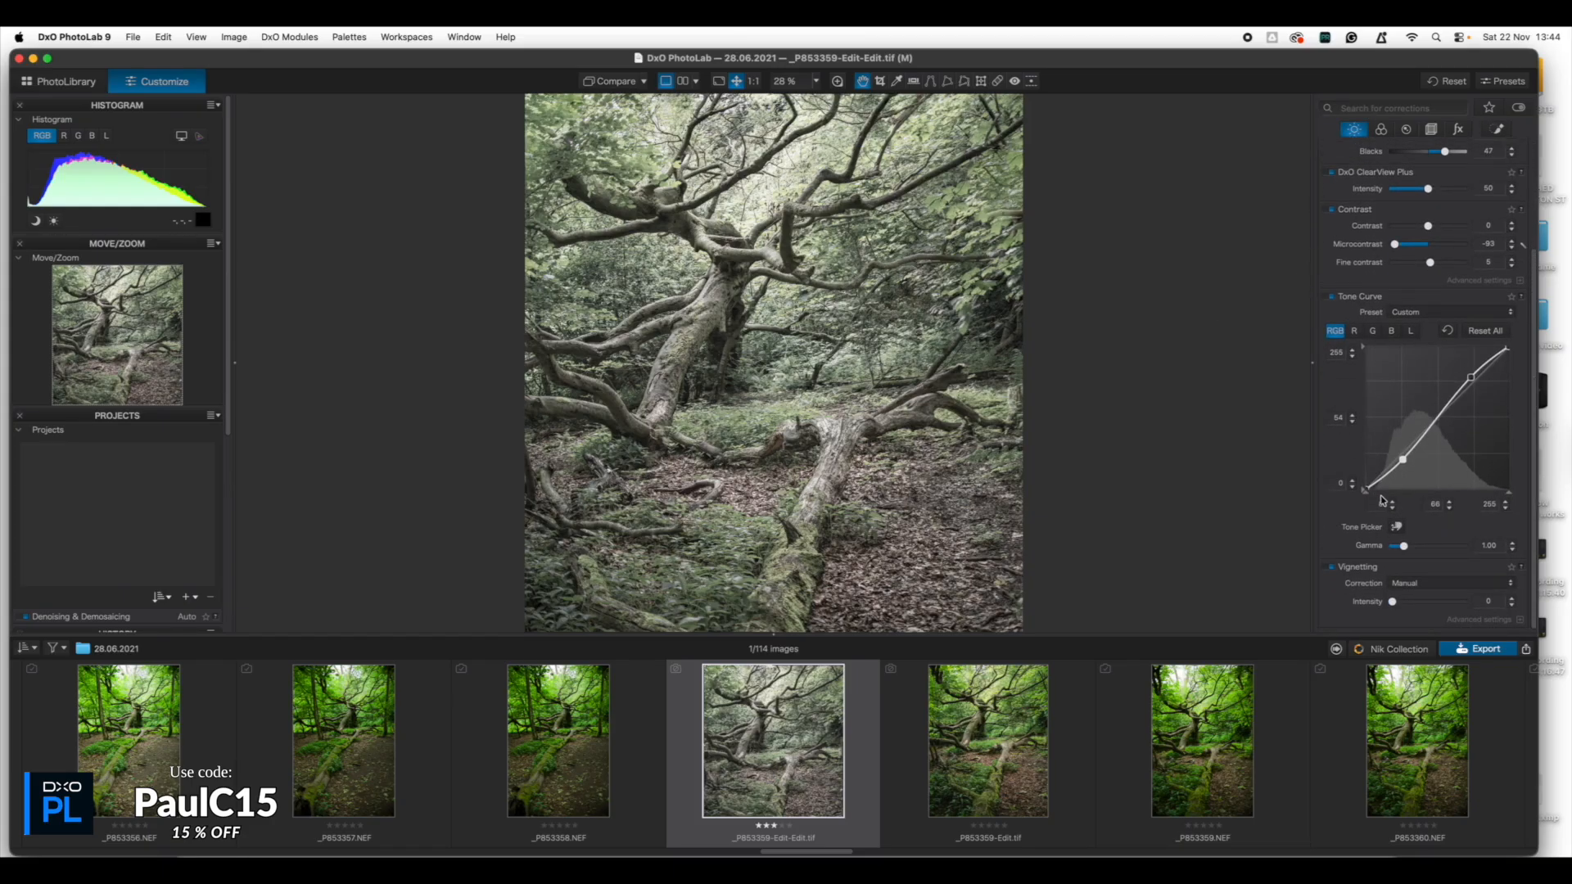
{"action": "scroll", "coordinate": [1383, 500], "scroll_direction": "up", "scroll_amount": 5}
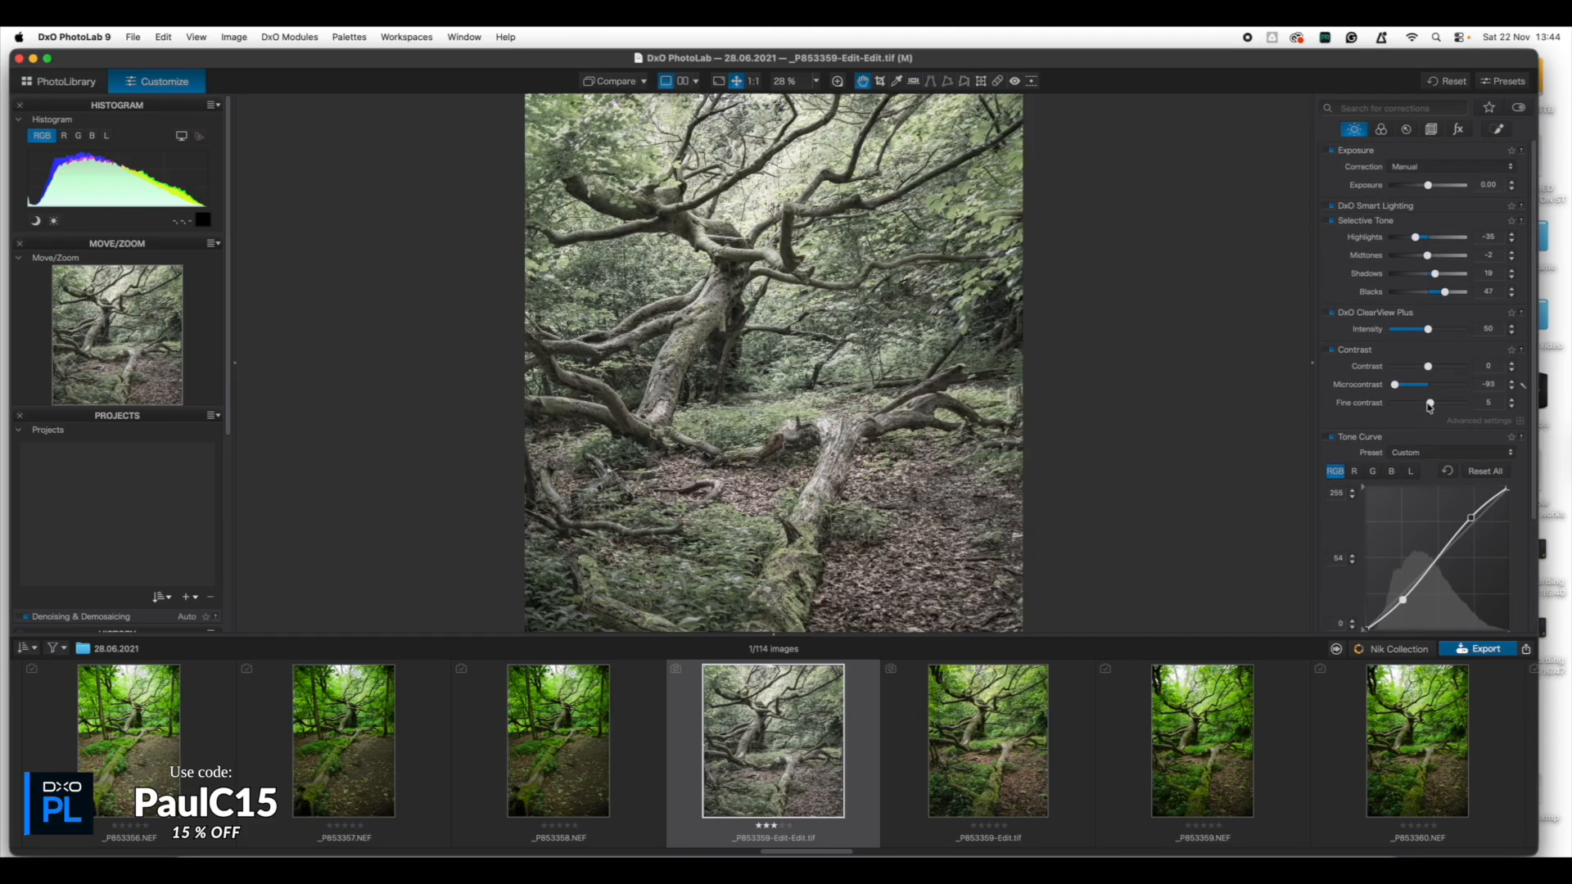
{"action": "left_click_drag", "start_coordinate": [1431, 408], "coordinate": [1432, 407]}
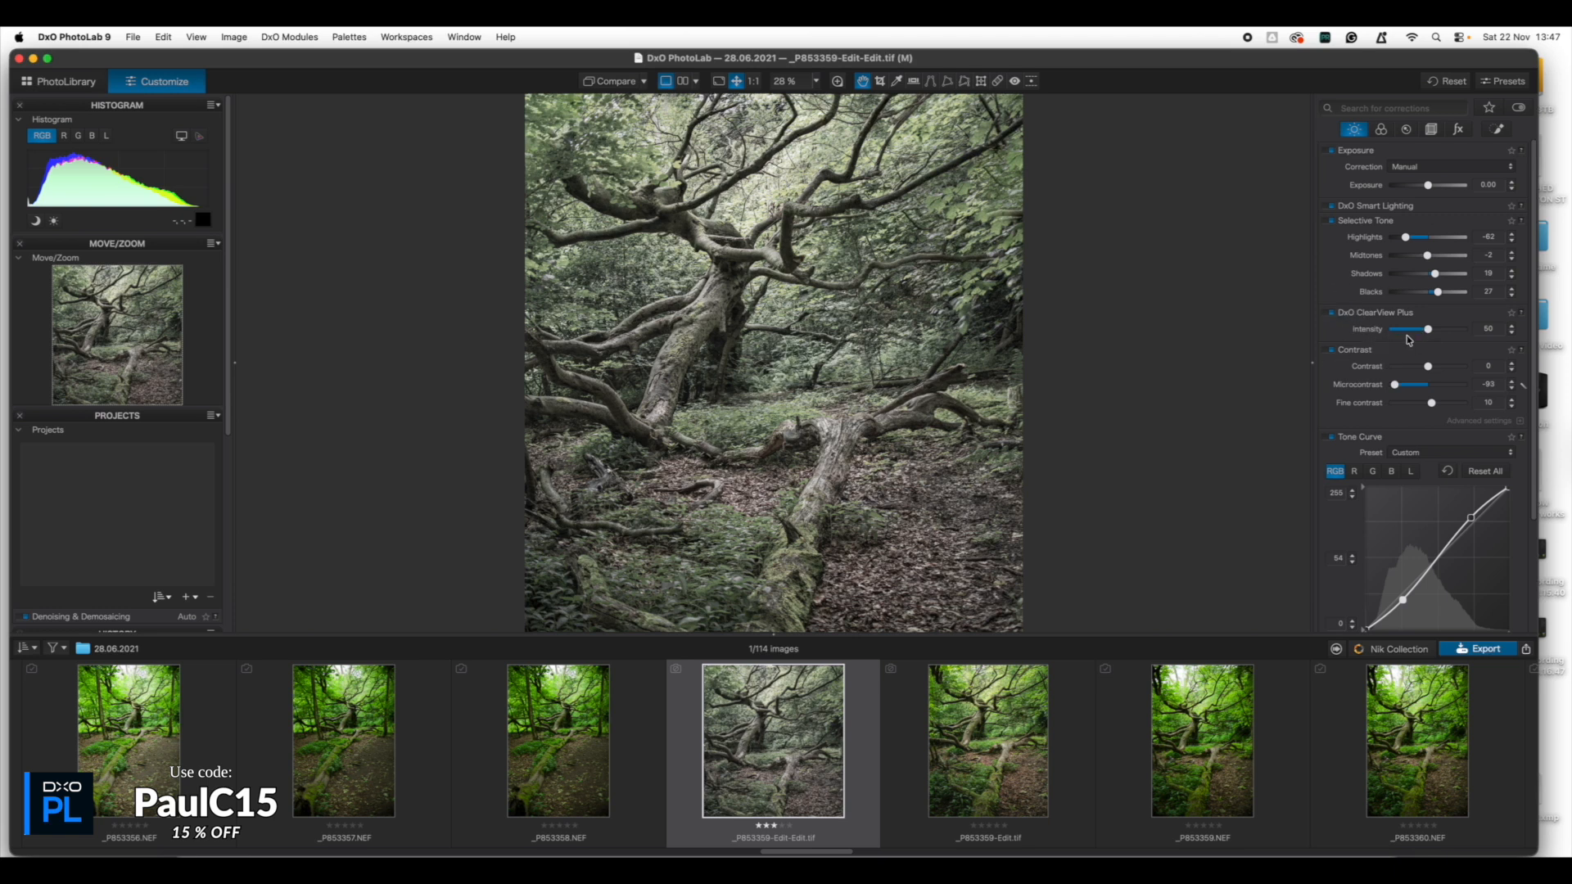
{"action": "left_click_drag", "start_coordinate": [1428, 335], "coordinate": [1406, 339]}
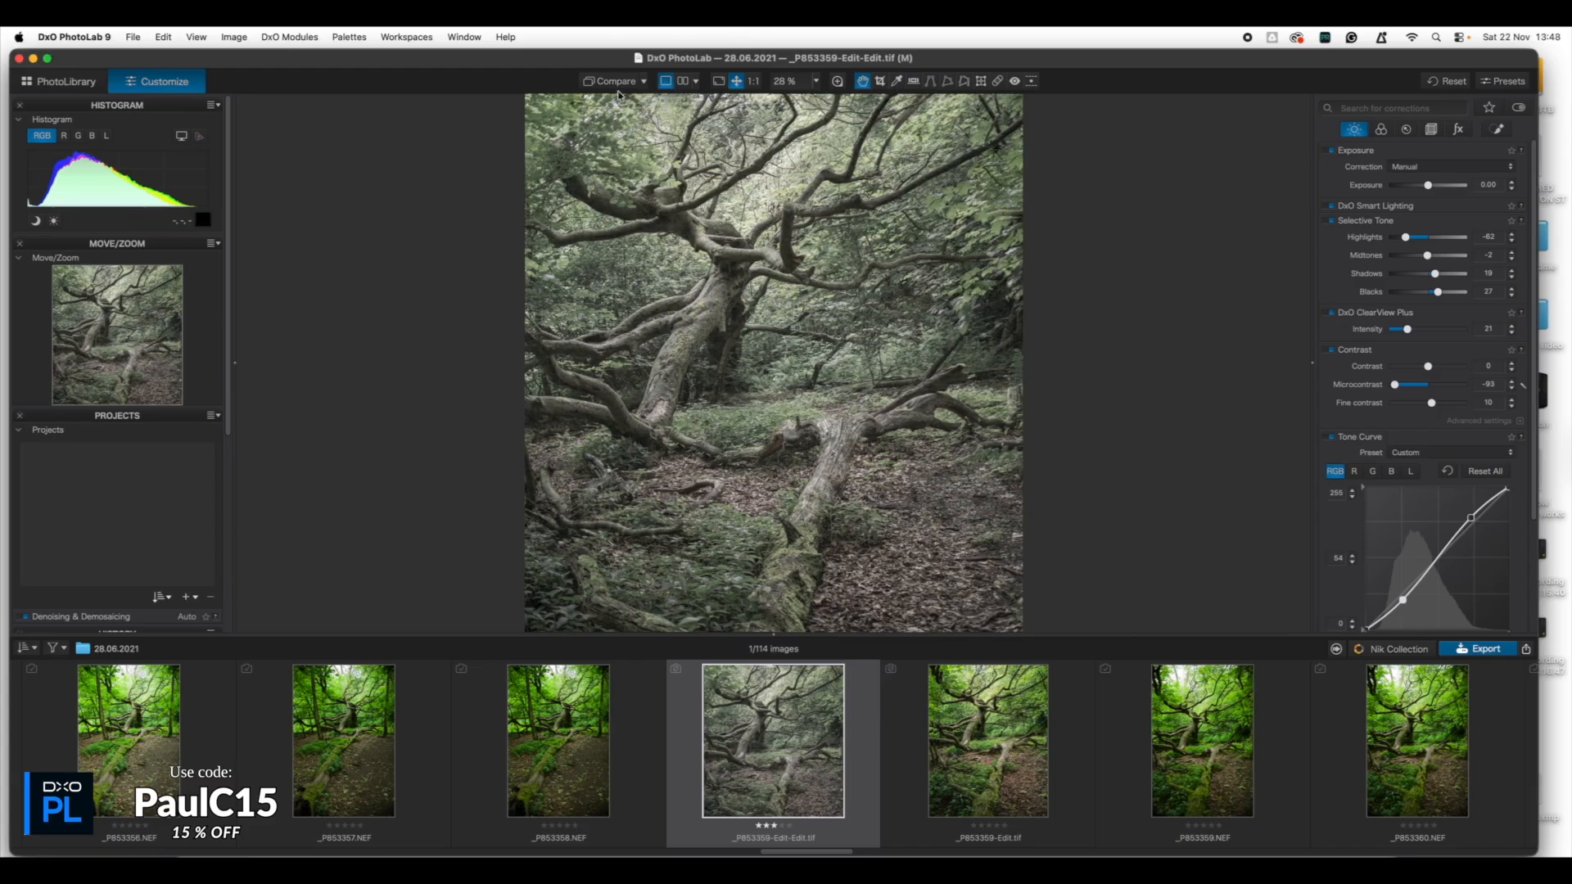
{"action": "left_click", "coordinate": [683, 82]}
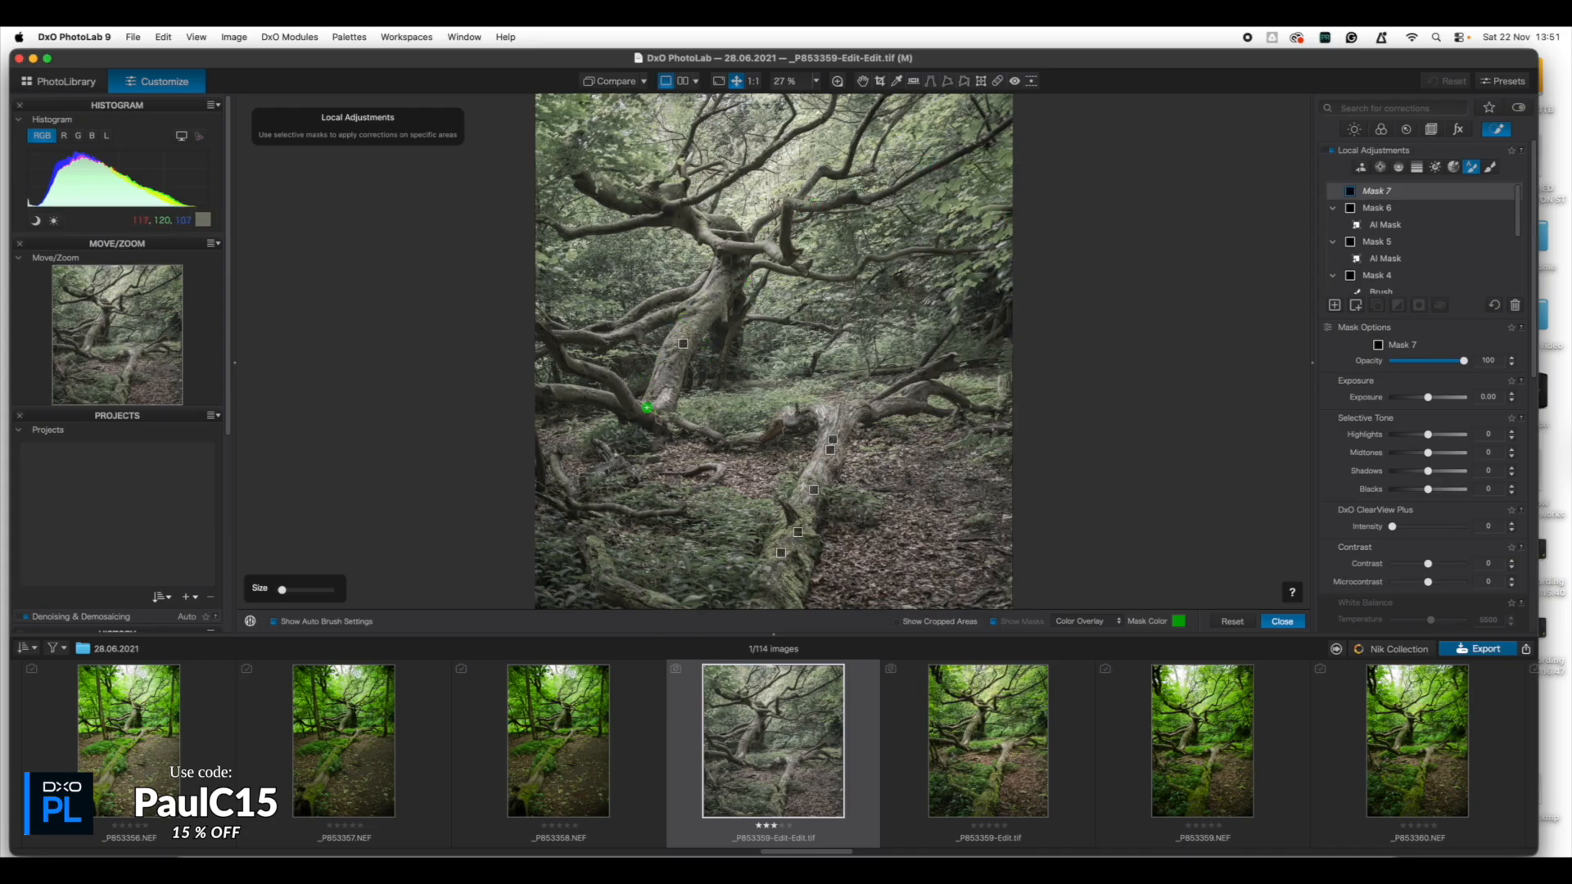
- Paint an Auto Brush mask along the undersides of the main branches and the right edge of the fallen trunk
{"action": "mouse_move", "coordinate": [812, 425]}
{"action": "left_mouse_down"}
{"action": "mouse_move", "coordinate": [763, 444]}
{"action": "mouse_move", "coordinate": [674, 421]}
{"action": "left_mouse_up"}
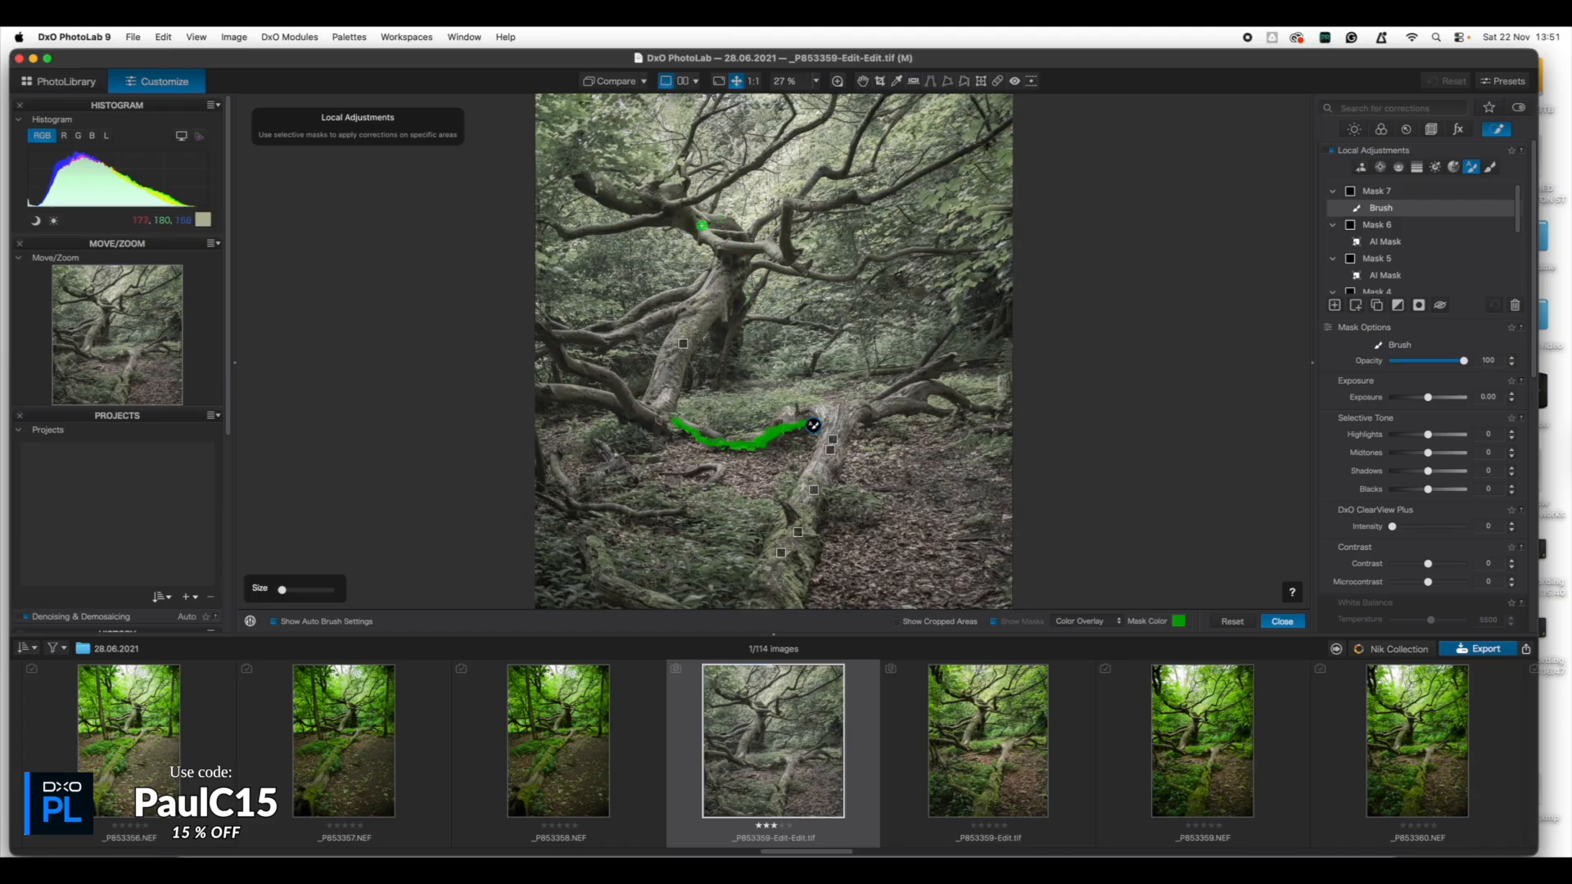
{"action": "left_click_drag", "start_coordinate": [580, 189], "coordinate": [657, 213]}
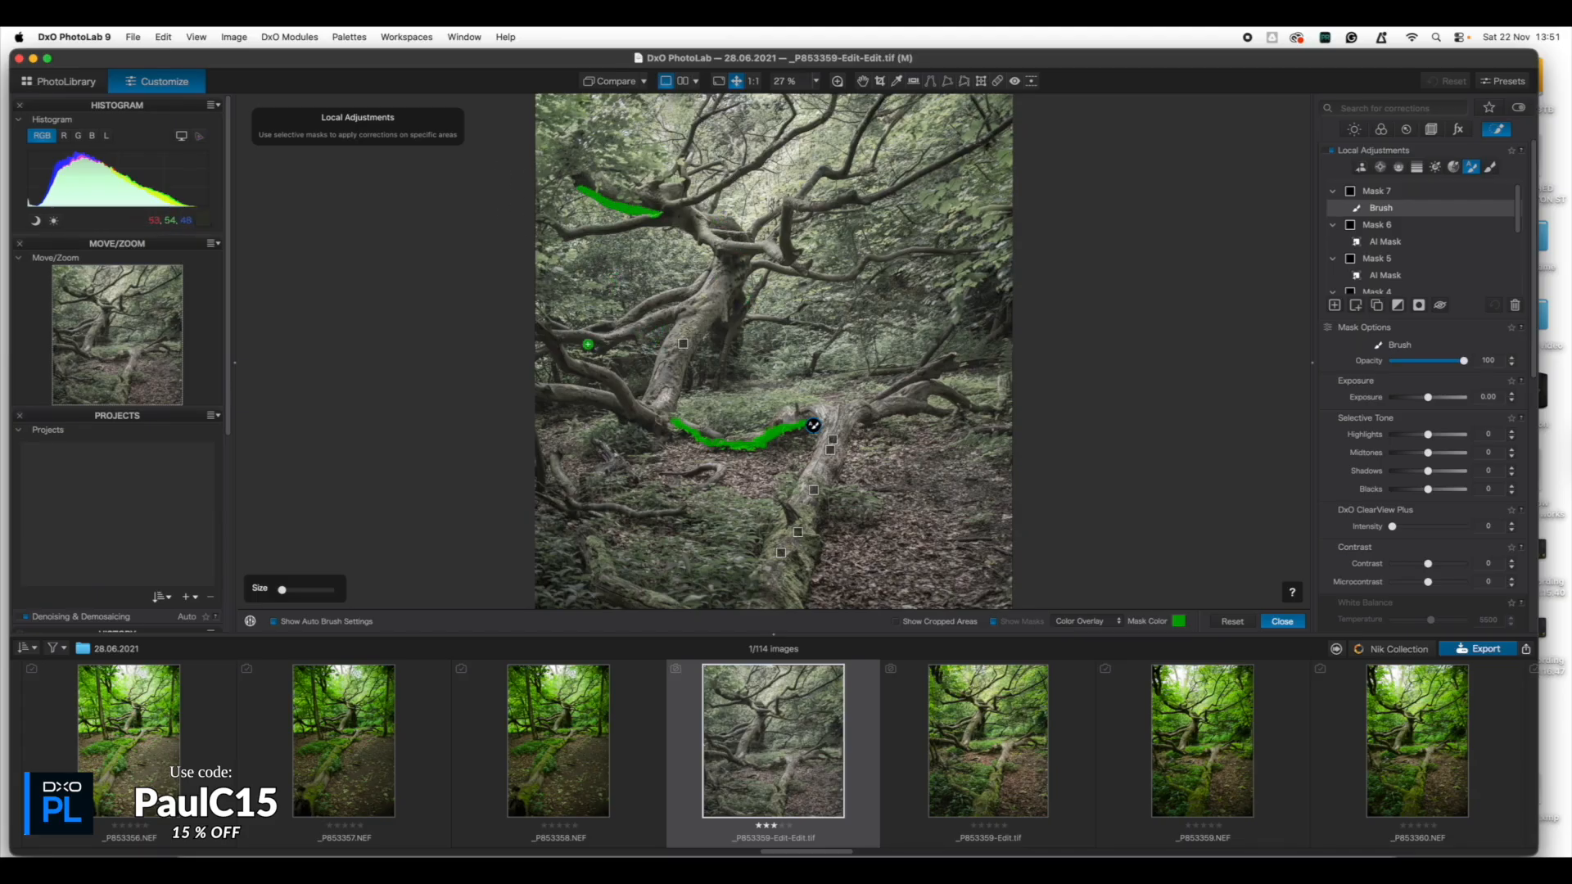
{"action": "left_click_drag", "start_coordinate": [860, 422], "coordinate": [935, 413]}
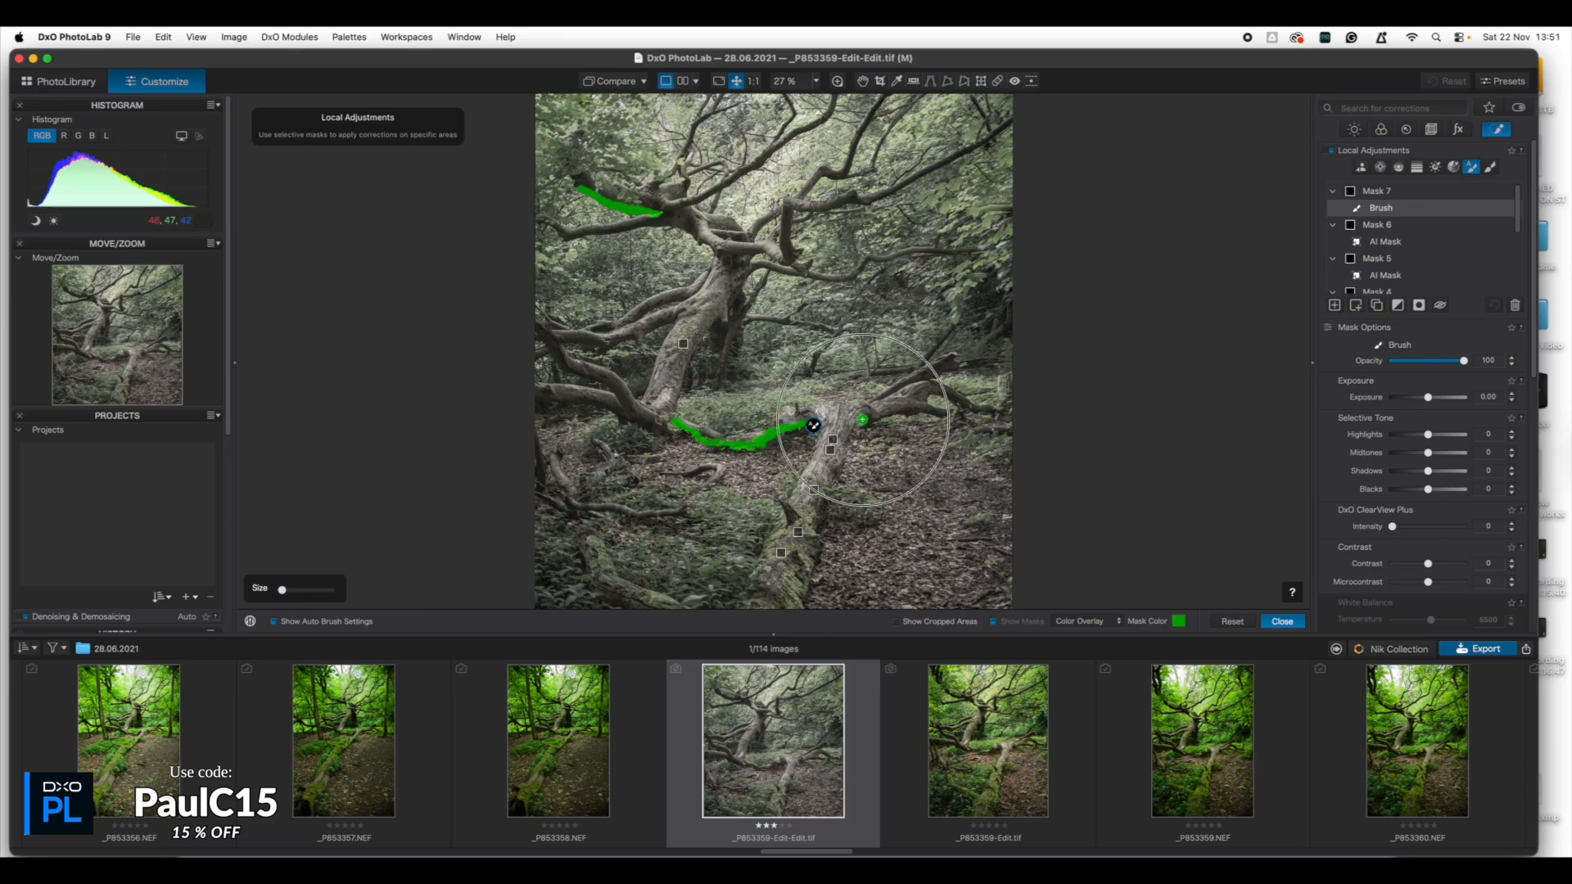
{"action": "left_click_drag", "start_coordinate": [611, 410], "coordinate": [493, 391]}
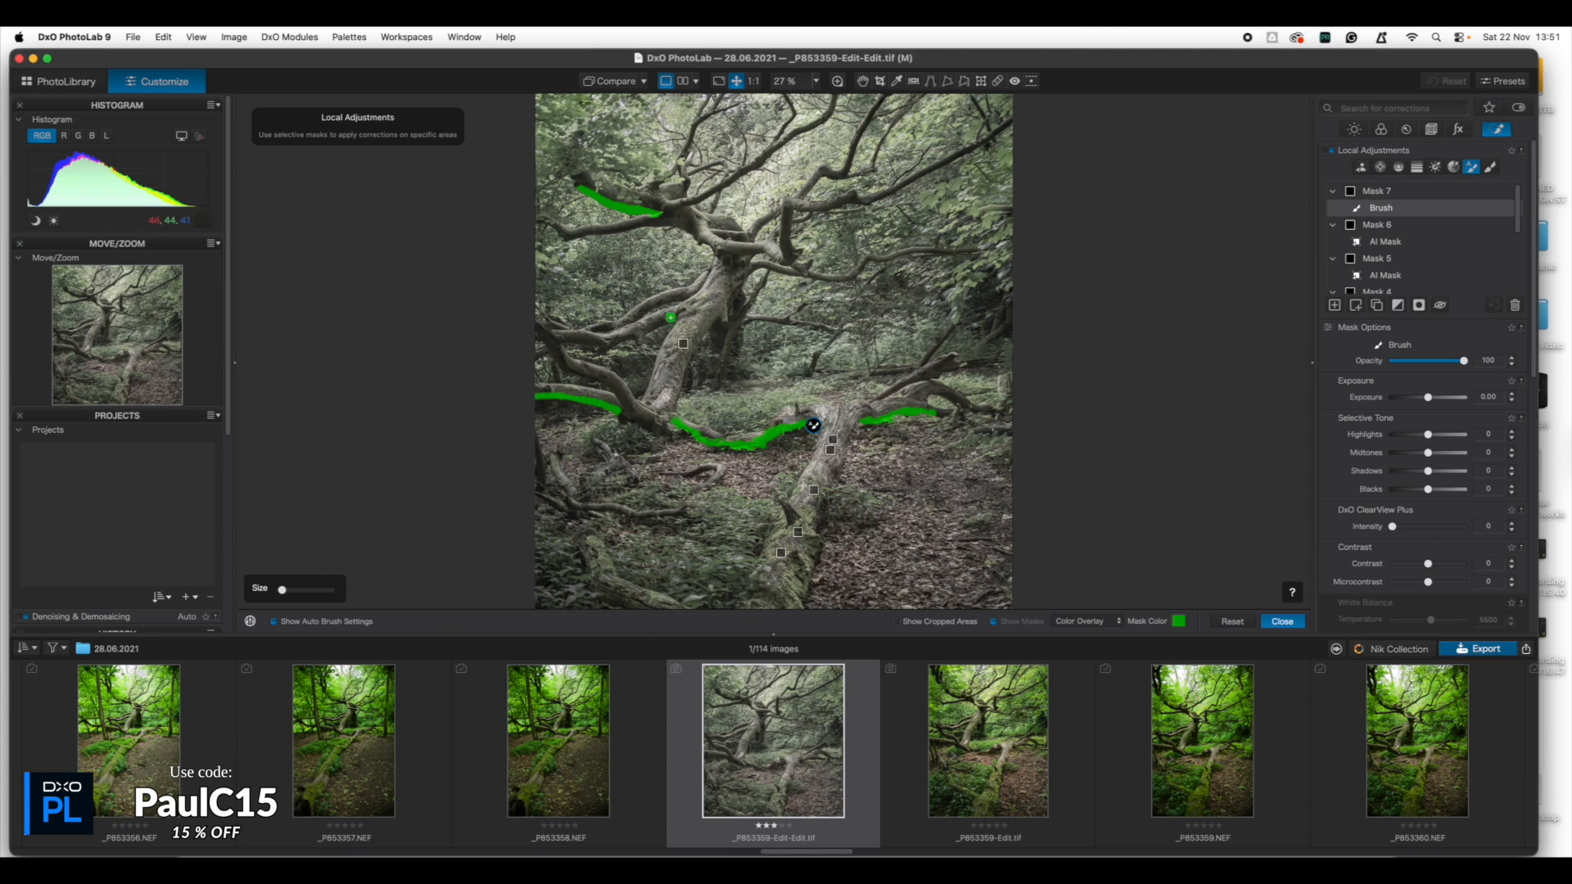
{"action": "left_click_drag", "start_coordinate": [679, 298], "coordinate": [586, 331]}
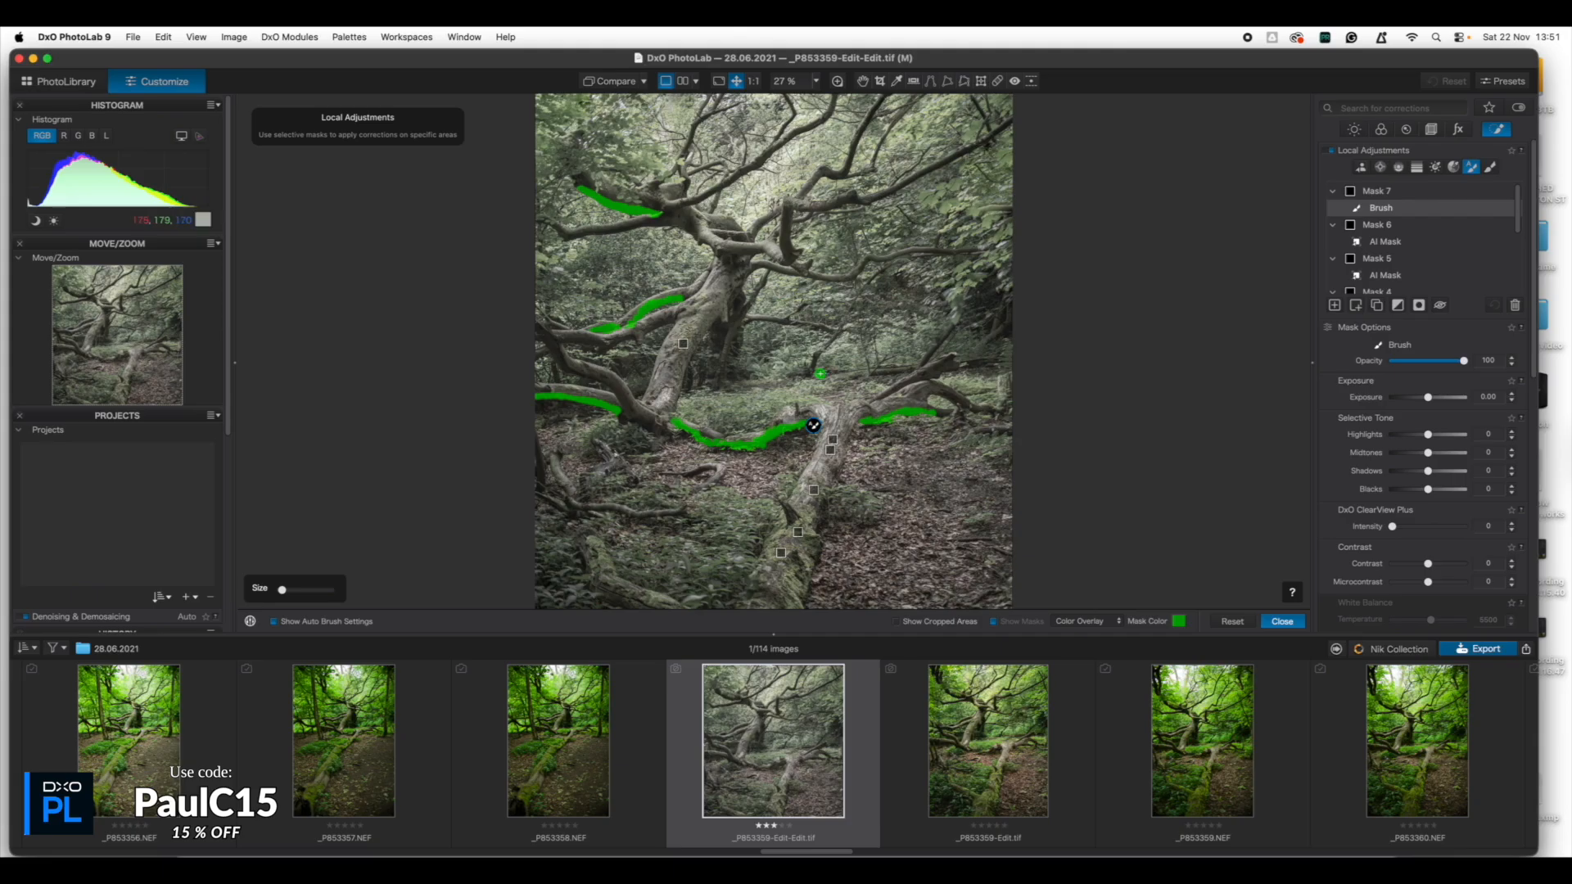
{"action": "mouse_move", "coordinate": [922, 373]}
{"action": "left_mouse_down"}
{"action": "mouse_move", "coordinate": [904, 378]}
{"action": "mouse_move", "coordinate": [949, 362]}
{"action": "left_mouse_up"}
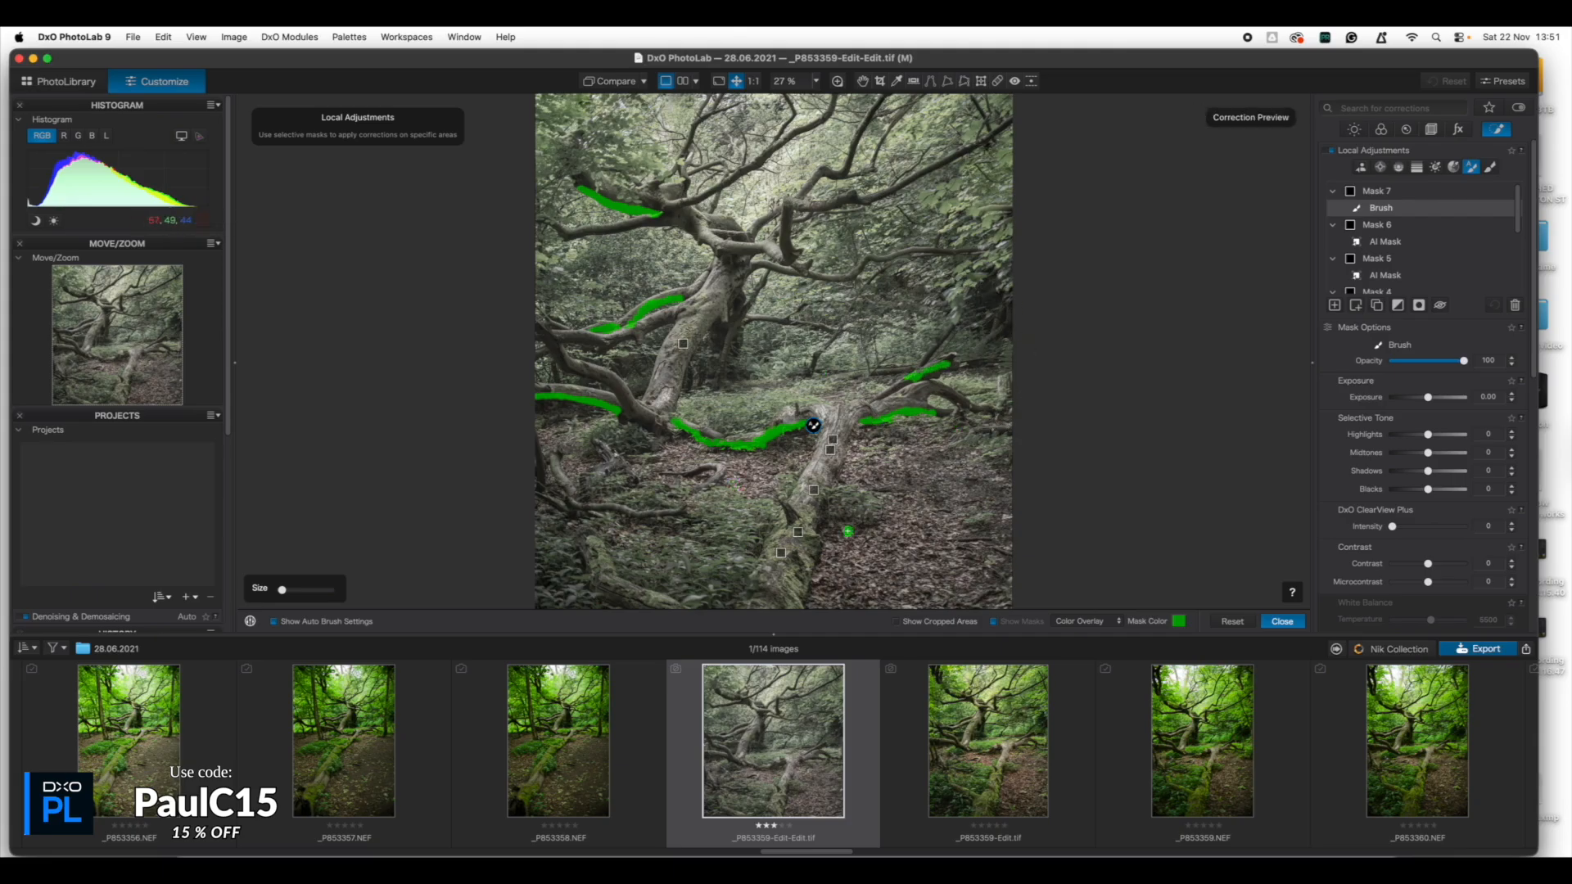
{"action": "mouse_move", "coordinate": [844, 458]}
{"action": "left_mouse_down"}
{"action": "mouse_move", "coordinate": [835, 471]}
{"action": "mouse_move", "coordinate": [852, 439]}
{"action": "mouse_move", "coordinate": [793, 608]}
{"action": "left_mouse_up"}
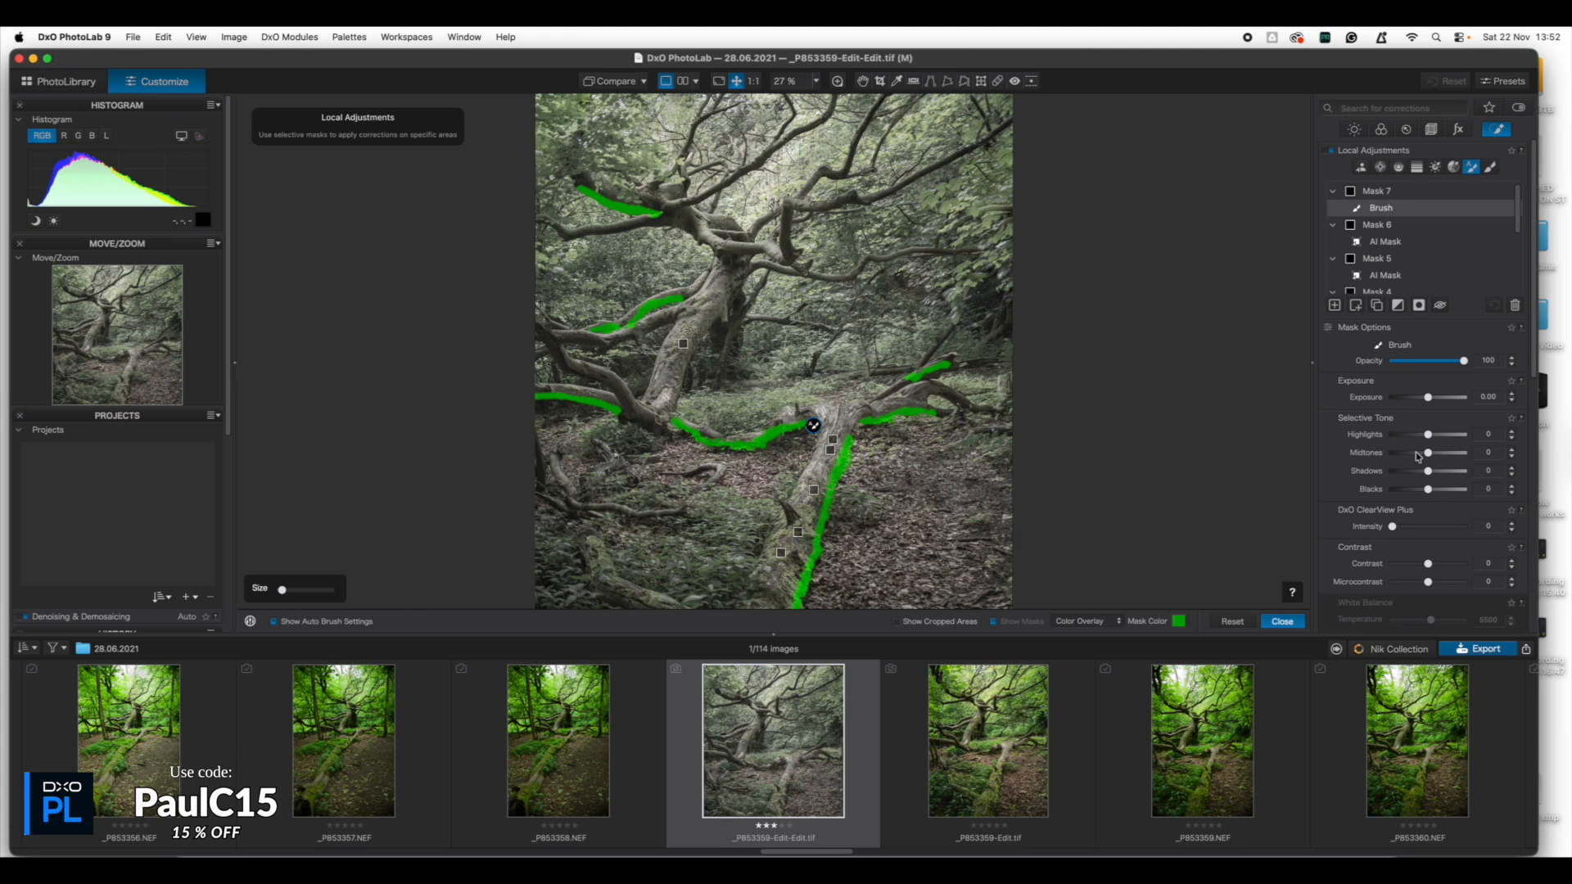
- Darken the brushed mask with Shadows at -67, reduce its opacity to 56 and compare the result side by side
{"action": "left_click_drag", "start_coordinate": [1416, 477], "coordinate": [1405, 478]}
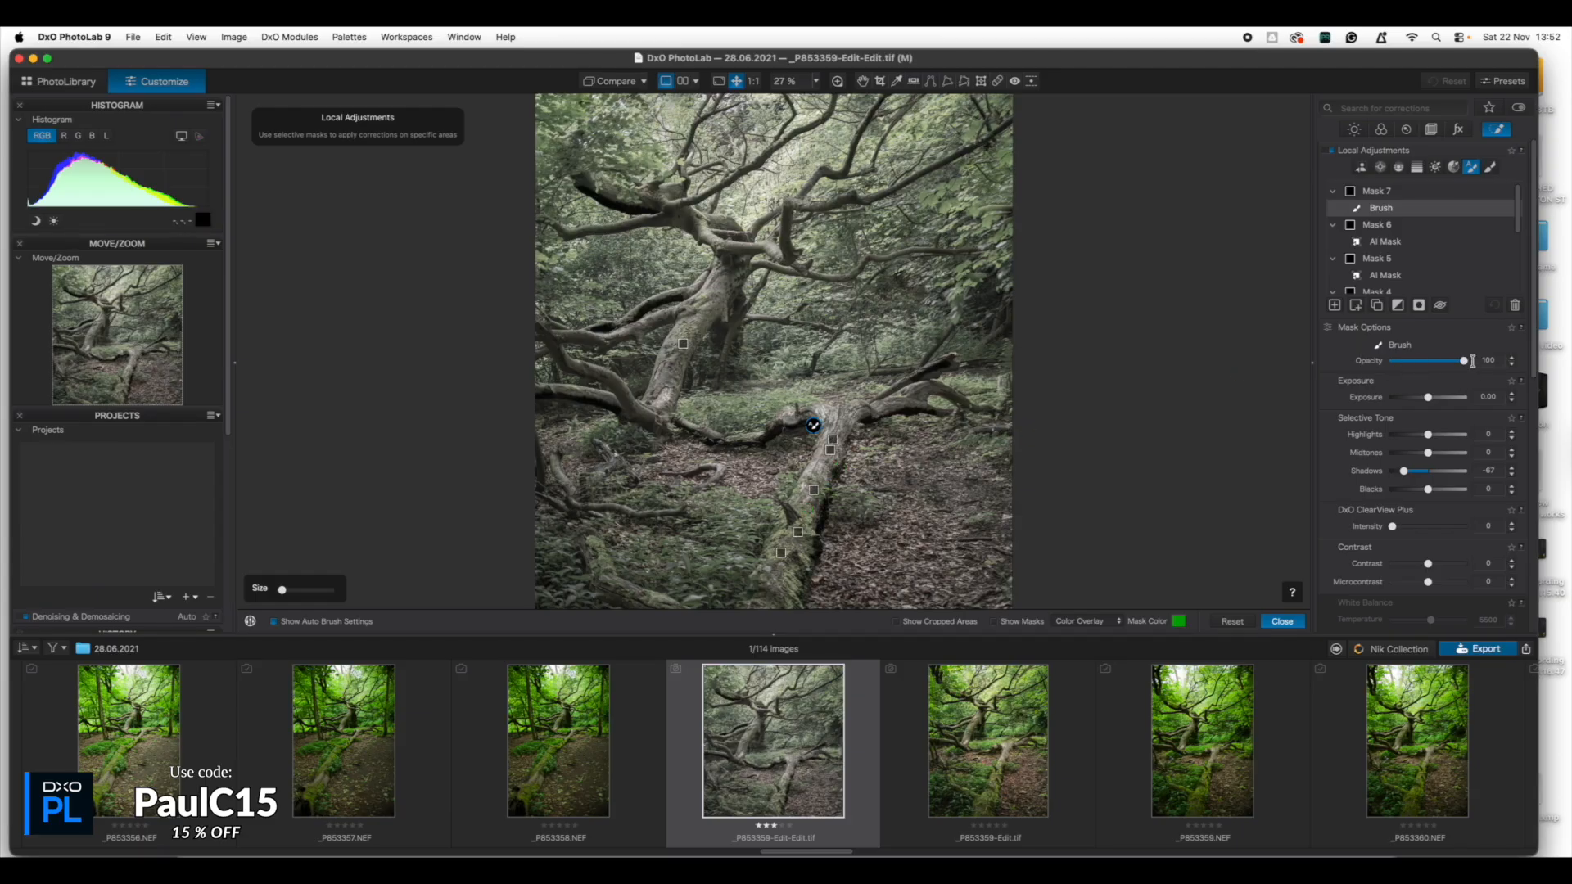
{"action": "left_click_drag", "start_coordinate": [1464, 363], "coordinate": [1433, 367]}
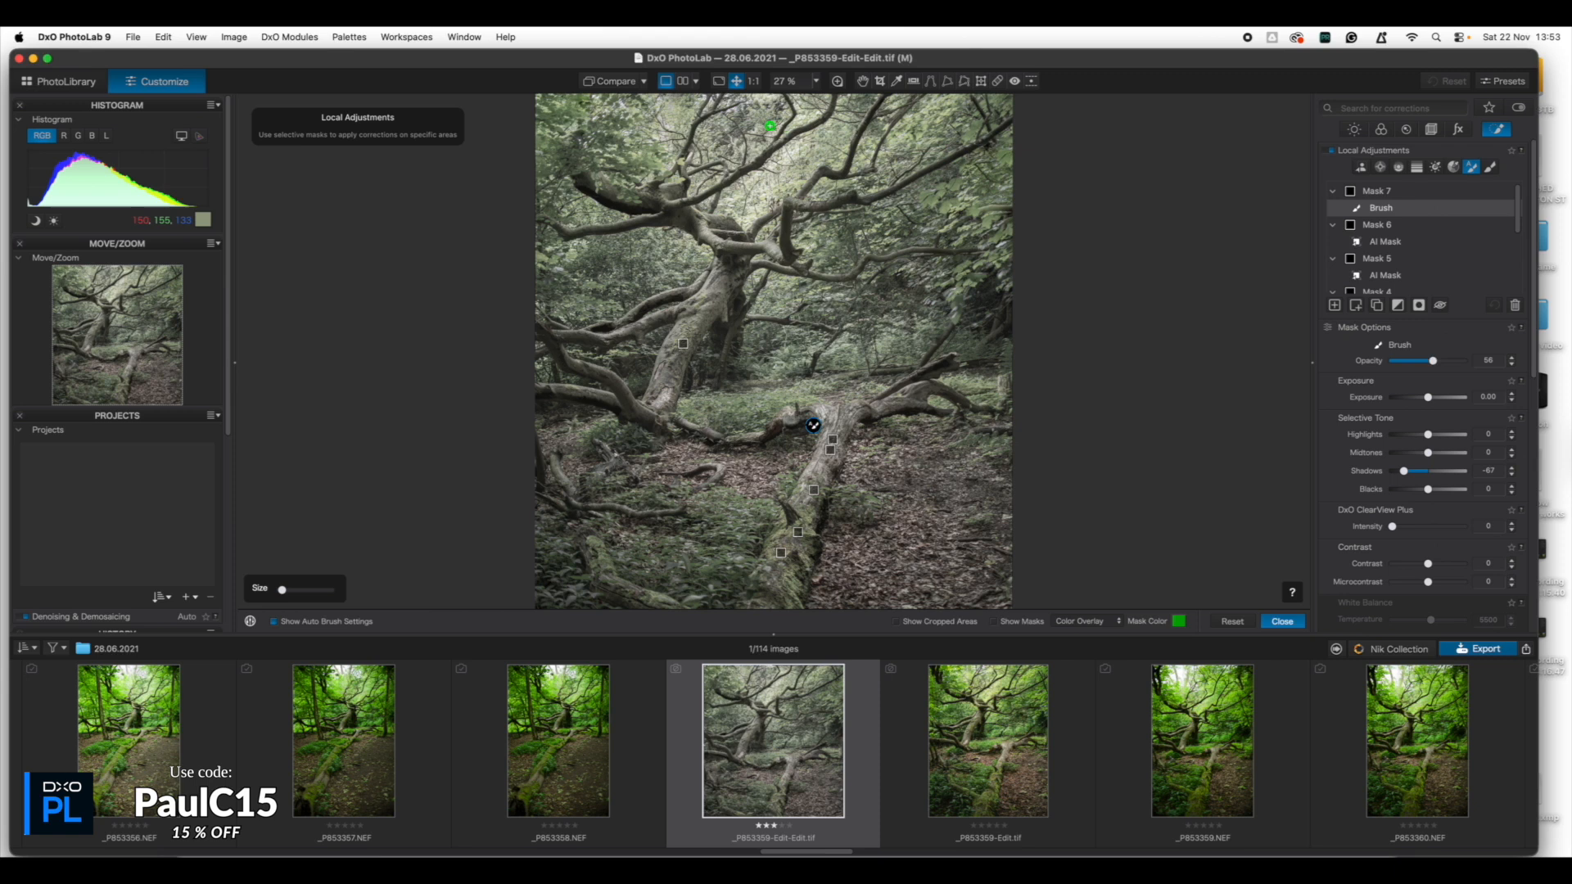
{"action": "left_click", "coordinate": [683, 81]}
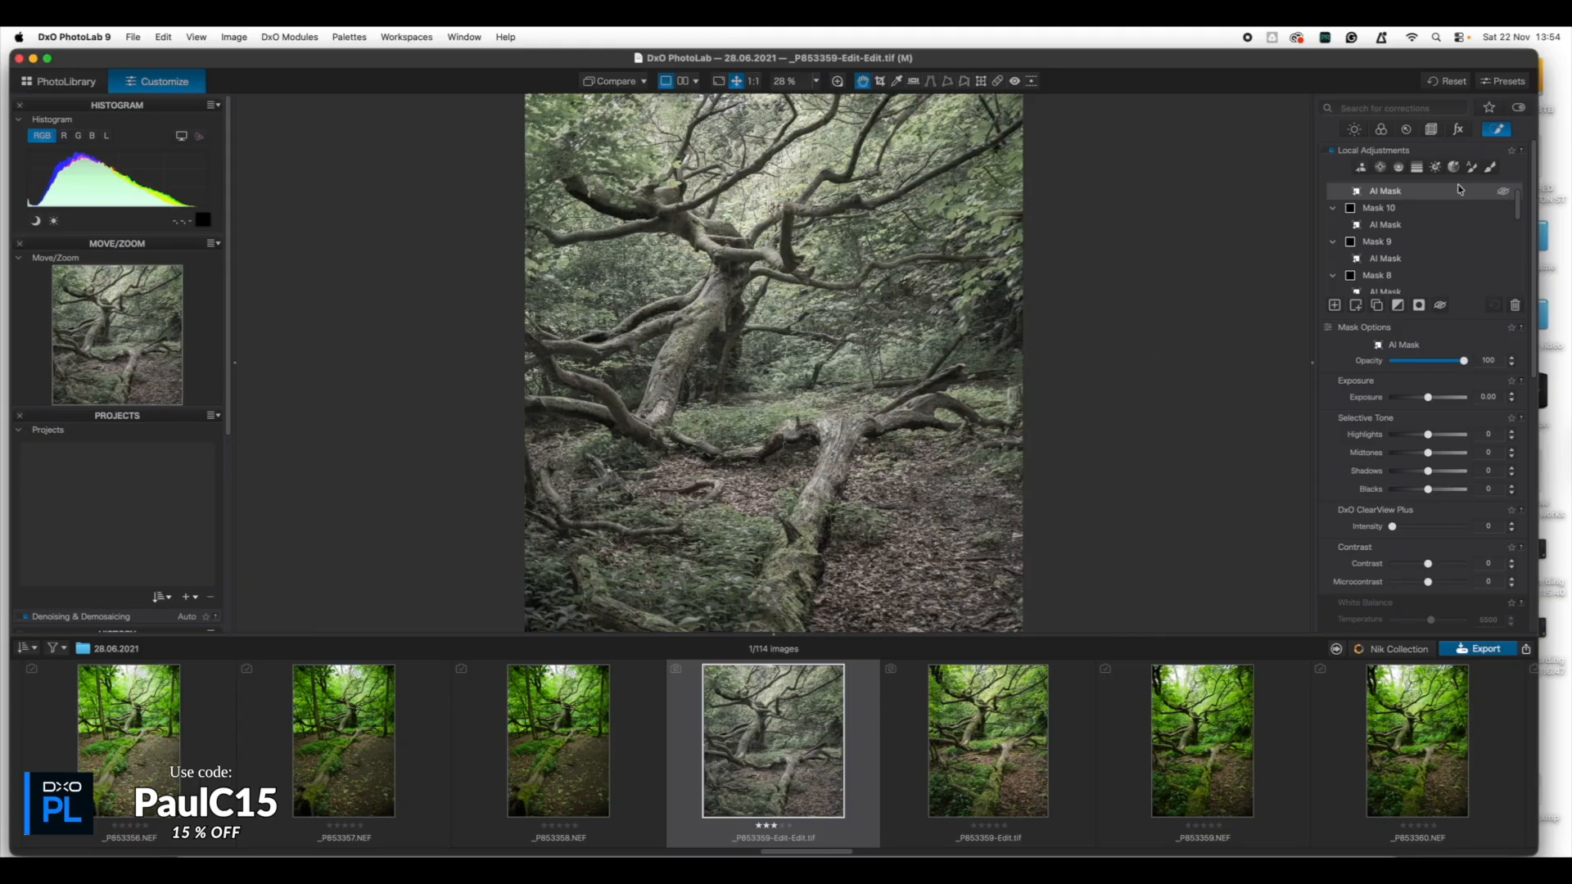
- Turn the White frame back on, set its size to 0 and position it outside the photo
{"action": "left_click", "coordinate": [1459, 133]}
{"action": "left_click", "coordinate": [1460, 132]}
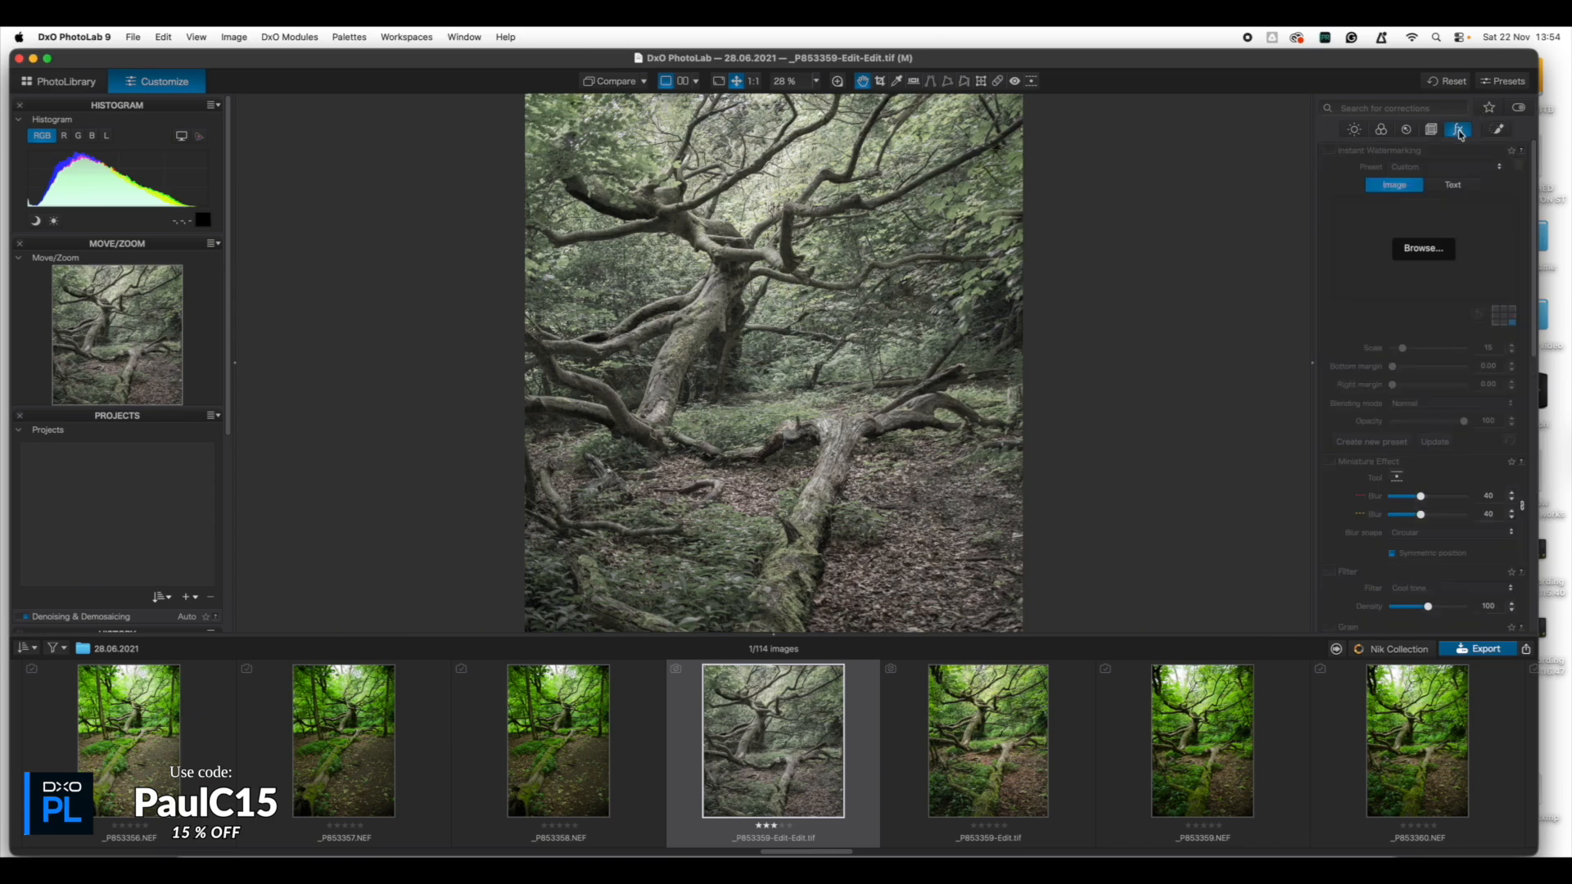
{"action": "scroll", "coordinate": [1407, 354], "scroll_direction": "down", "scroll_amount": 10}
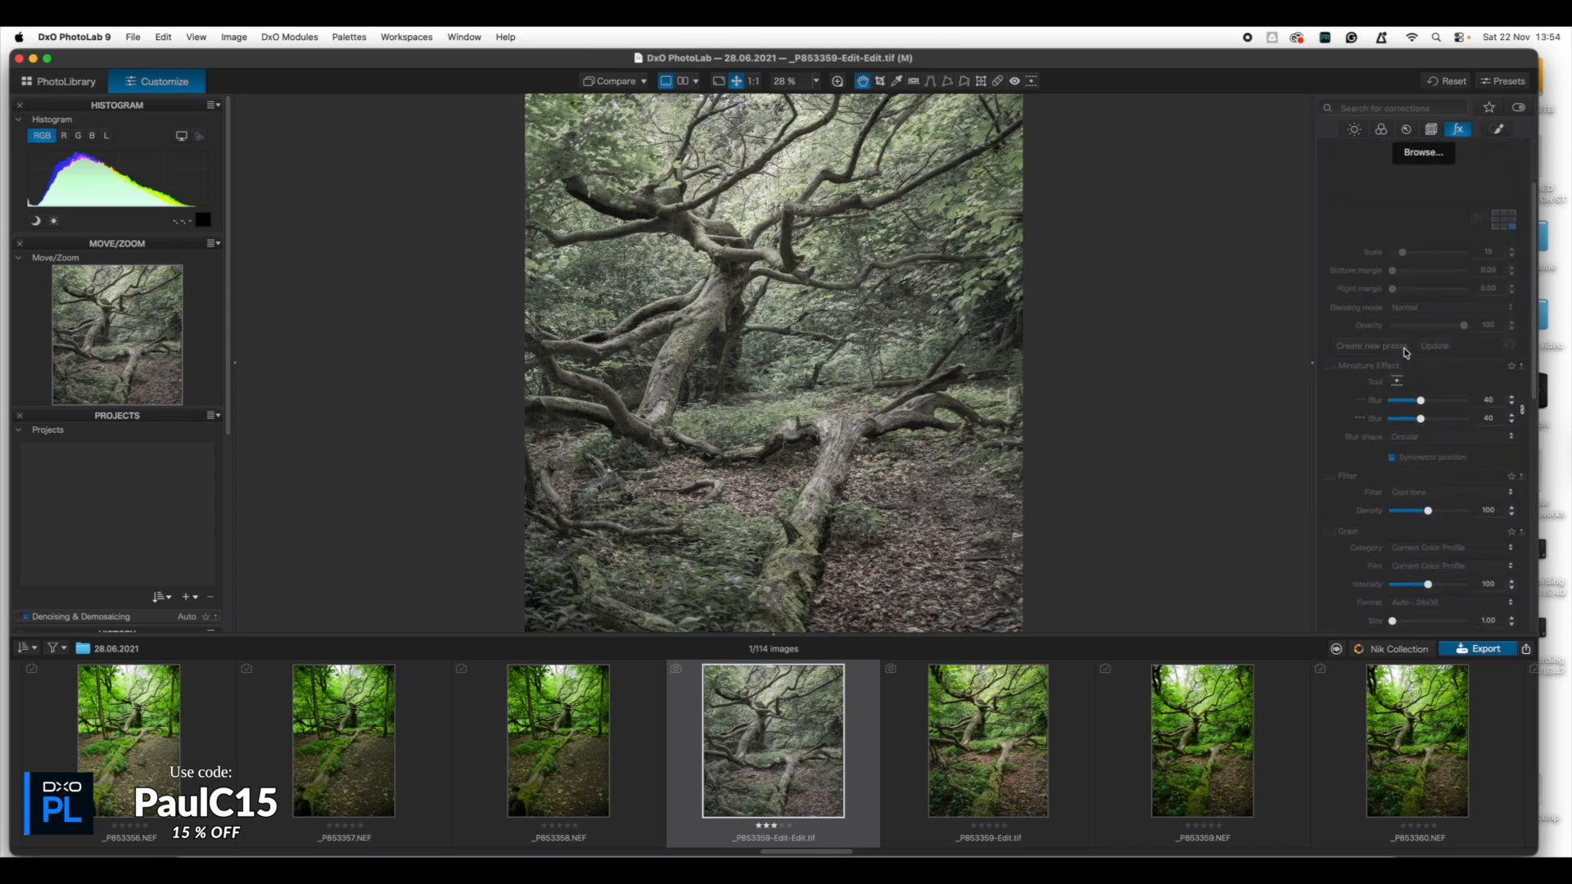
{"action": "scroll", "coordinate": [1406, 354], "scroll_direction": "down", "scroll_amount": 8}
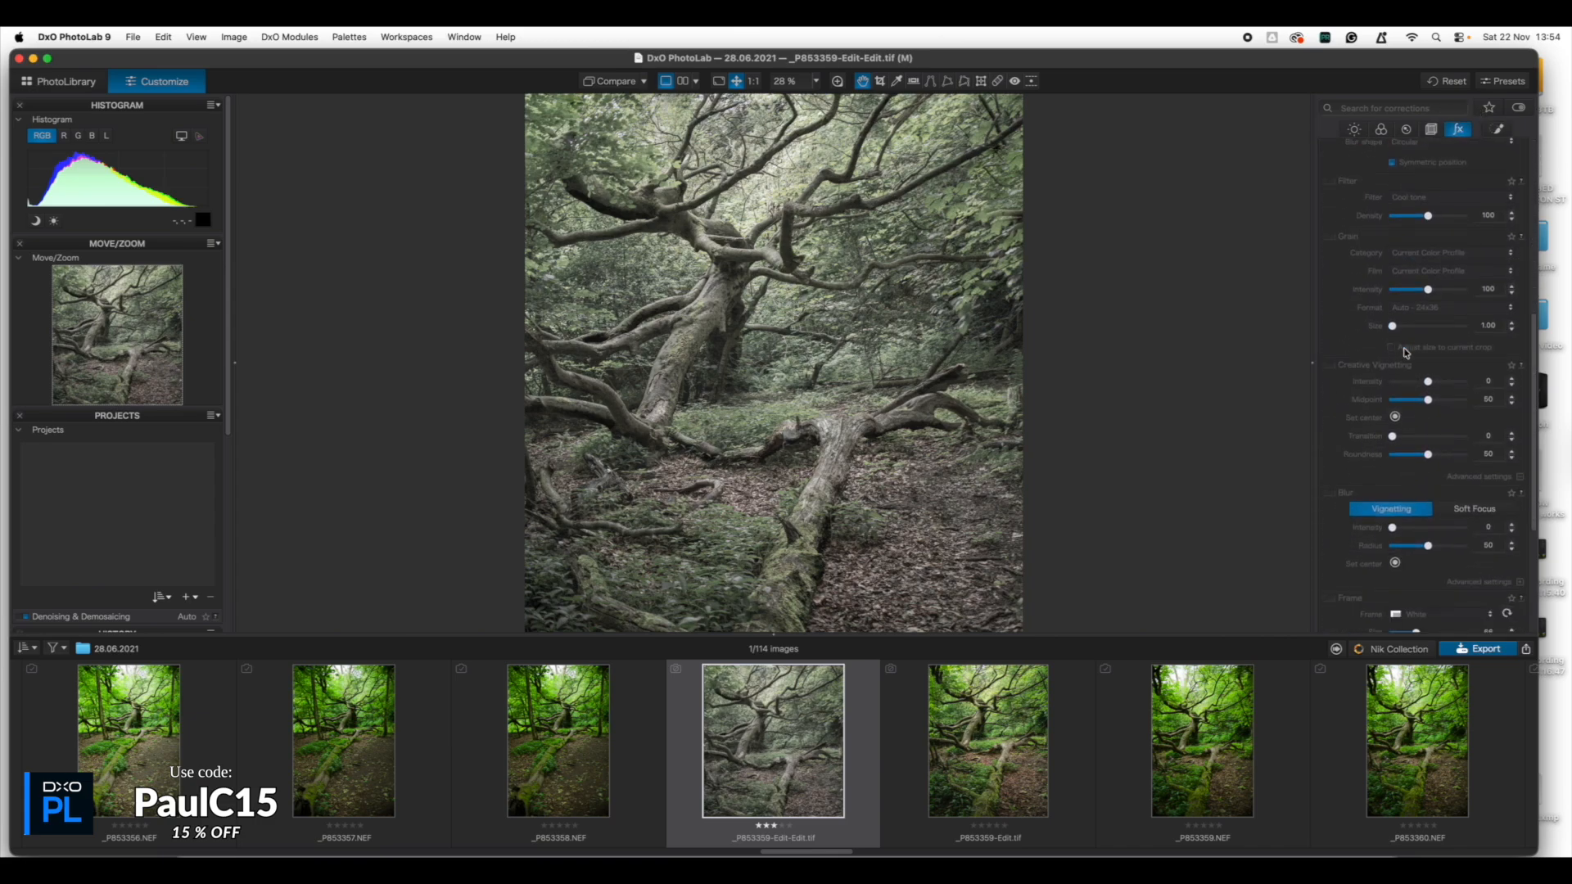
{"action": "left_click", "coordinate": [1329, 430]}
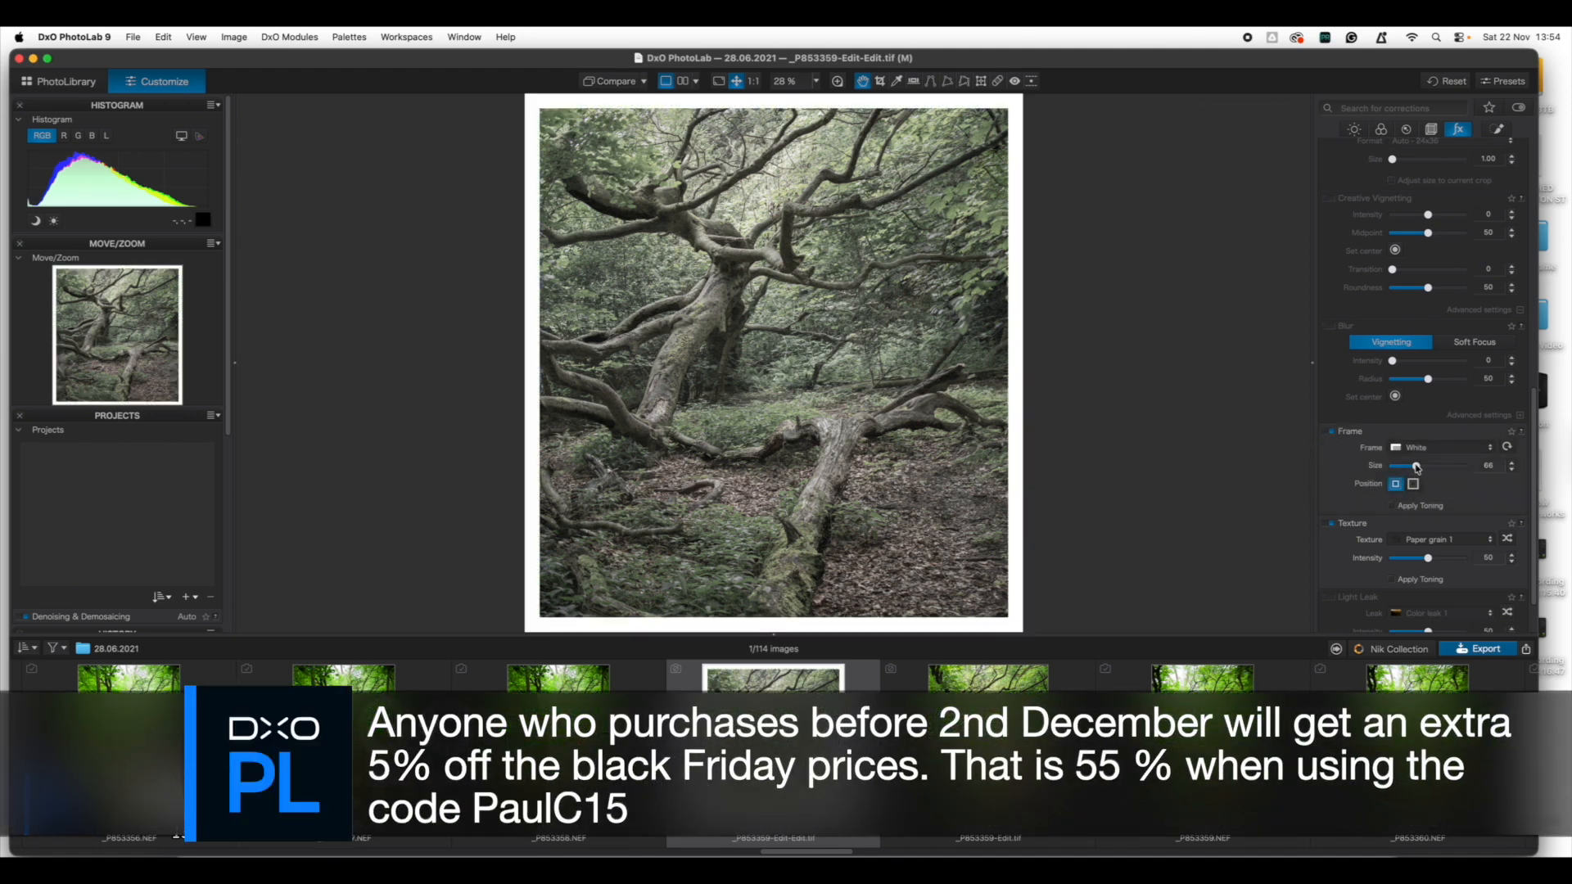
{"action": "left_click_drag", "start_coordinate": [1416, 467], "coordinate": [1389, 466]}
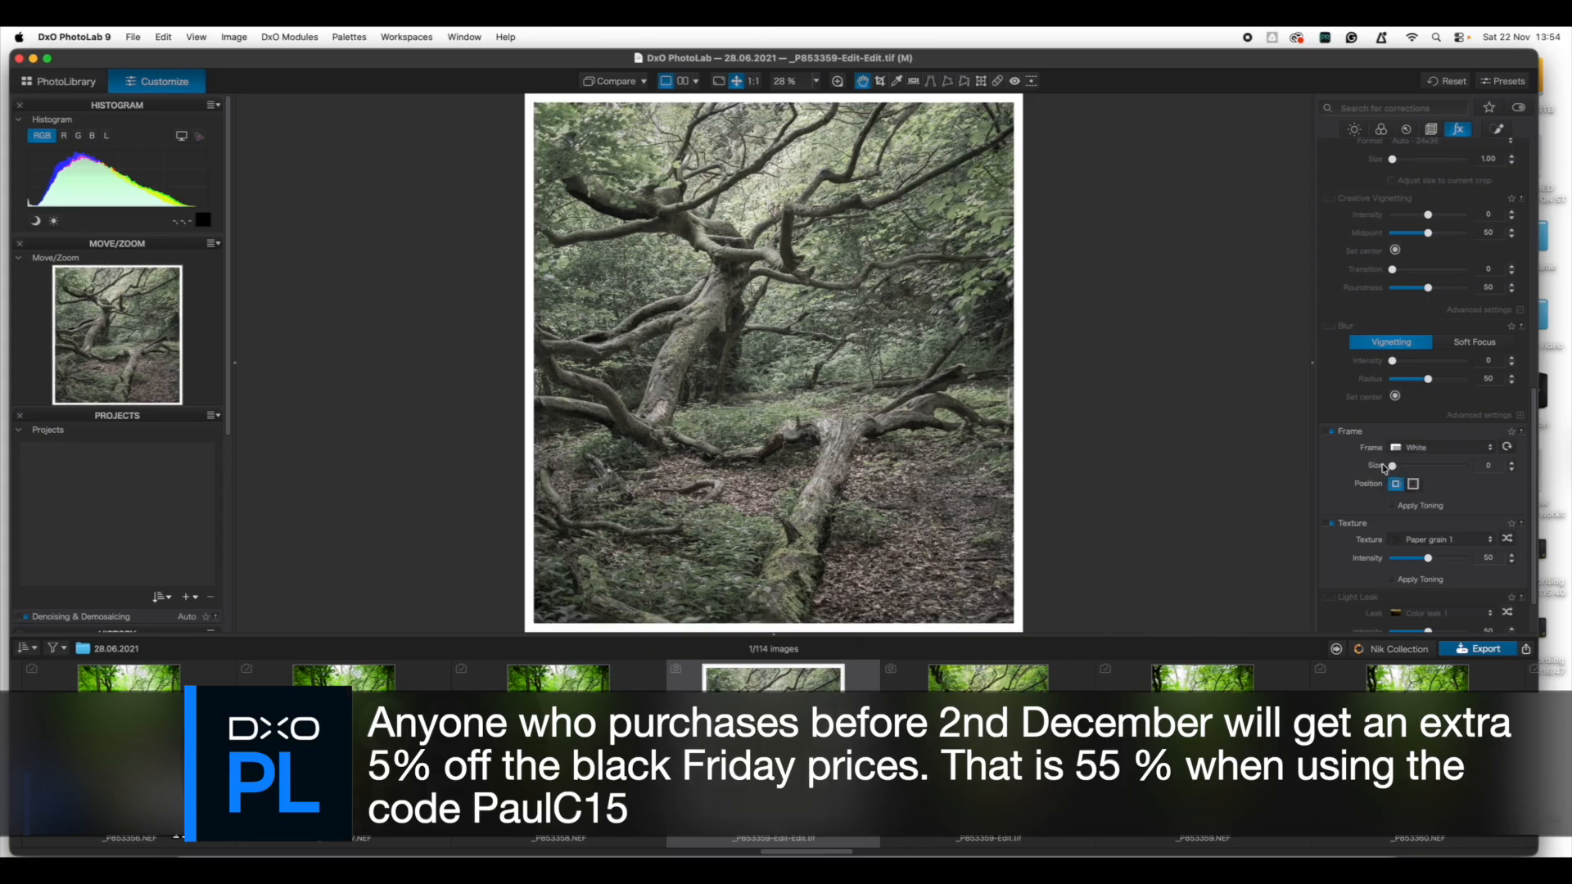
{"action": "left_click", "coordinate": [1412, 485]}
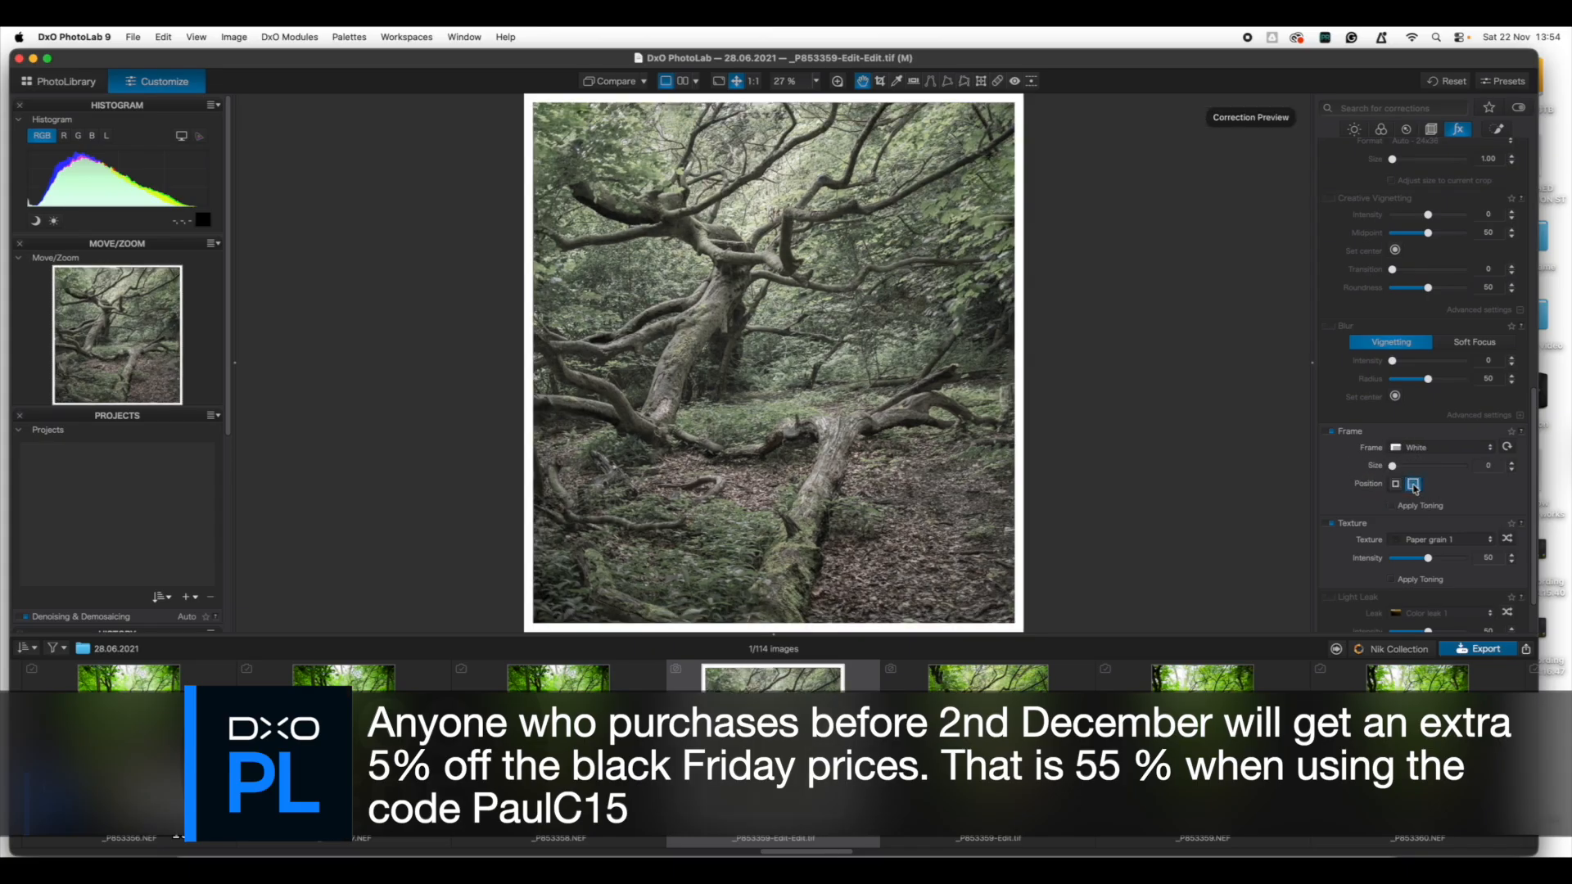